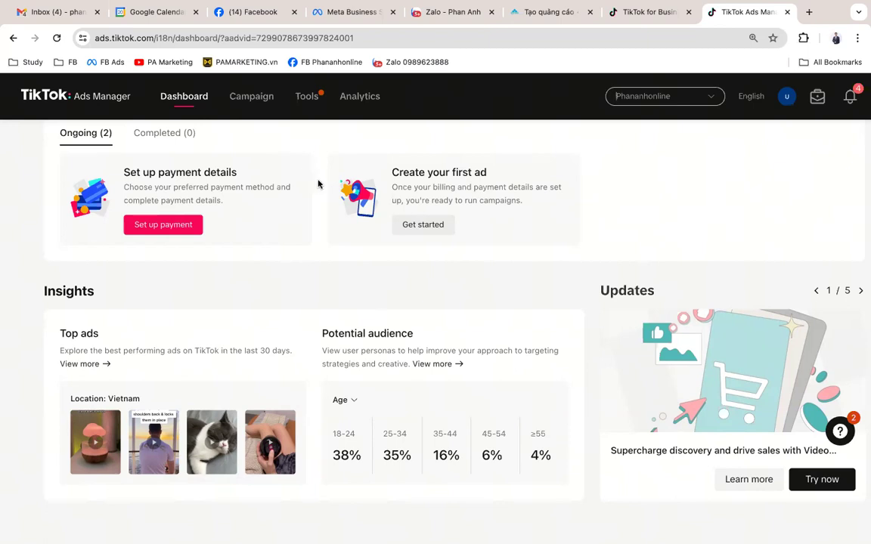
# Step: Open the Set up payment page showing the account's Payment Summary
pyautogui.moveTo(296, 99)
pyautogui.moveTo(120, 171); pyautogui.dragTo(236, 173)
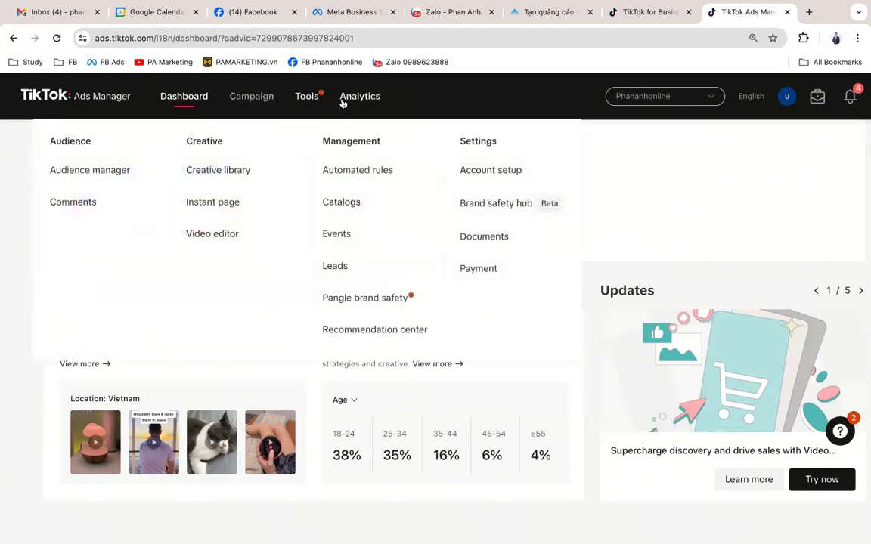
pyautogui.moveTo(343, 103)
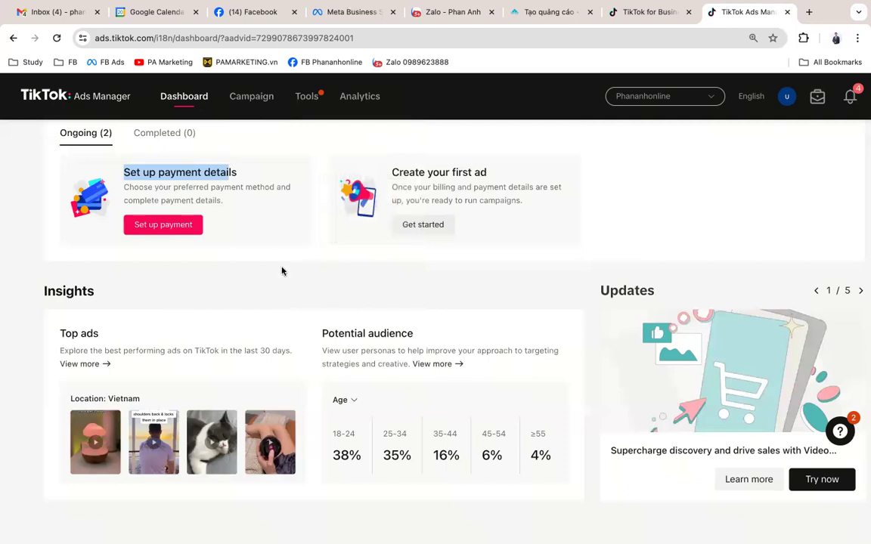
pyautogui.click(223, 228)
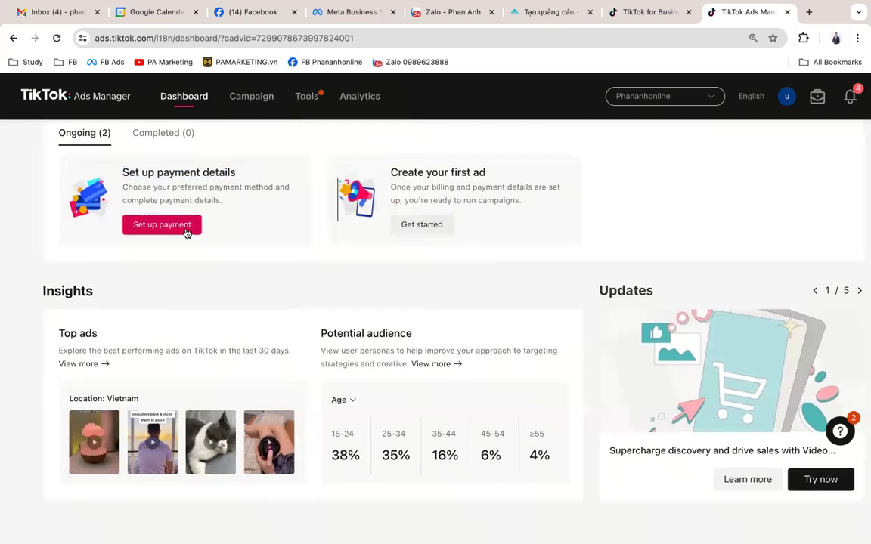
pyautogui.rightClick(186, 232)
pyautogui.click(147, 208)
pyautogui.click(153, 227)
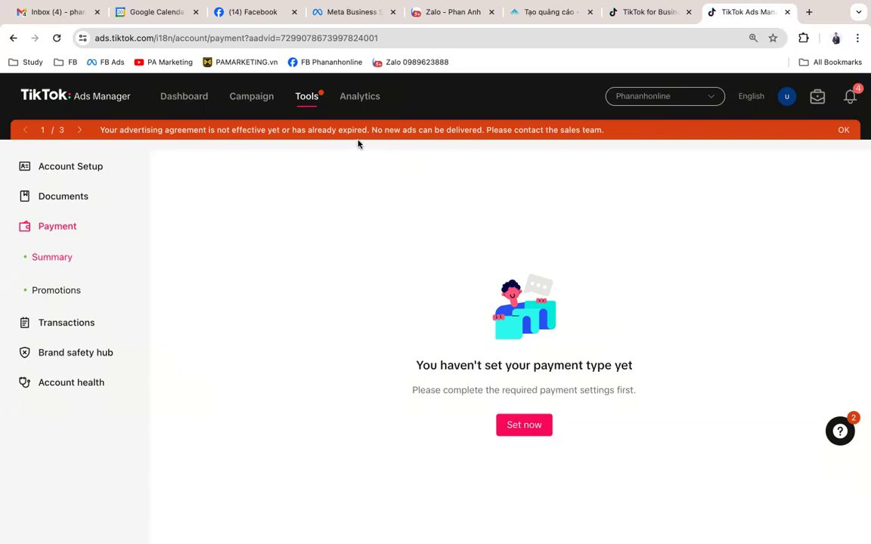
# Step: Dismiss the advertising agreement, phone verification and privacy policy update notices
pyautogui.click(844, 130)
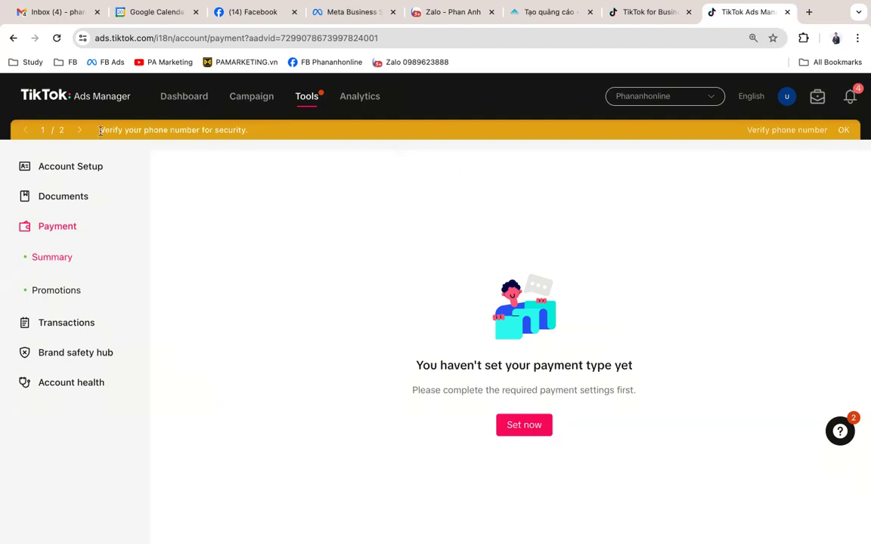
pyautogui.moveTo(101, 131); pyautogui.dragTo(248, 130)
pyautogui.click(844, 130)
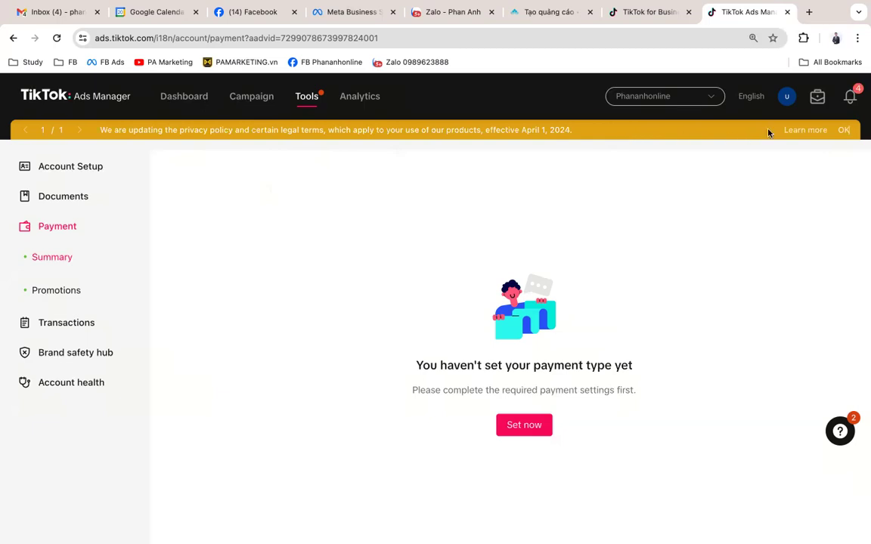
pyautogui.click(844, 130)
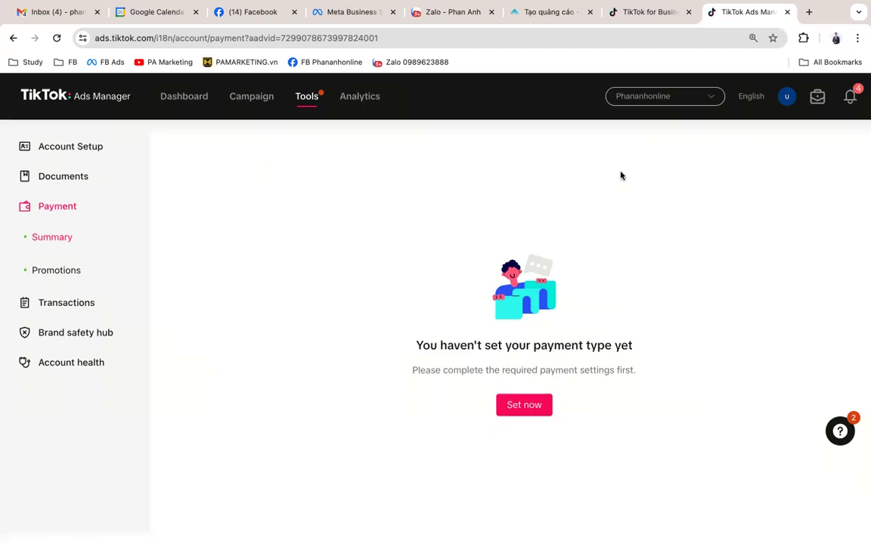
pyautogui.click(512, 407)
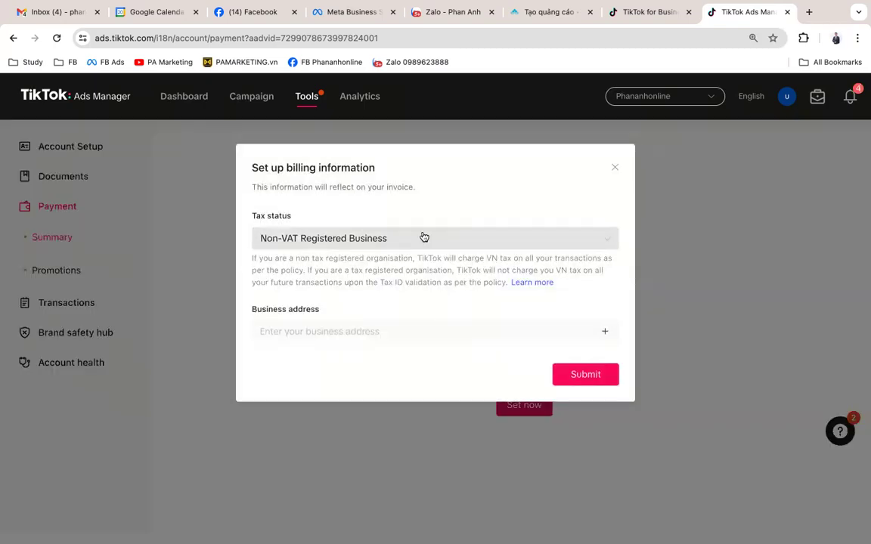
pyautogui.click(402, 237)
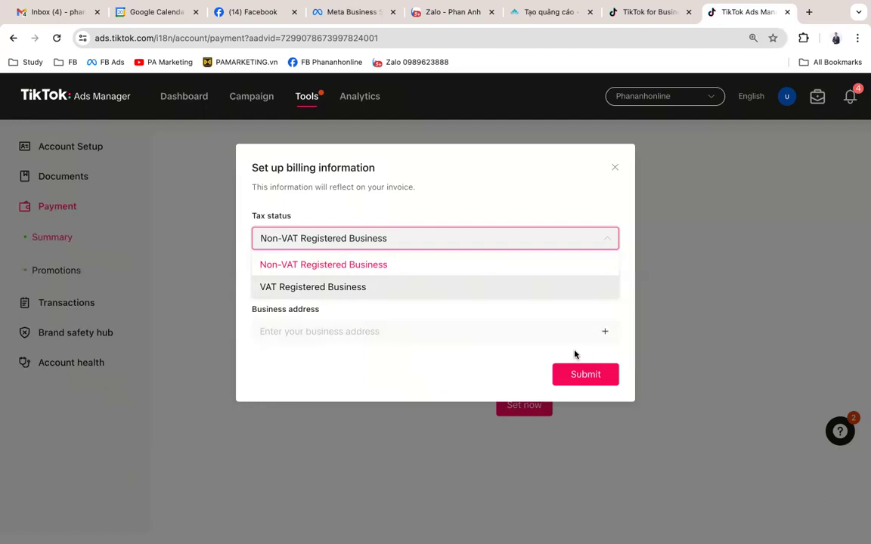
pyautogui.click(360, 287)
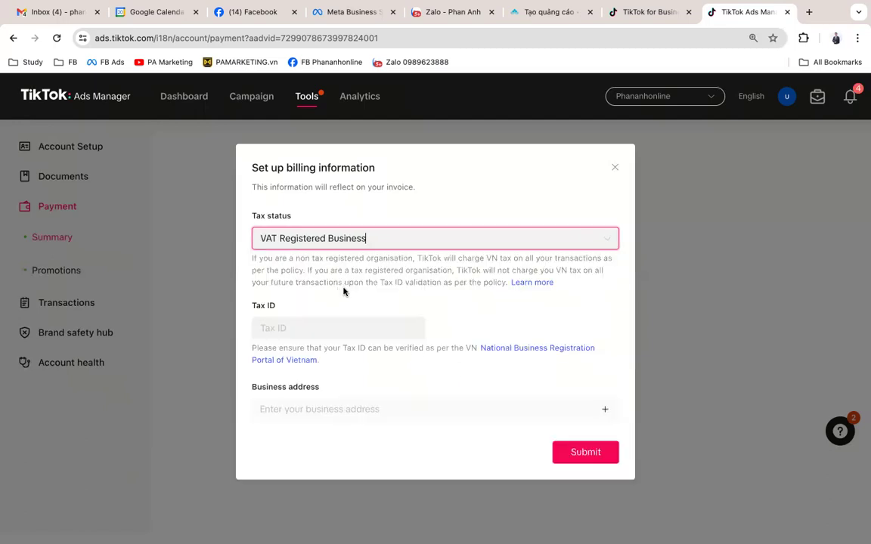
pyautogui.click(365, 328)
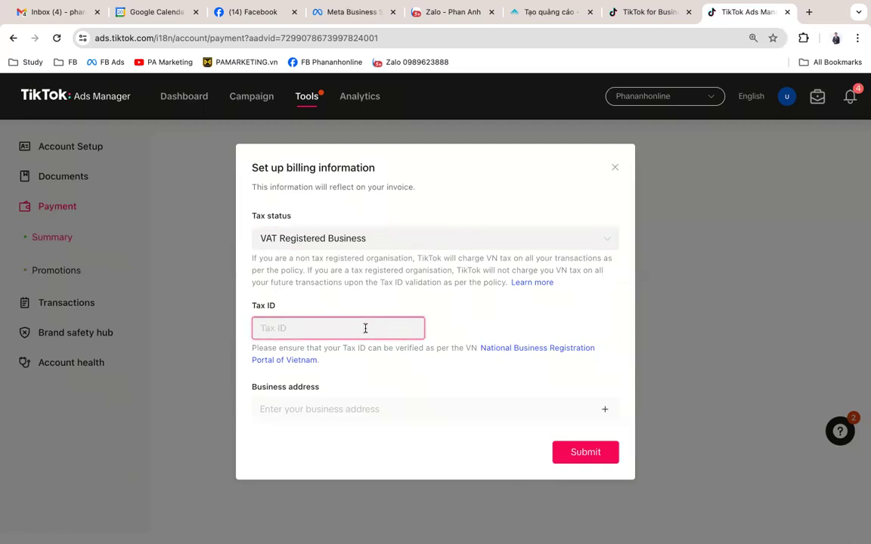
pyautogui.click(392, 410)
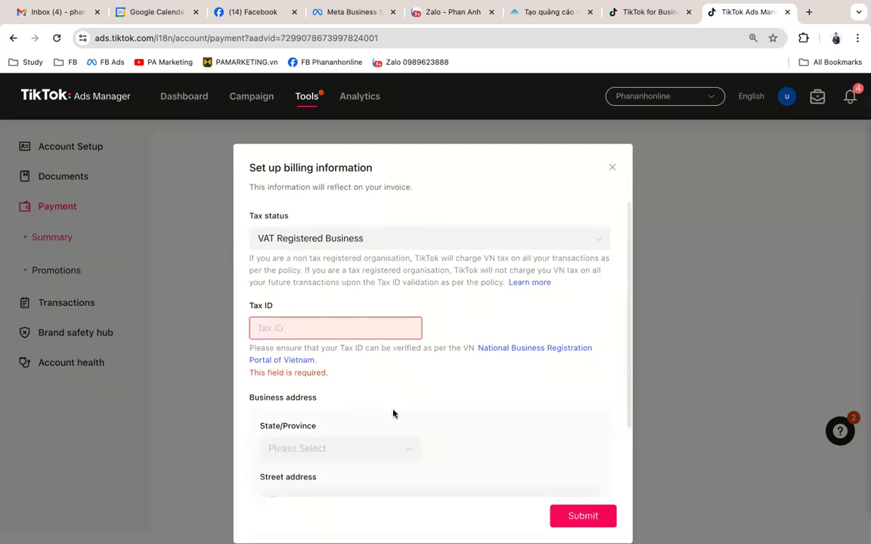
pyautogui.scroll(-3, 392, 413)
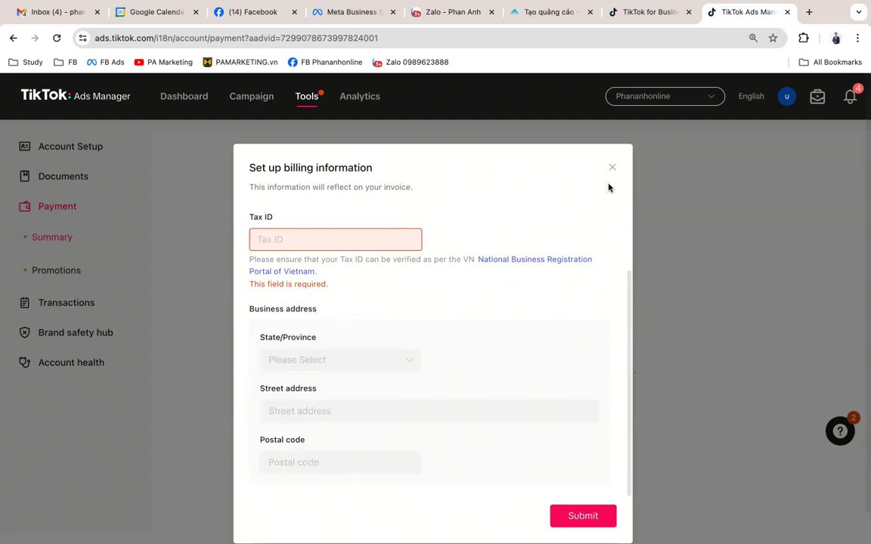
pyautogui.scroll(-1, 534, 222)
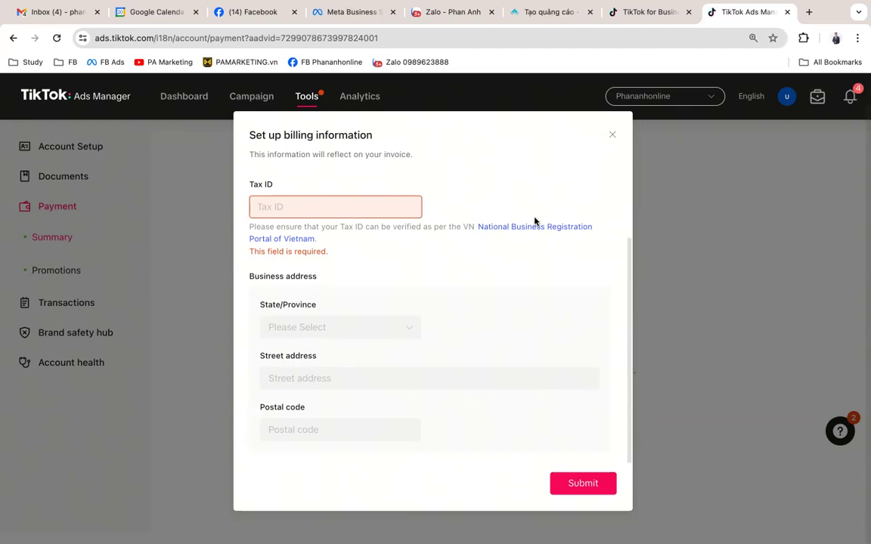
pyautogui.scroll(3, 575, 197)
pyautogui.click(612, 135)
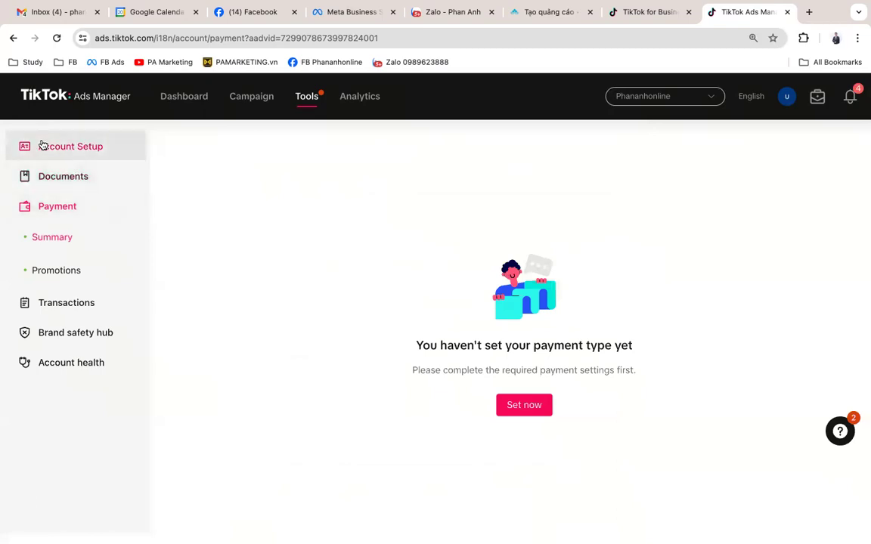
# Step: Review the Account Setup page, whose contract has not taken effect, then return to Dashboard
pyautogui.click(68, 145)
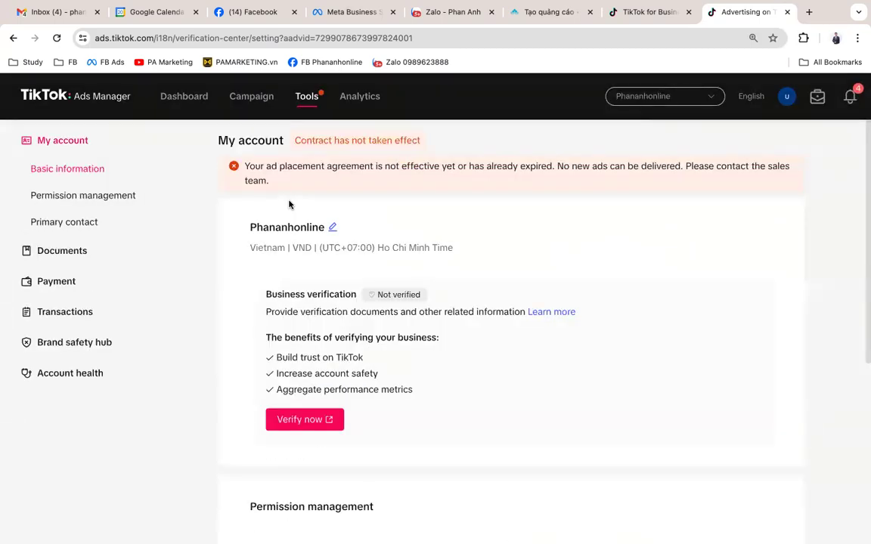
pyautogui.scroll(-1, 295, 227)
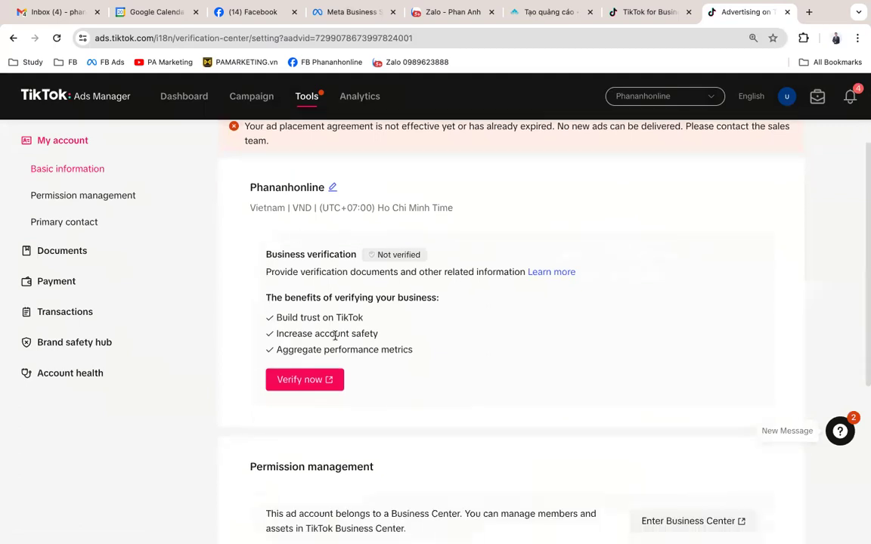
pyautogui.scroll(-4, 420, 334)
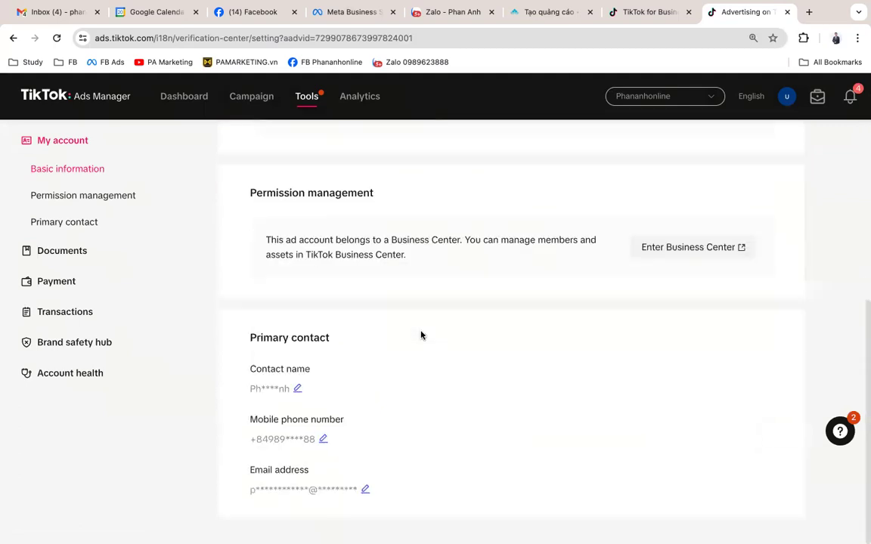
pyautogui.scroll(5, 419, 334)
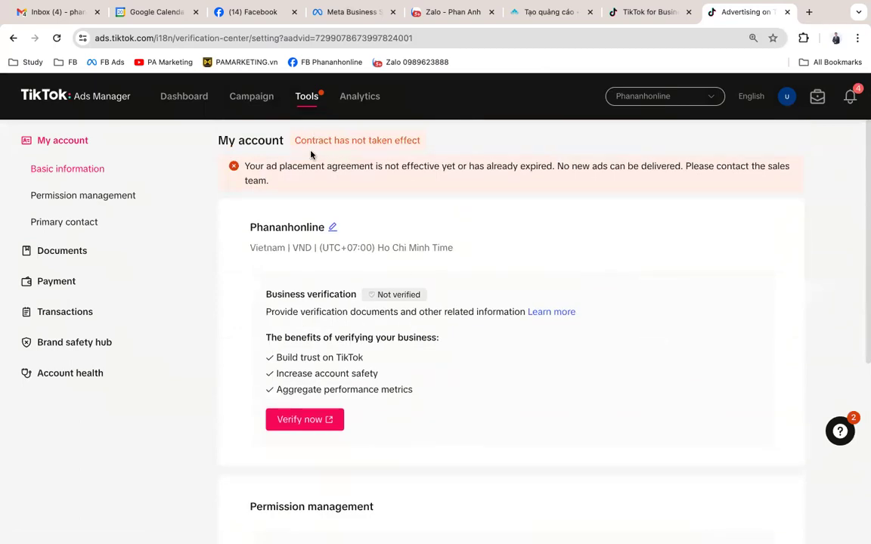
pyautogui.moveTo(295, 141); pyautogui.dragTo(434, 142)
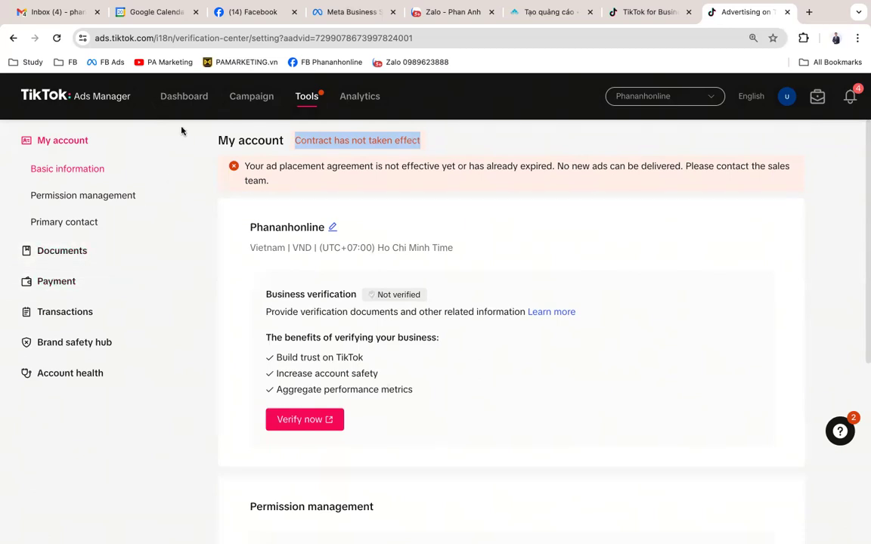
pyautogui.click(175, 101)
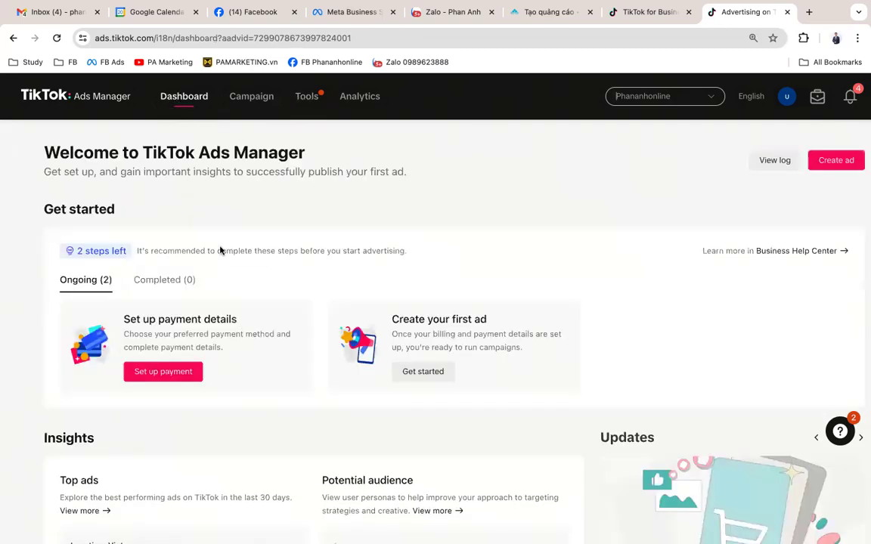
# Step: Open the account change log and close it again
pyautogui.scroll(-3, 245, 307)
pyautogui.scroll(3, 245, 307)
pyautogui.click(775, 162)
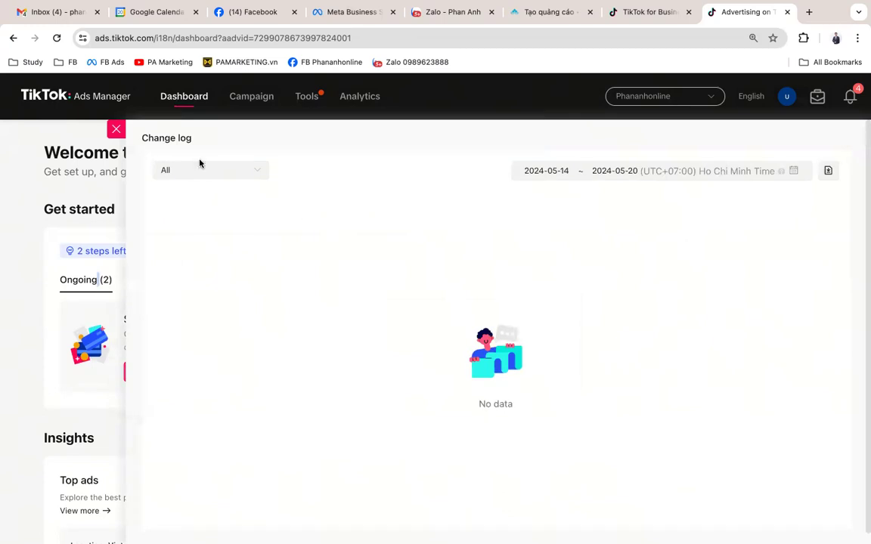
pyautogui.click(116, 129)
# Step: Check the Completed and Ongoing setup steps, then start Create your first ad
pyautogui.scroll(-3, 270, 268)
pyautogui.scroll(3, 269, 269)
pyautogui.moveTo(127, 251); pyautogui.dragTo(69, 252)
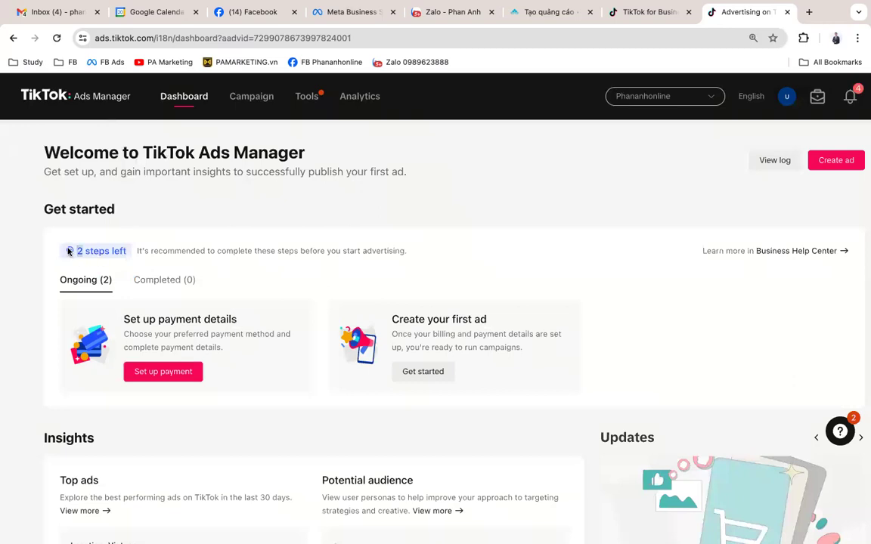
pyautogui.click(167, 280)
pyautogui.click(91, 282)
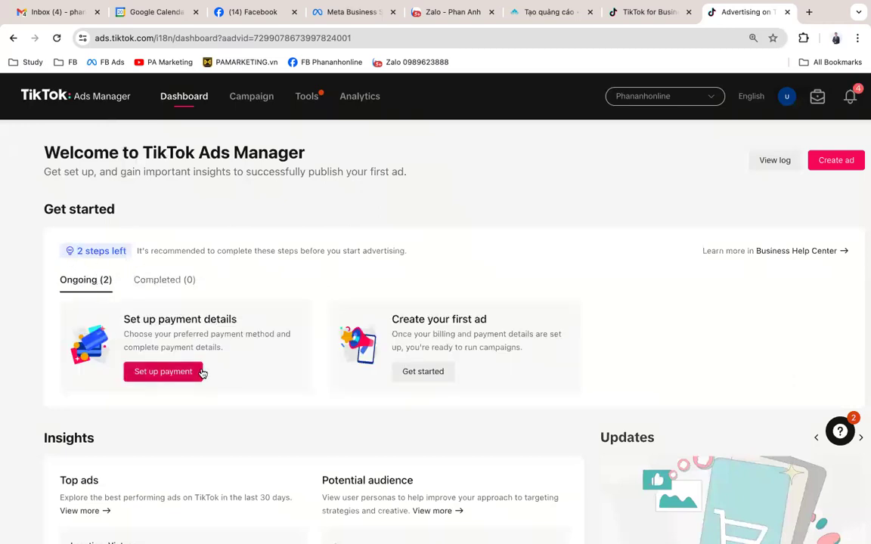
pyautogui.click(427, 375)
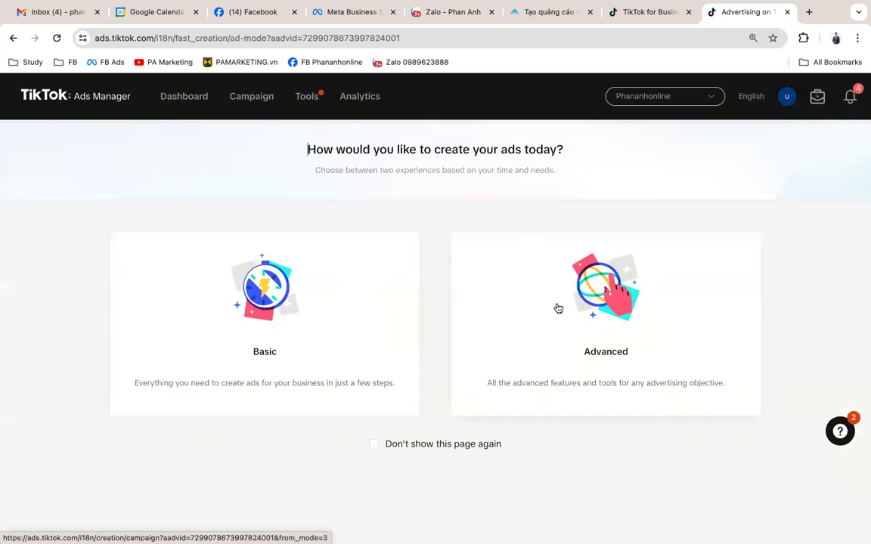
# Step: Choose the Advanced creation experience, review the objectives, and continue without selecting one
pyautogui.click(611, 301)
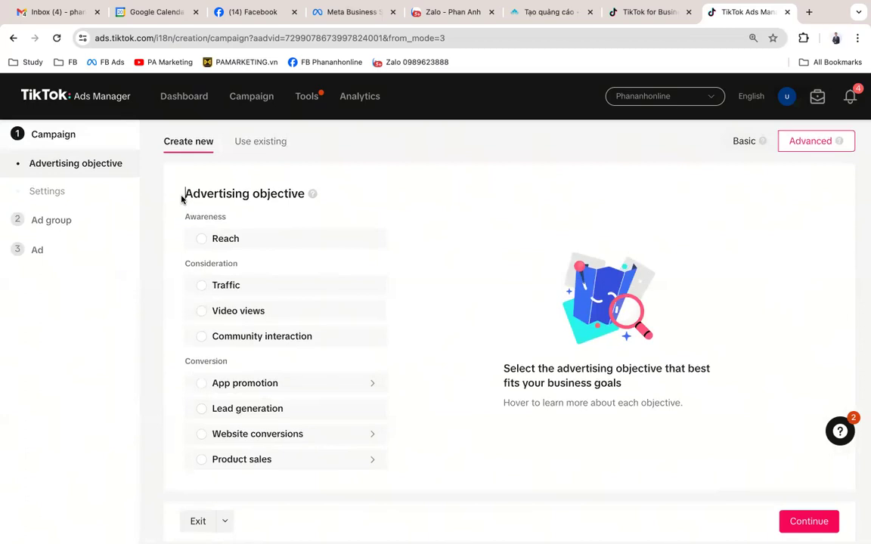
pyautogui.moveTo(183, 197); pyautogui.dragTo(314, 197)
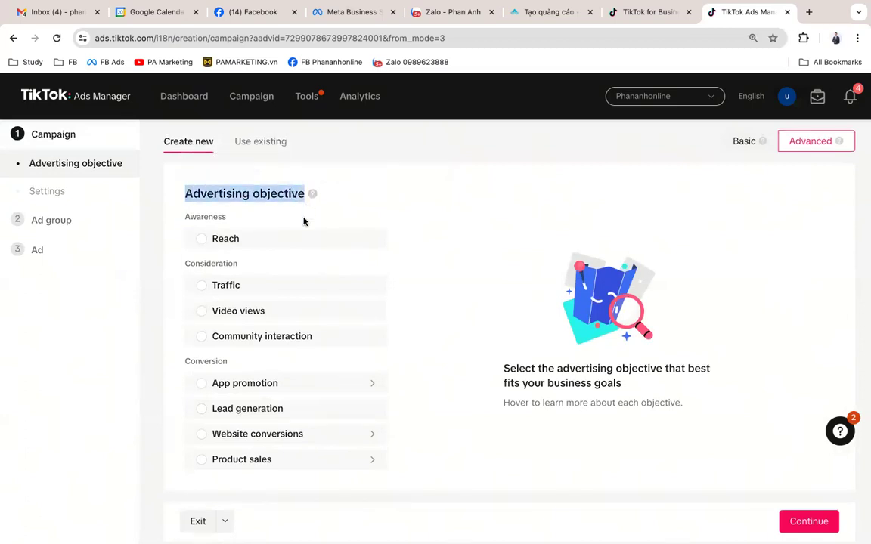
pyautogui.moveTo(310, 284)
pyautogui.moveTo(316, 306)
pyautogui.moveTo(334, 383)
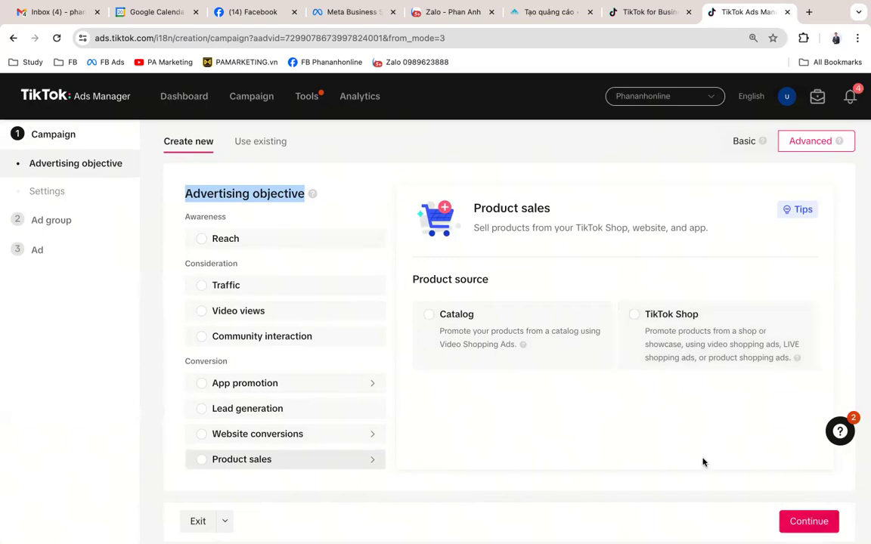
pyautogui.click(809, 521)
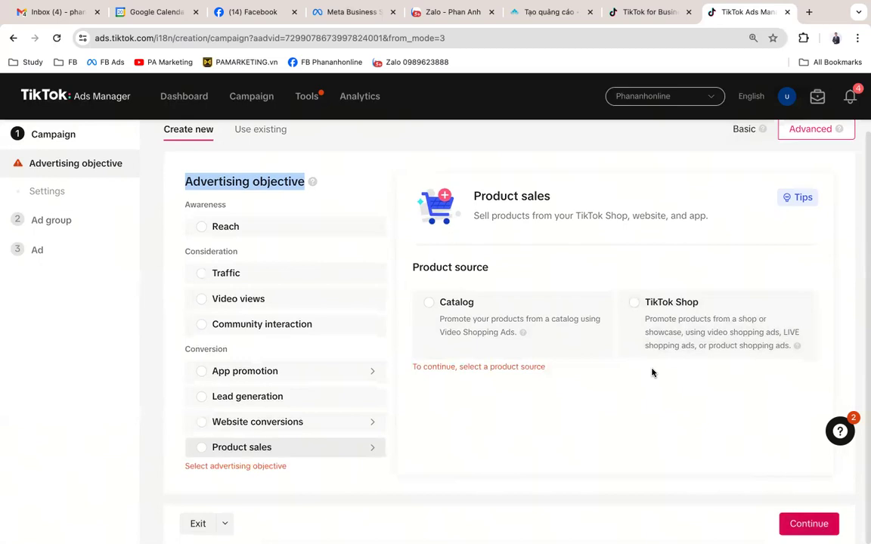
# Step: Pick Video views and rename the campaign 'PA Mảketing', then replace it with a person's name
pyautogui.click(284, 303)
pyautogui.scroll(-2, 646, 343)
pyautogui.scroll(-3, 647, 342)
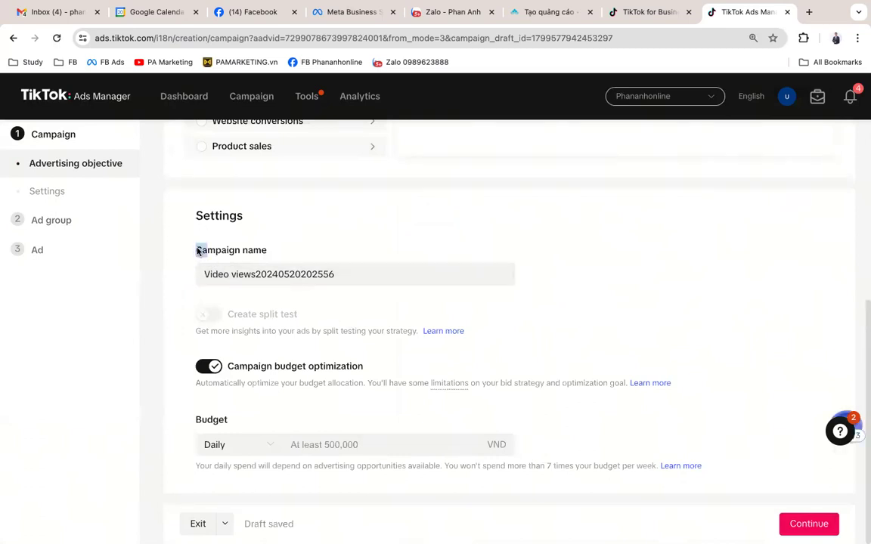
pyautogui.moveTo(198, 249); pyautogui.dragTo(340, 251)
pyautogui.moveTo(375, 278); pyautogui.dragTo(122, 284)
pyautogui.click(122, 282)
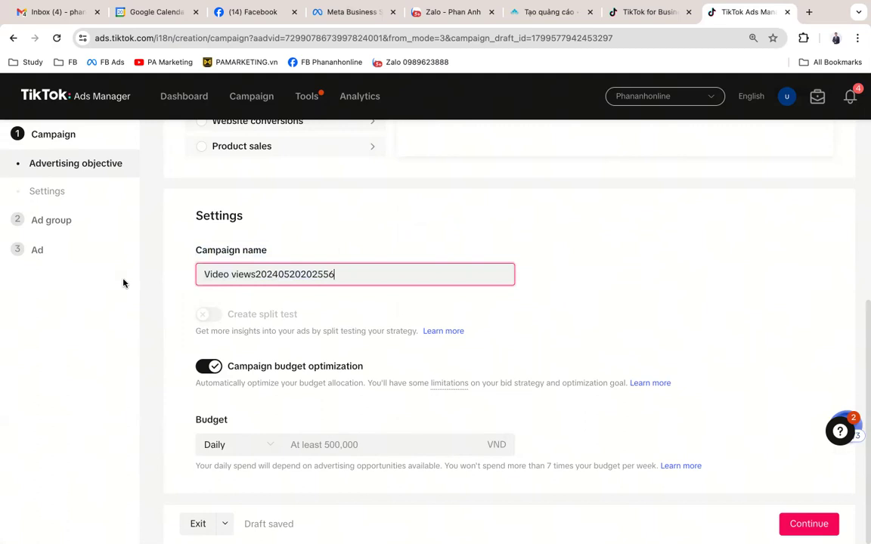
pyautogui.moveTo(387, 279); pyautogui.dragTo(189, 278)
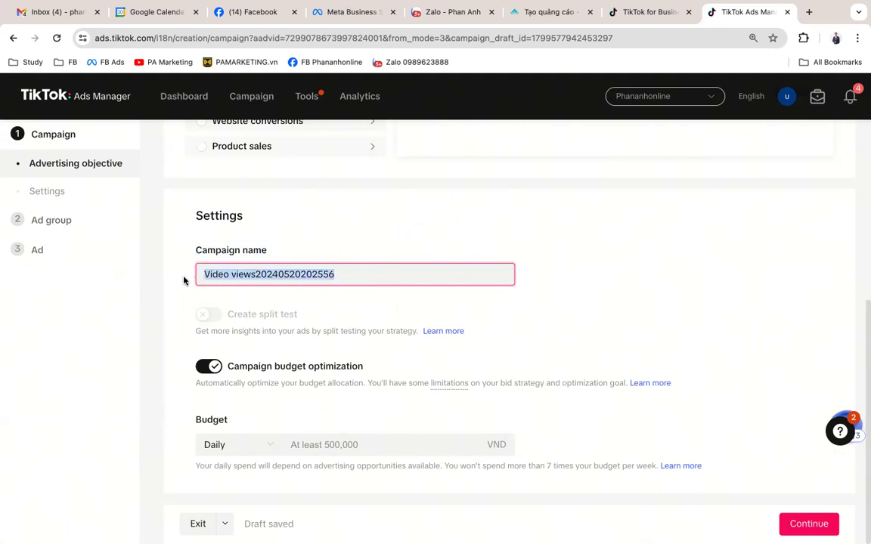
pyautogui.write('PA Mả')
pyautogui.write('keting')
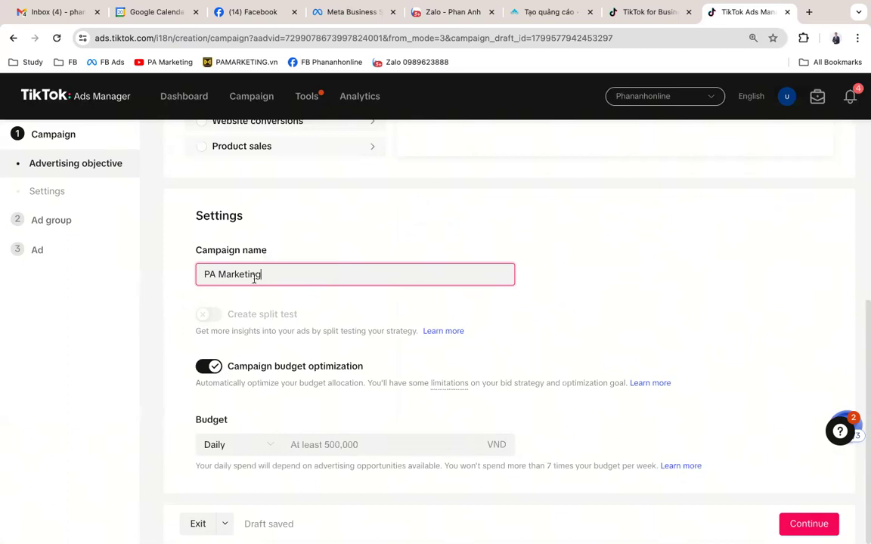
pyautogui.press('super+a')
# Step: Switch off Campaign budget optimization so no campaign budget is set
pyautogui.click(284, 445)
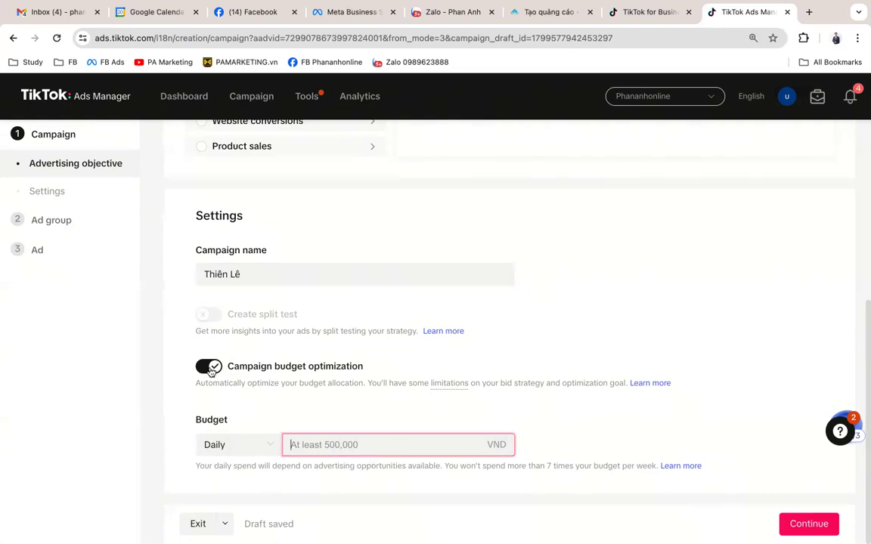
pyautogui.click(207, 367)
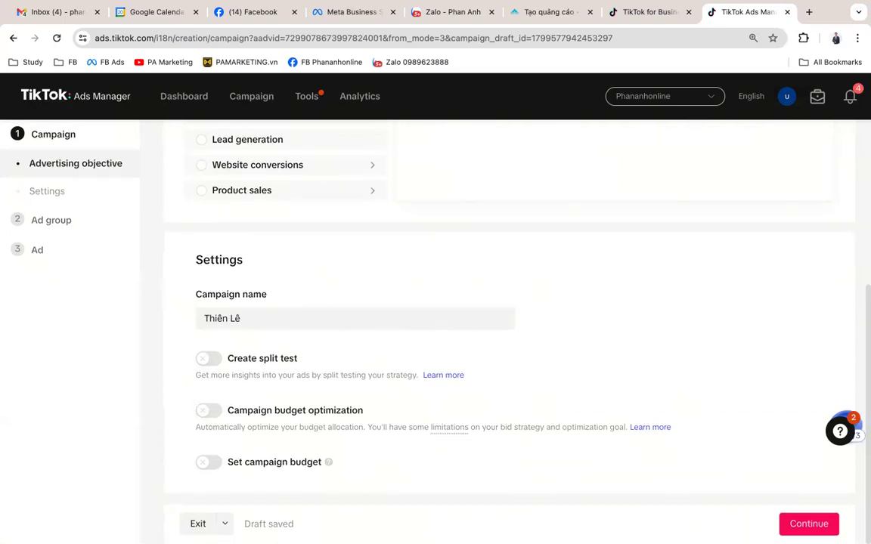
# Step: Save the campaign settings and continue to the Ad group step
pyautogui.click(798, 523)
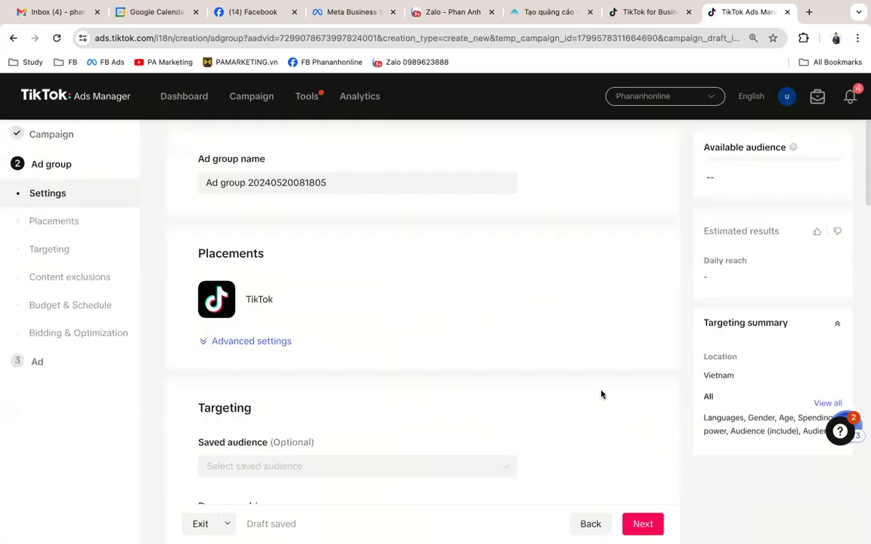
pyautogui.scroll(-4, 601, 395)
pyautogui.scroll(5, 601, 394)
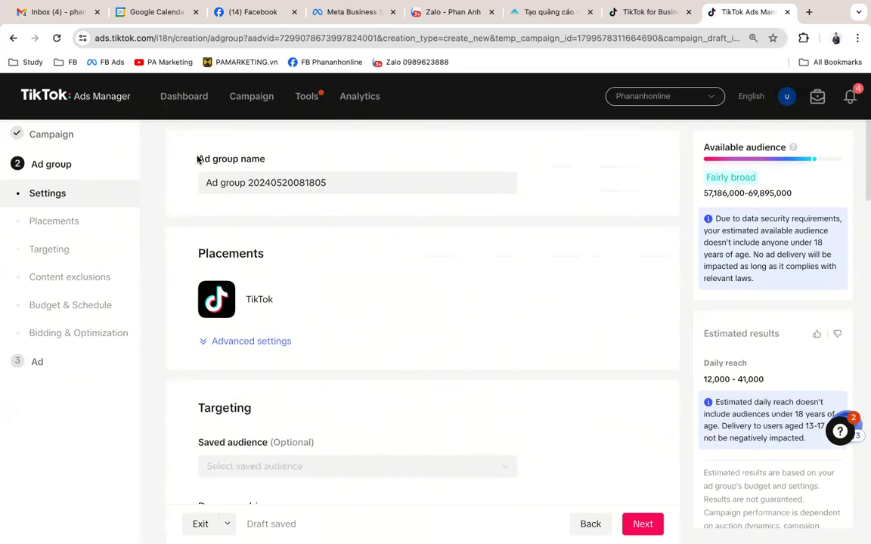
# Step: Rename the ad group to 'PA Marketing'
pyautogui.moveTo(265, 159); pyautogui.dragTo(175, 160)
pyautogui.moveTo(375, 182); pyautogui.dragTo(184, 181)
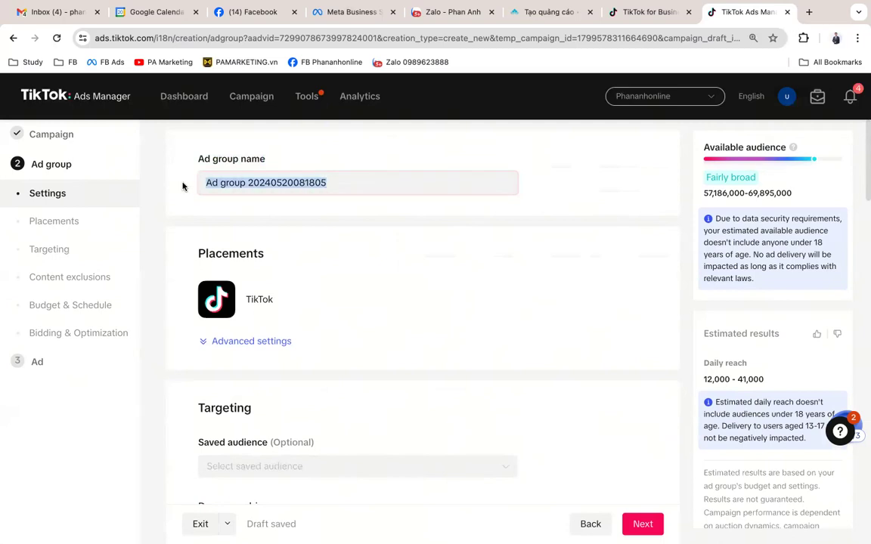
pyautogui.write('PA Marktin')
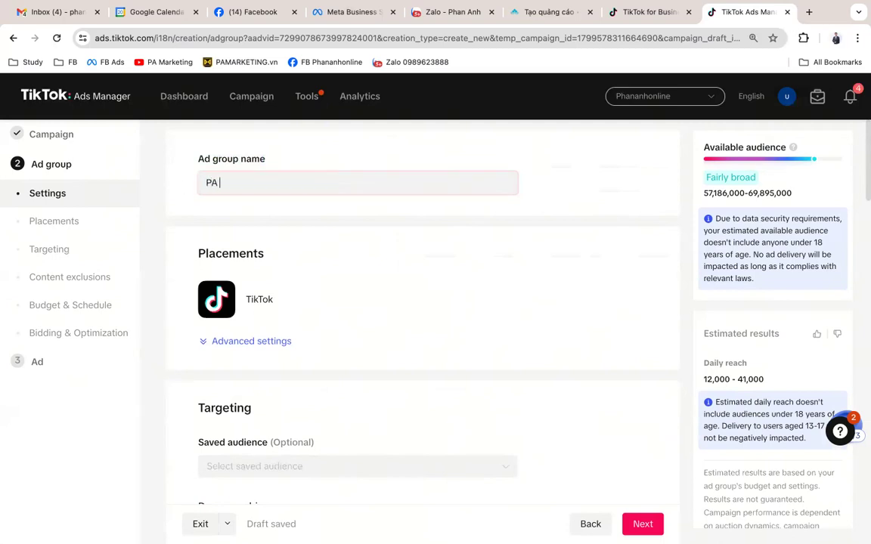
pyautogui.press('BackSpace')
pyautogui.press('BackSpace')
pyautogui.press('BackSpace')
pyautogui.write('eting')
# Step: Expand Advanced settings under Placements to show comment, download and sharing options
pyautogui.scroll(-2, 187, 191)
pyautogui.scroll(1, 385, 284)
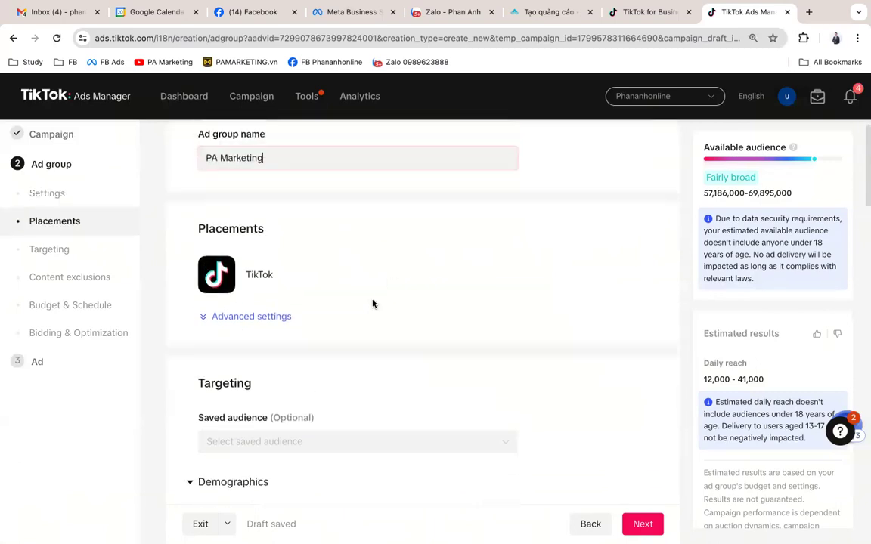
pyautogui.click(255, 317)
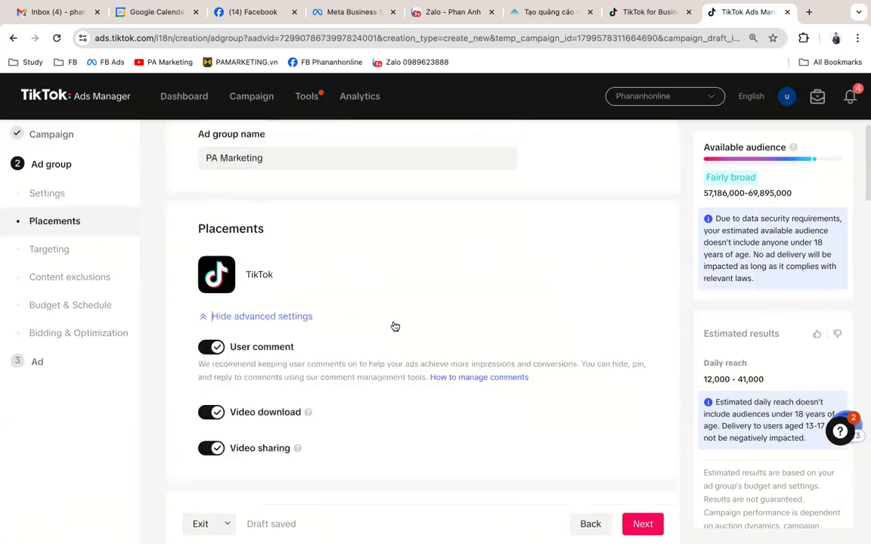
pyautogui.scroll(-2, 395, 326)
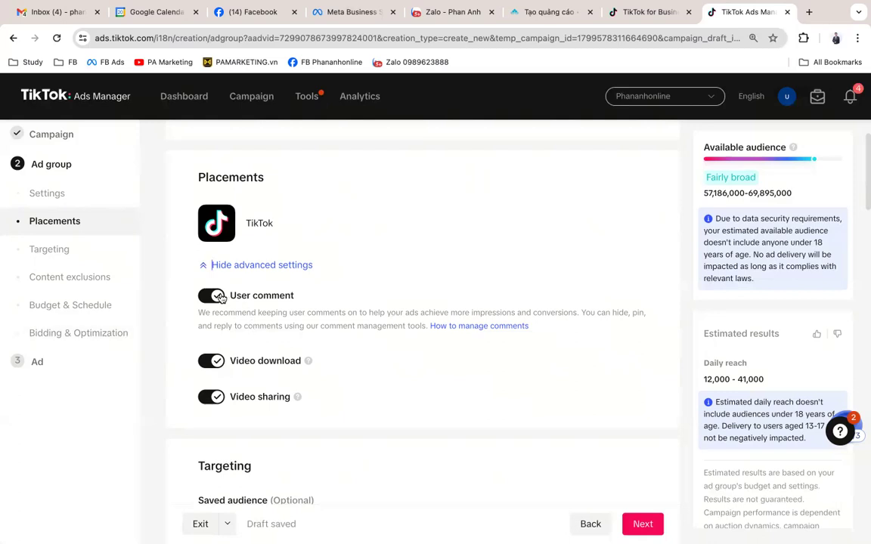
pyautogui.click(216, 295)
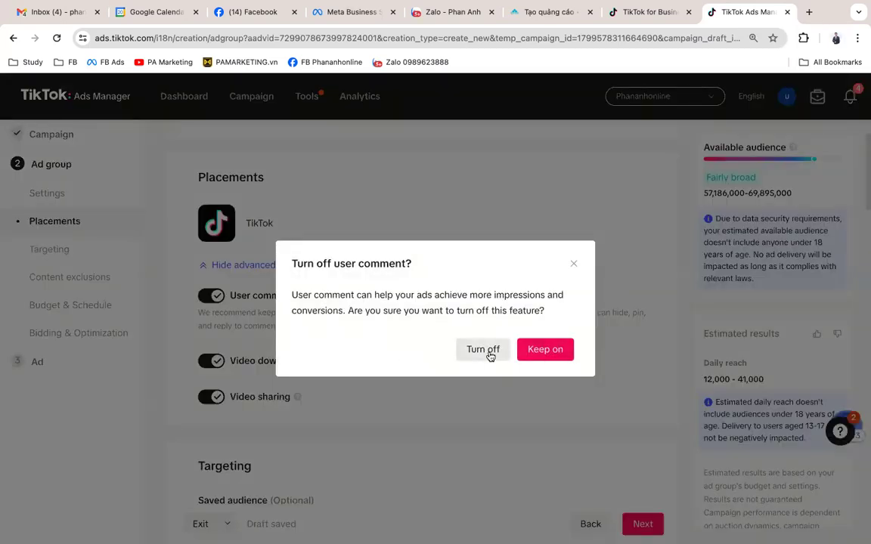
pyautogui.click(484, 351)
pyautogui.click(217, 297)
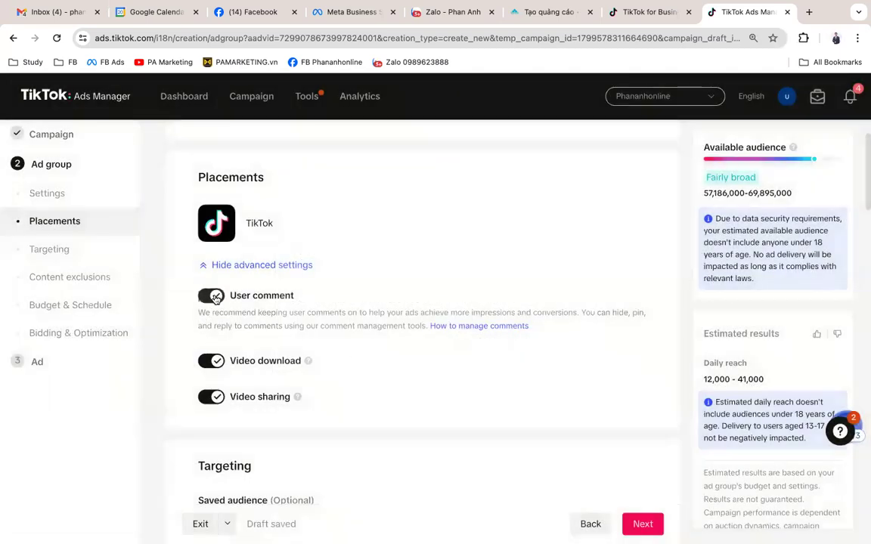
pyautogui.click(219, 363)
pyautogui.click(219, 363)
pyautogui.click(220, 363)
pyautogui.click(219, 363)
# Step: Scroll down to the Targeting Demographics section showing location Vietnam, all genders and ages
pyautogui.scroll(-4, 432, 351)
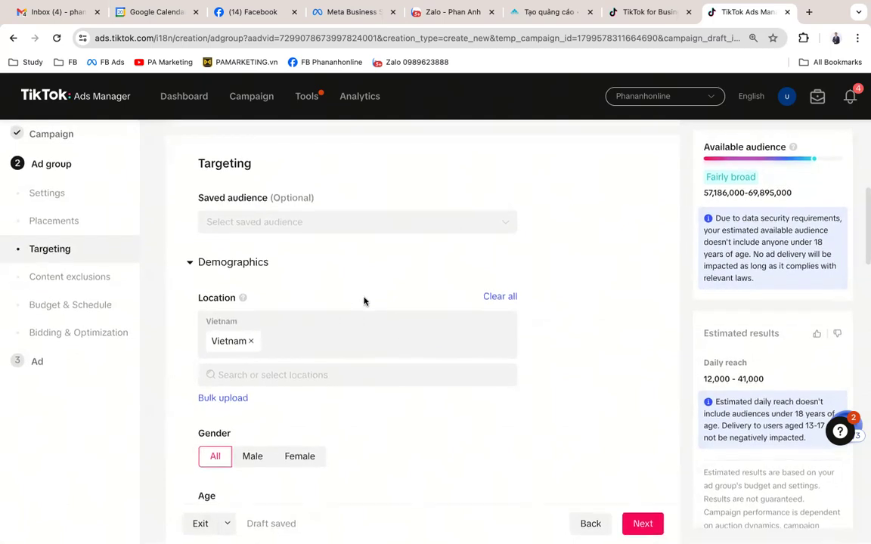
pyautogui.scroll(-2, 361, 297)
pyautogui.scroll(-1, 361, 298)
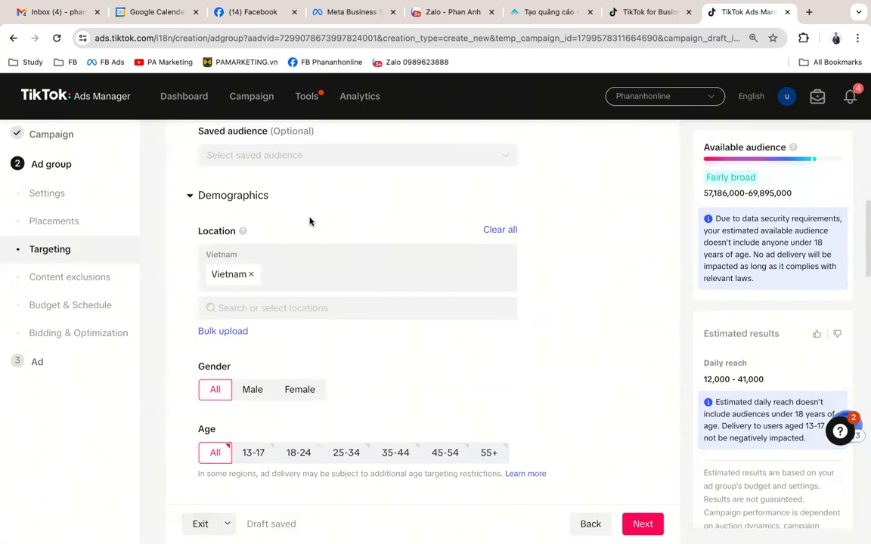
pyautogui.scroll(-1, 309, 222)
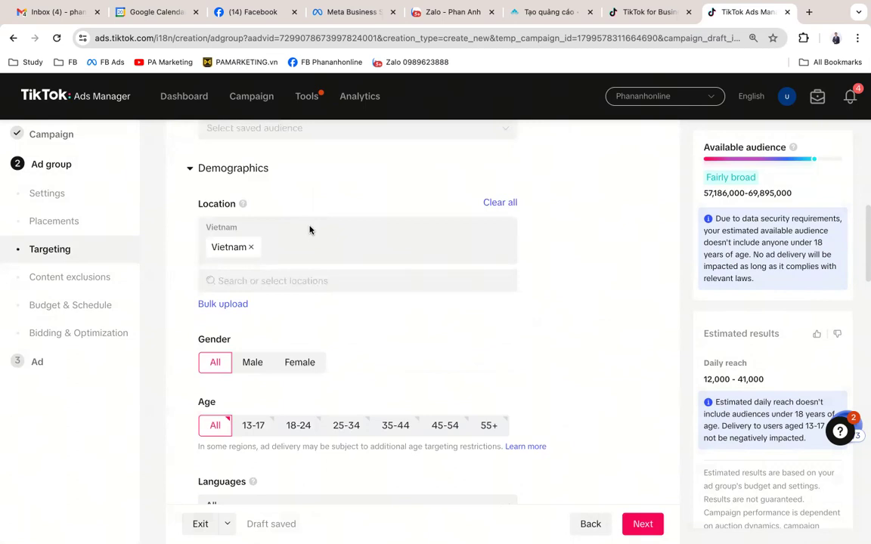
# Step: Search 'bắc ninh' in Location and select Bac Ninh, Bac Ninh, Vietnam
pyautogui.click(312, 279)
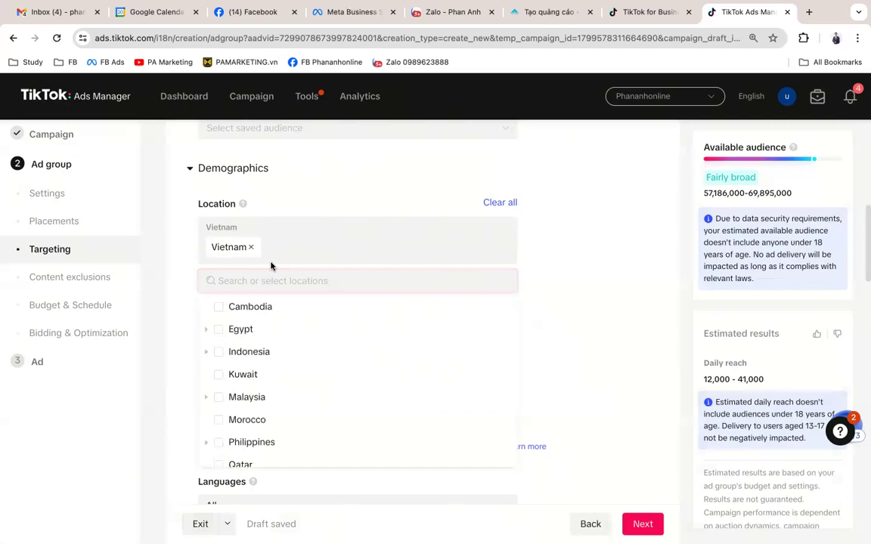
pyautogui.write('bắc n')
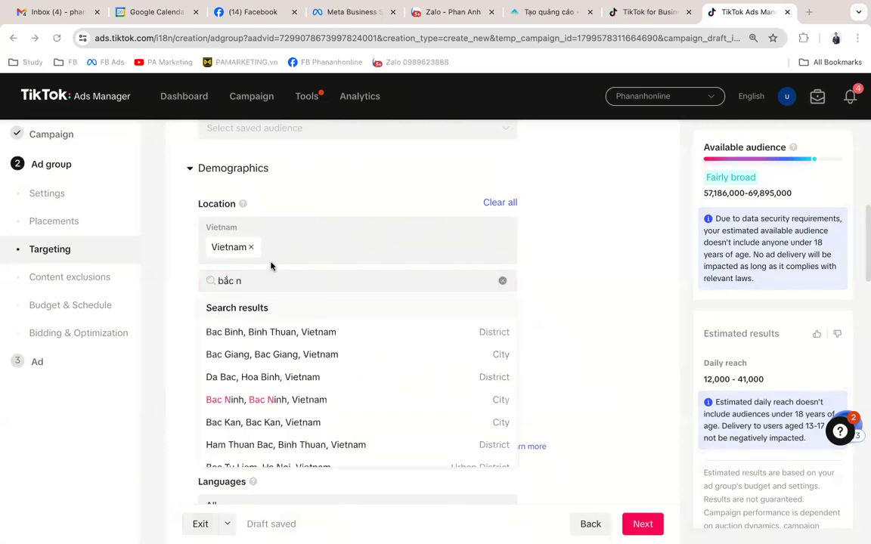
pyautogui.hotkey('ctrl', 'Left')
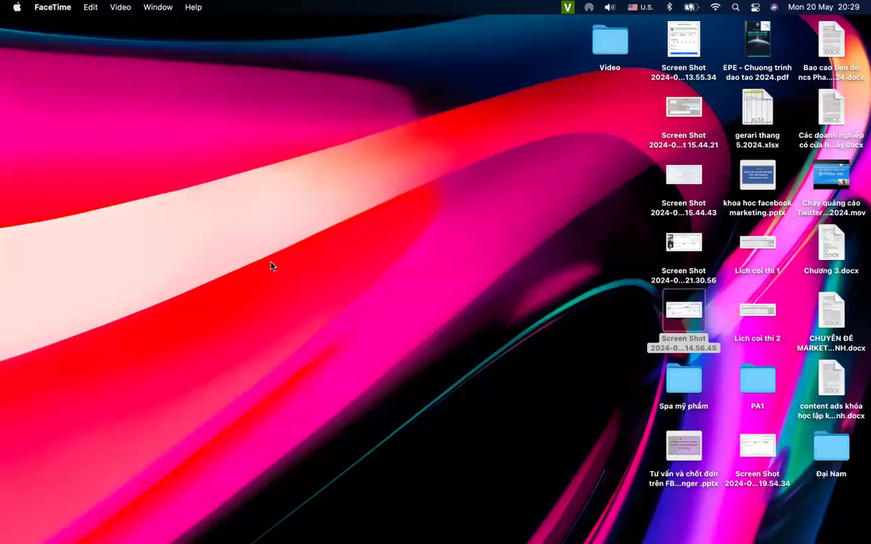
pyautogui.hotkey('ctrl', 'Down')
pyautogui.click(147, 523)
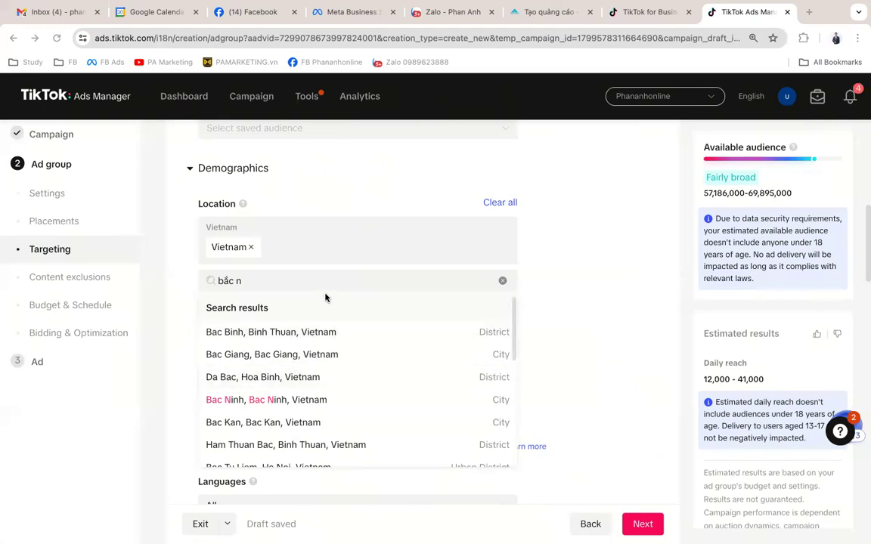
pyautogui.click(300, 287)
pyautogui.write('inh')
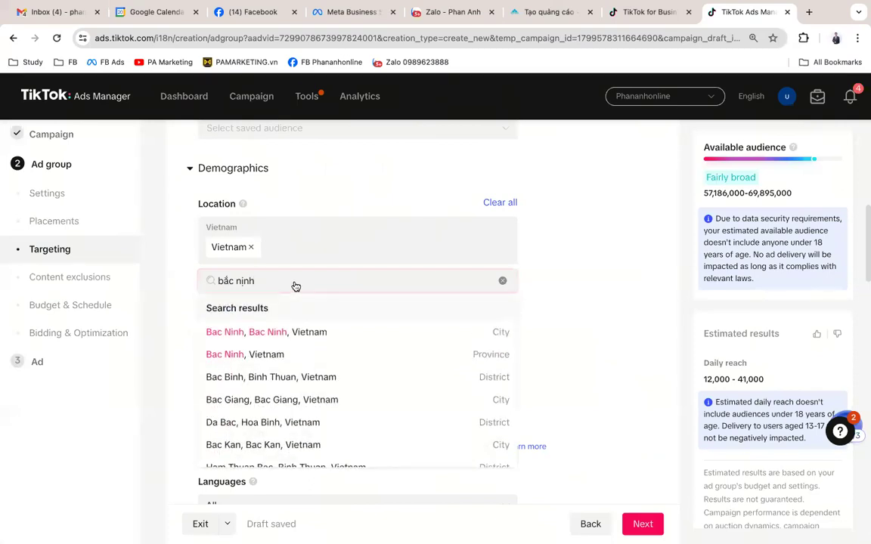
pyautogui.click(300, 332)
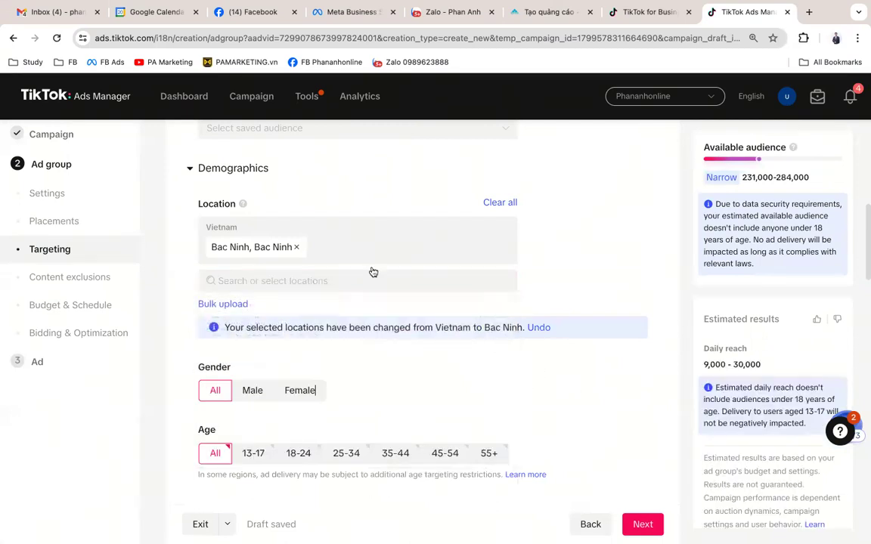
# Step: Expand Vietnam and then Bac Ninh in the location list to confirm the selection
pyautogui.click(301, 273)
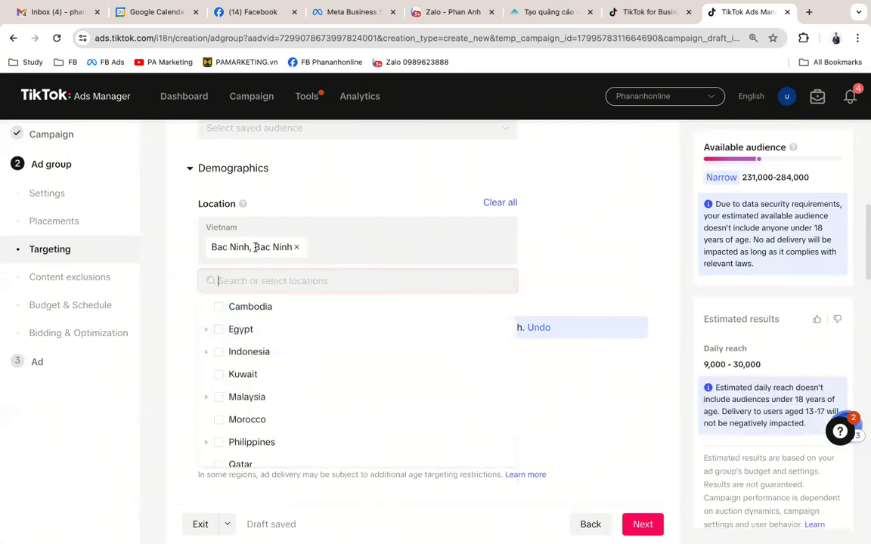
pyautogui.doubleClick(256, 246)
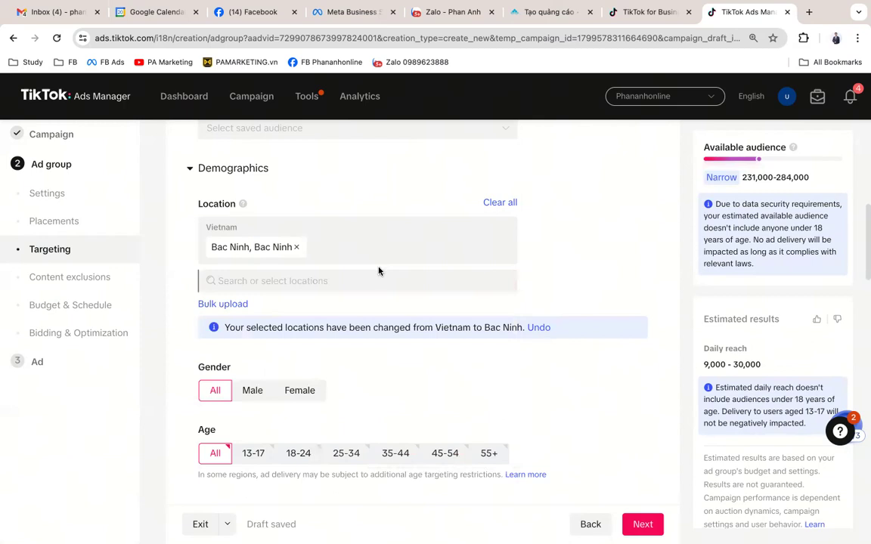
pyautogui.click(341, 285)
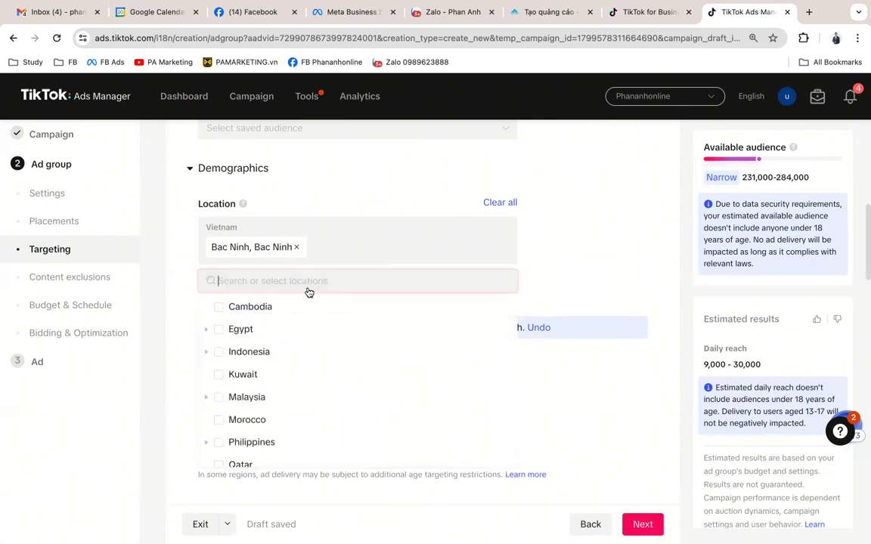
pyautogui.scroll(-5, 317, 334)
pyautogui.scroll(-1, 320, 334)
pyautogui.click(209, 442)
pyautogui.scroll(2, 423, 362)
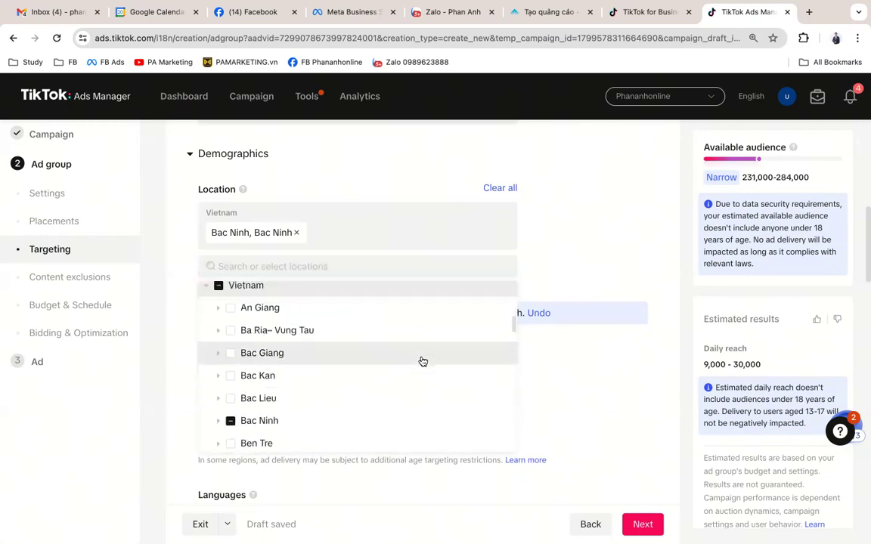
pyautogui.scroll(-1, 422, 361)
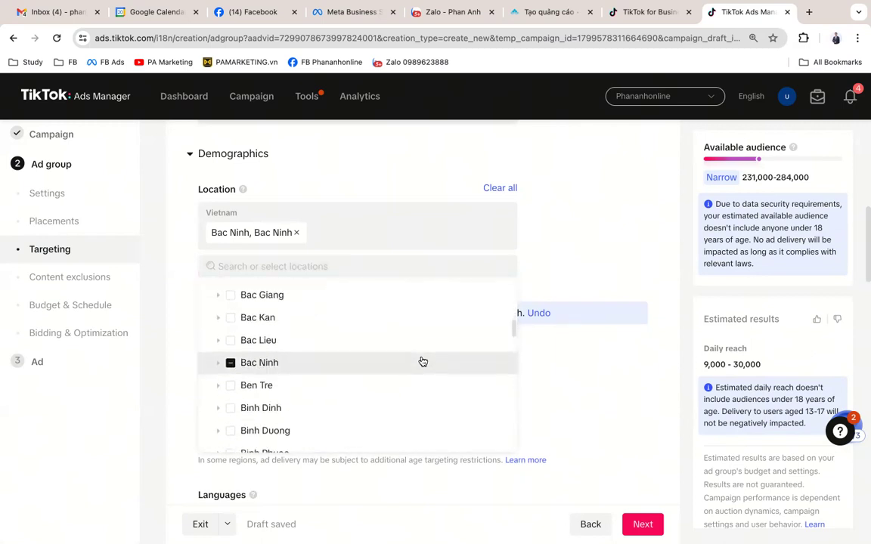
pyautogui.click(217, 365)
pyautogui.scroll(-2, 333, 369)
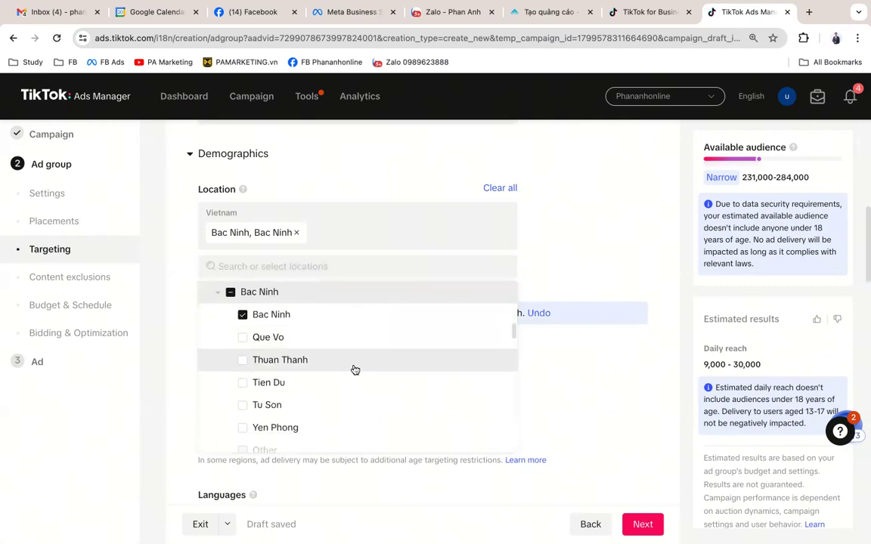
pyautogui.scroll(-2, 354, 370)
pyautogui.scroll(2, 353, 369)
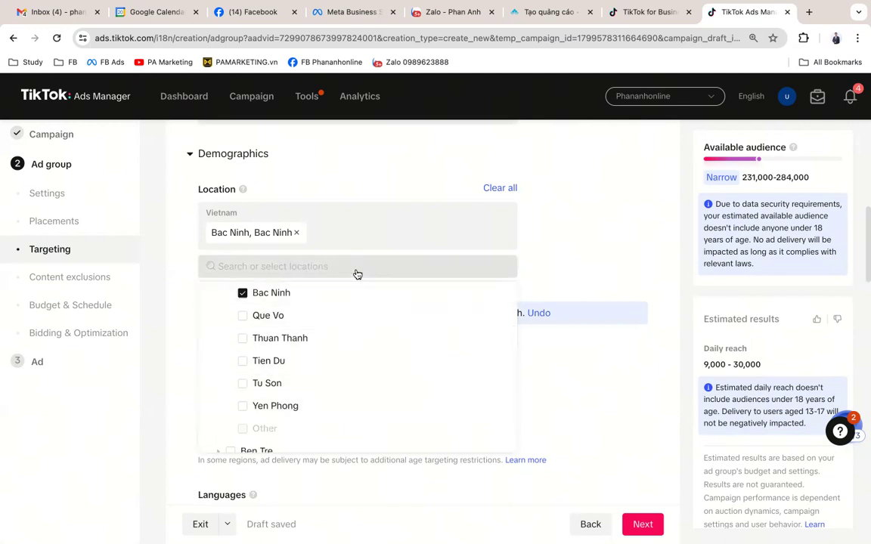
# Step: Search the location box for 'bắc giang', then abandon that search
pyautogui.click(310, 268)
pyautogui.write('bắc giang')
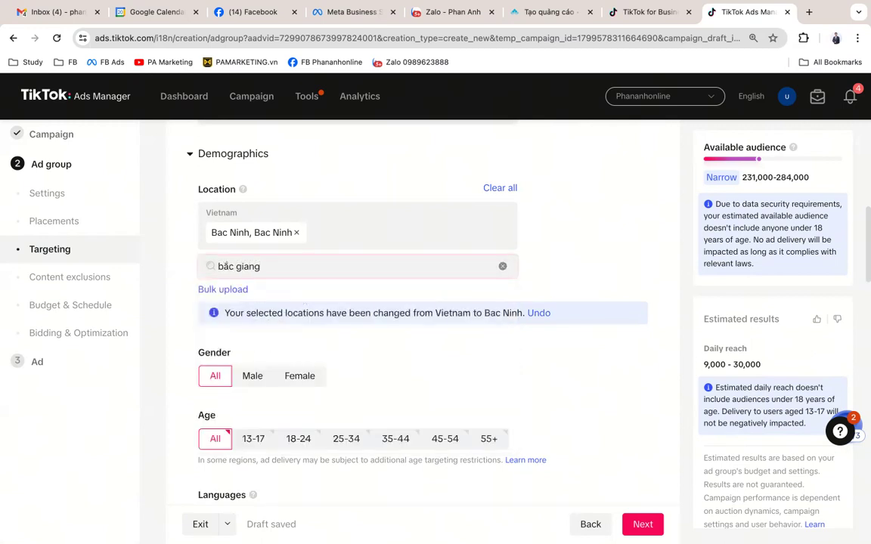
pyautogui.click(331, 253)
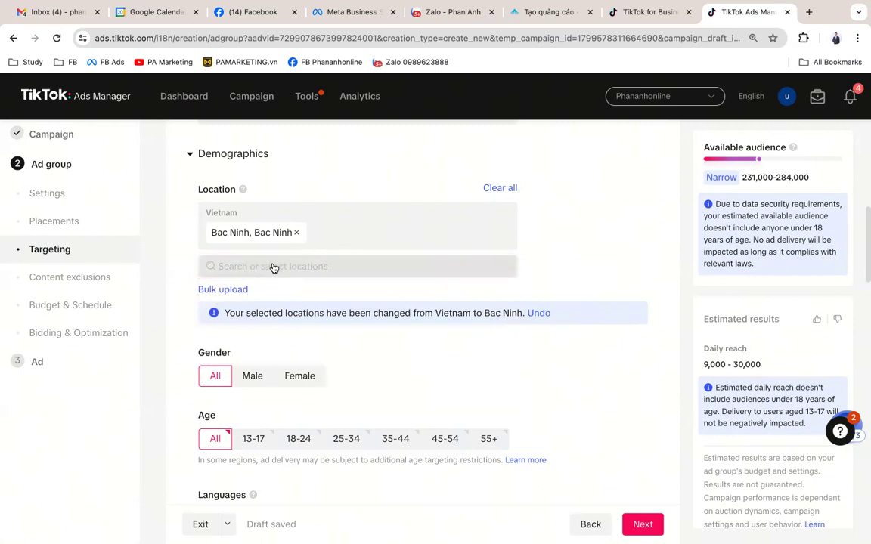
pyautogui.click(318, 236)
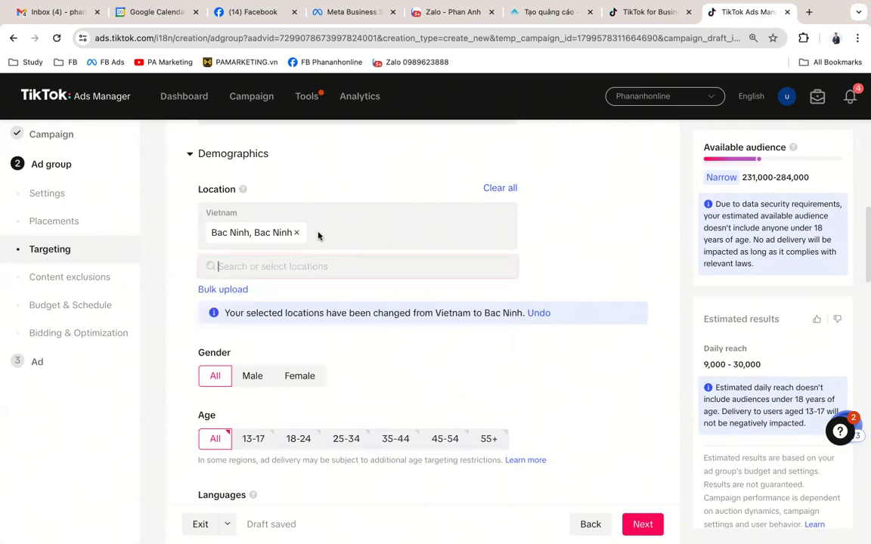
# Step: Expand Vietnam in the location list and scroll to find Bac Giang province
pyautogui.click(282, 266)
pyautogui.scroll(-3, 261, 364)
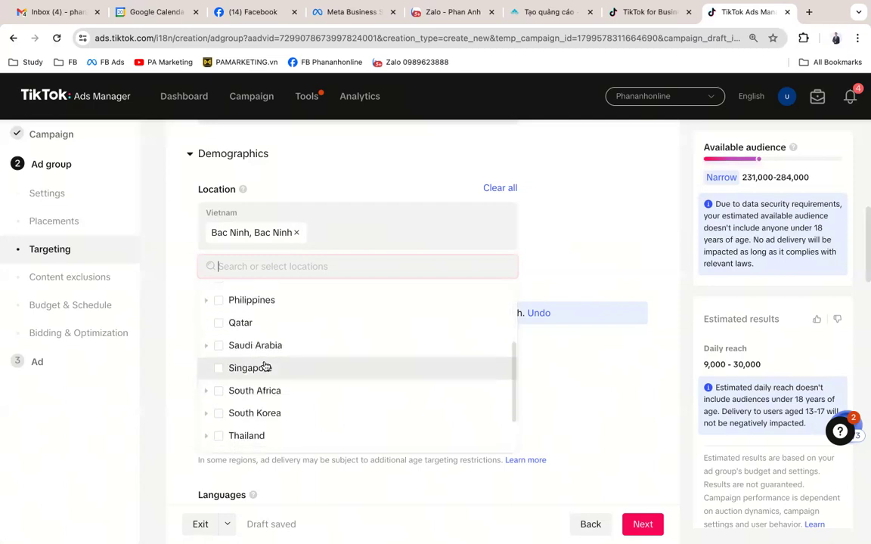
pyautogui.scroll(-2, 260, 364)
pyautogui.click(207, 441)
pyautogui.scroll(-4, 376, 420)
pyautogui.scroll(1, 376, 420)
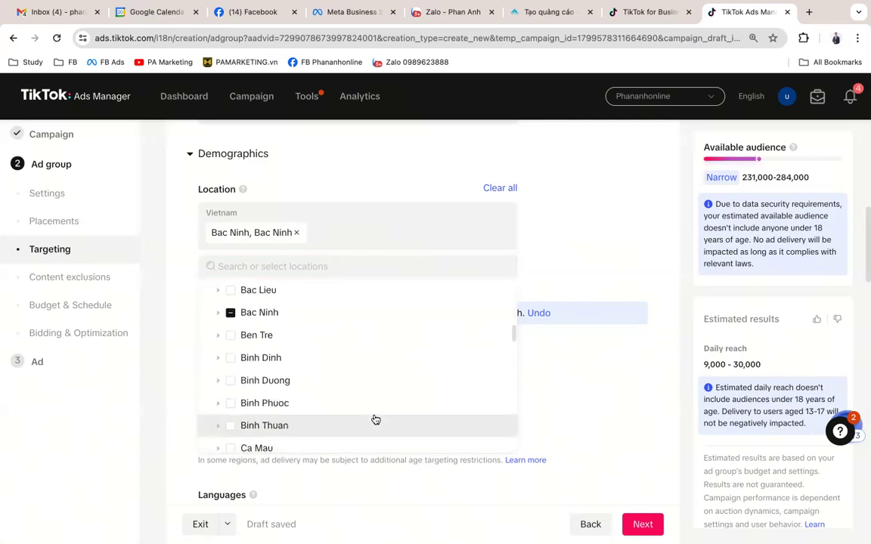
pyautogui.scroll(-2, 376, 419)
pyautogui.scroll(-2, 376, 420)
pyautogui.scroll(-3, 376, 419)
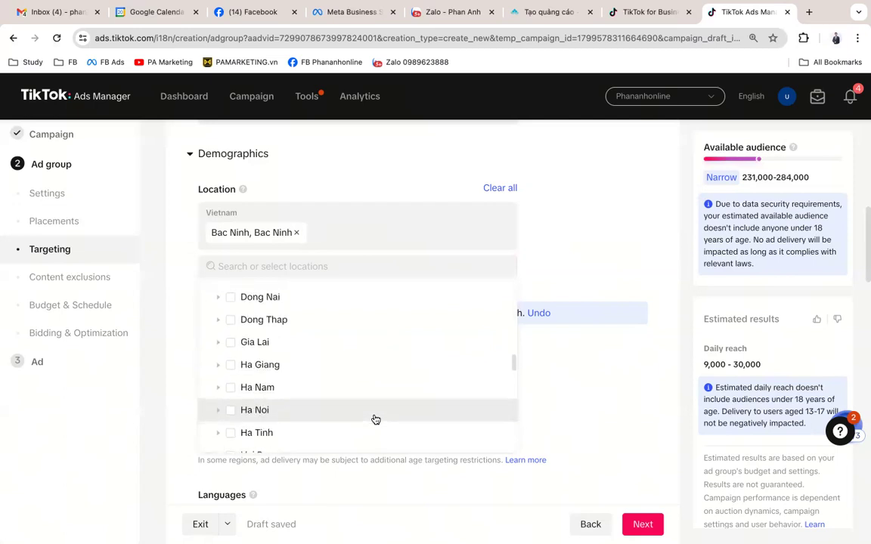
pyautogui.scroll(4, 376, 419)
pyautogui.scroll(3, 376, 420)
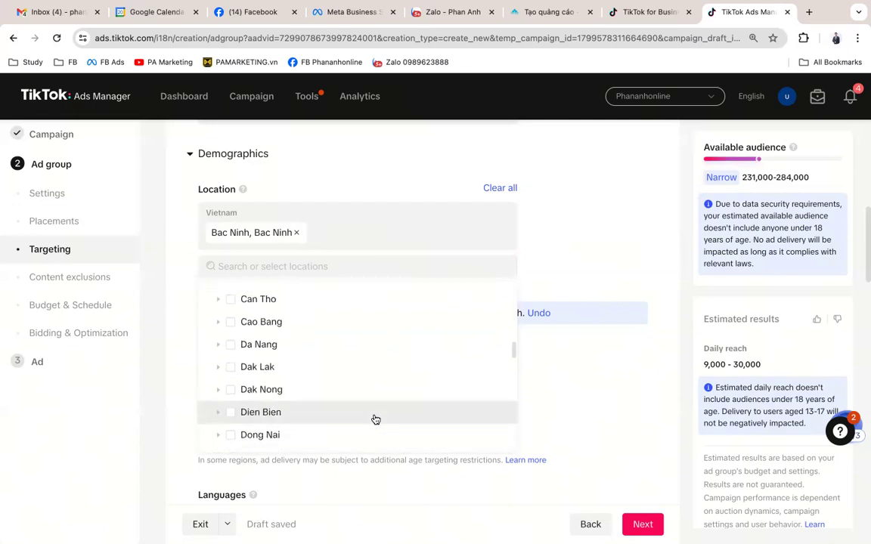
pyautogui.scroll(2, 376, 420)
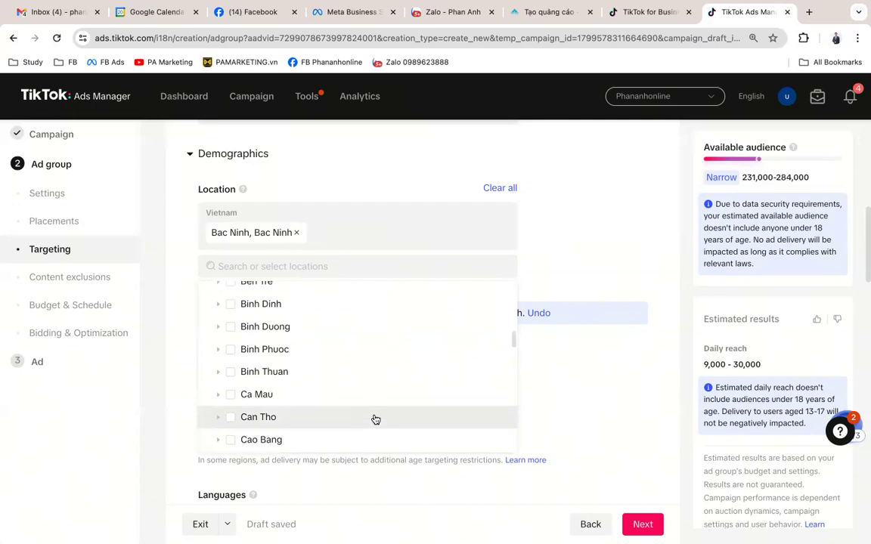
pyautogui.scroll(-1, 375, 420)
pyautogui.scroll(1, 376, 420)
pyautogui.scroll(2, 376, 420)
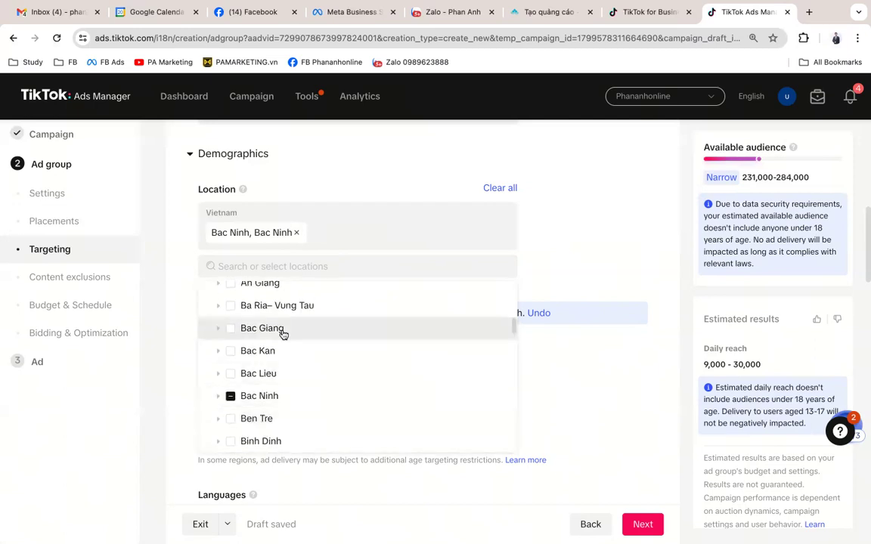
# Step: Expand Bac Giang and target only the Bac Giang district instead of the whole province
pyautogui.click(219, 330)
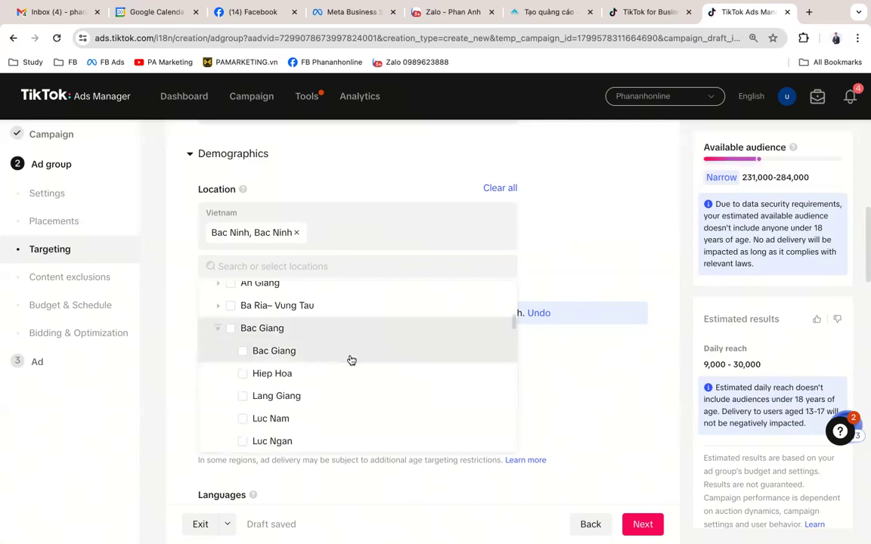
pyautogui.scroll(-3, 350, 360)
pyautogui.scroll(4, 350, 360)
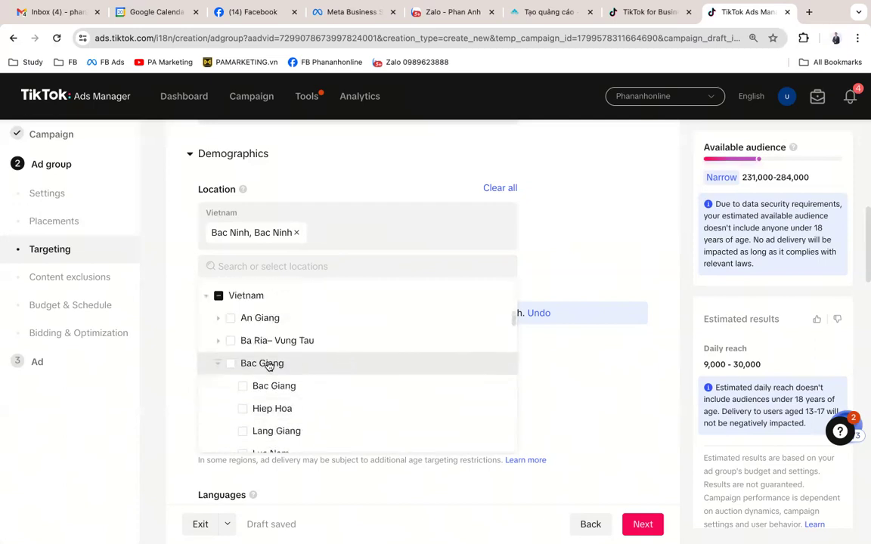
pyautogui.click(231, 363)
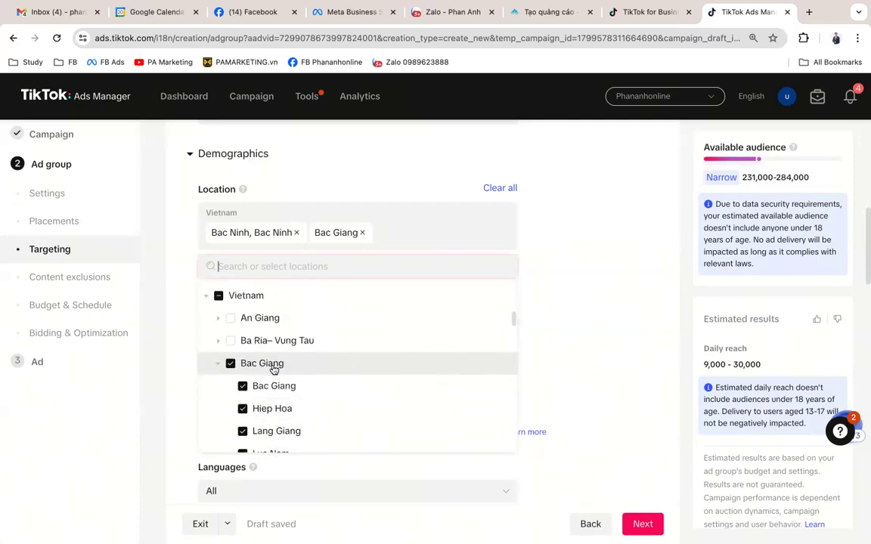
pyautogui.click(231, 363)
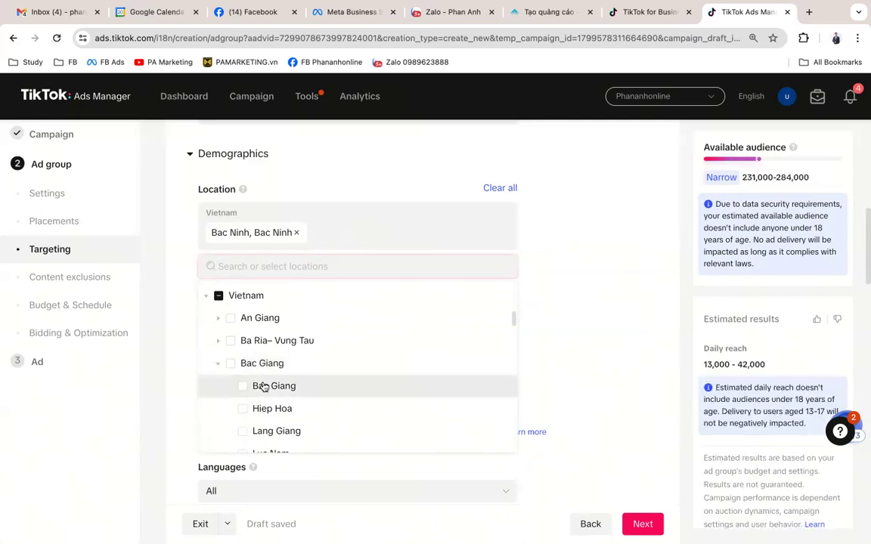
pyautogui.scroll(-1, 274, 393)
pyautogui.click(255, 359)
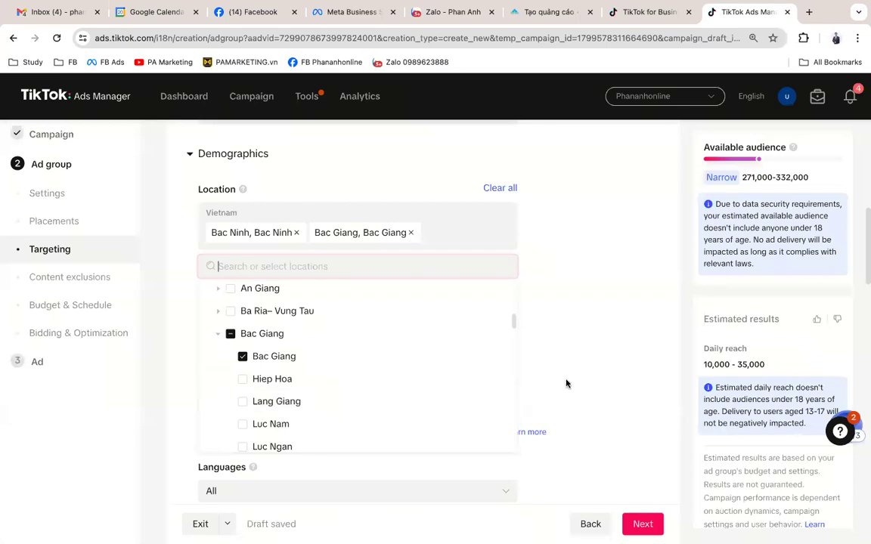
# Step: Close the location list and scroll down to the Languages setting
pyautogui.click(624, 356)
pyautogui.scroll(-2, 624, 356)
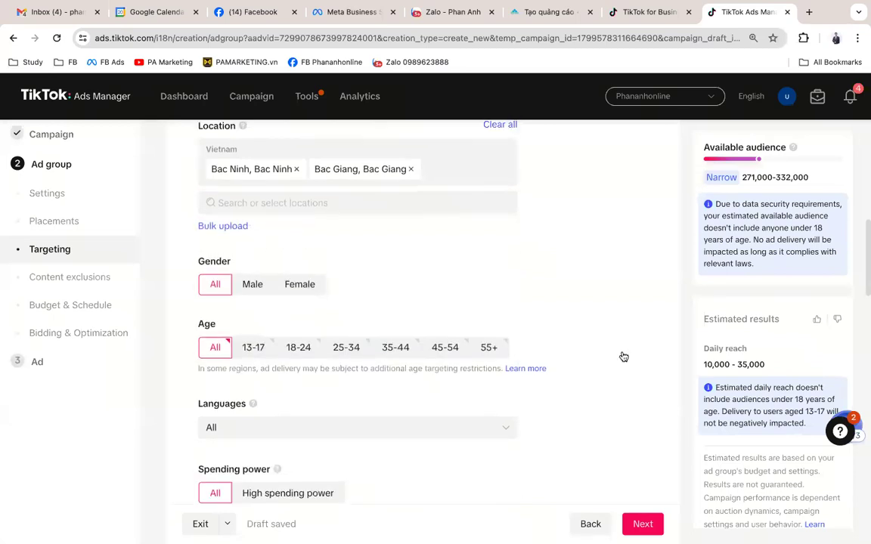
pyautogui.scroll(-1, 311, 272)
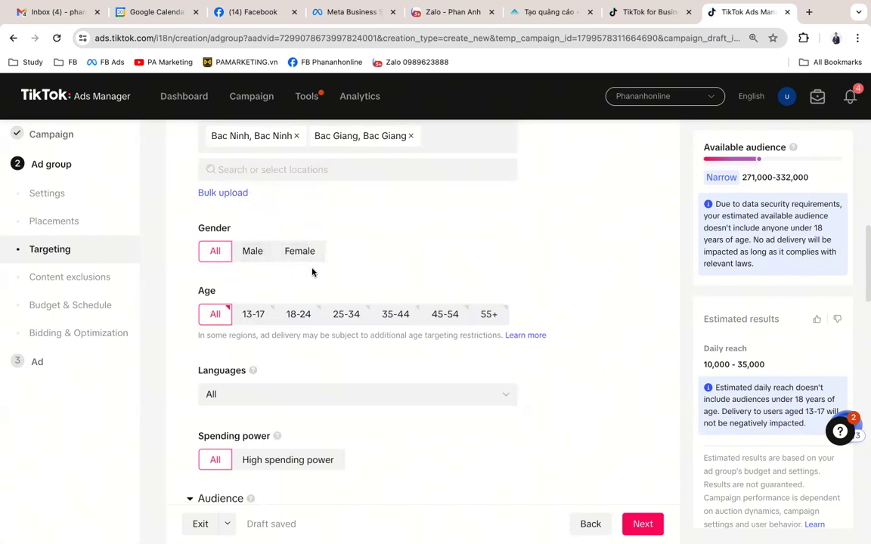
pyautogui.scroll(-2, 312, 272)
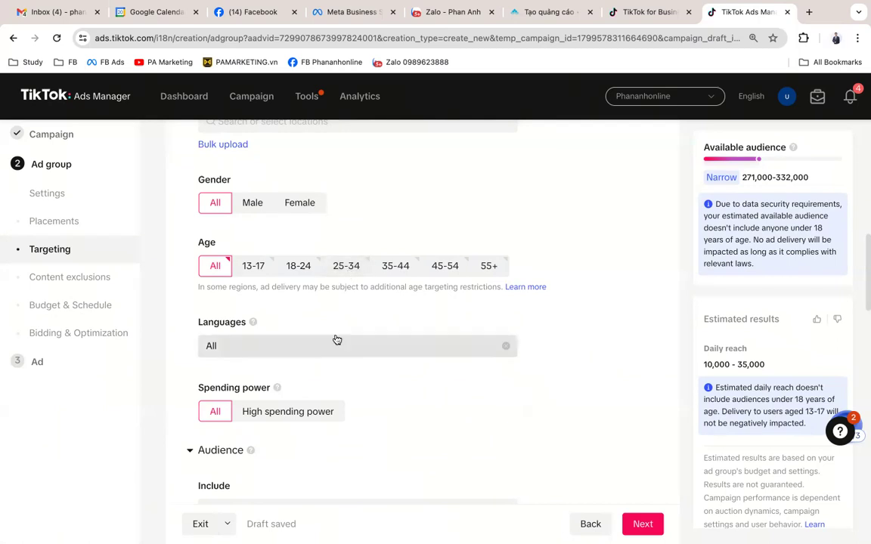
pyautogui.scroll(-2, 334, 340)
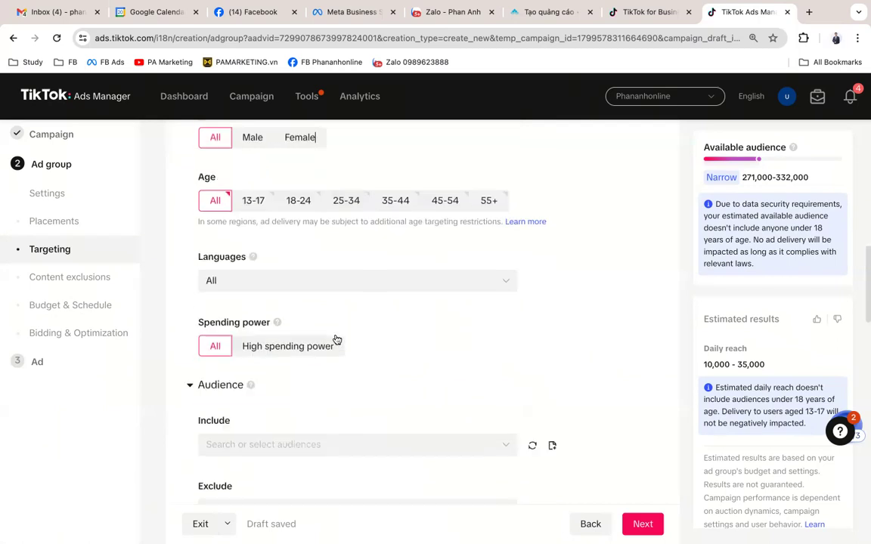
# Step: Target Vietnamese only by searching 'v' in the Languages list and ticking Vietnamese
pyautogui.click(387, 283)
pyautogui.scroll(-3, 387, 283)
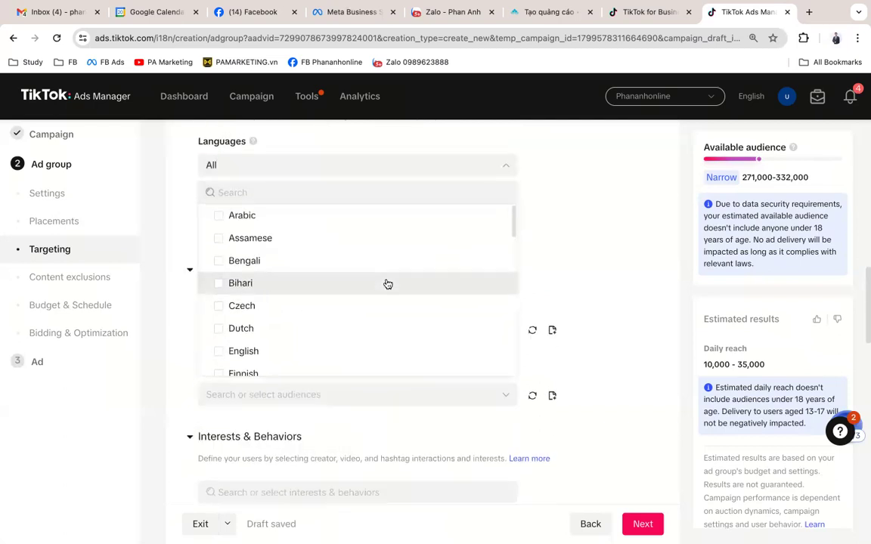
pyautogui.scroll(3, 371, 281)
pyautogui.write('t')
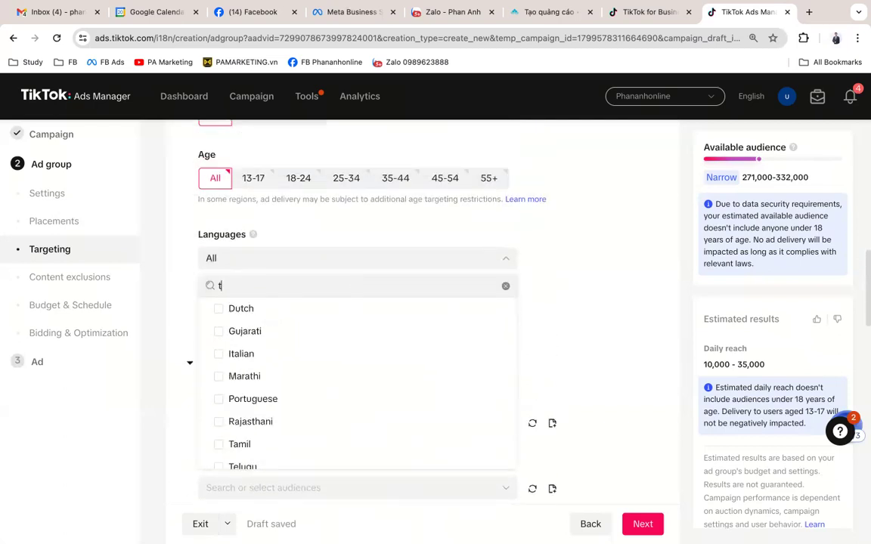
pyautogui.write('iếng việt')
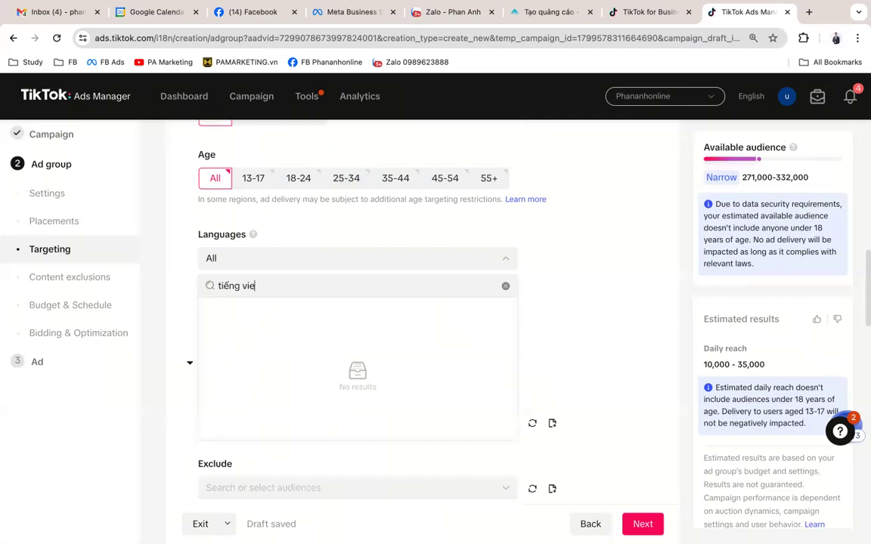
pyautogui.press('BackSpace')
pyautogui.press('BackSpace')
pyautogui.press('BackSpace')
pyautogui.press('BackSpace')
pyautogui.press('BackSpace')
pyautogui.press('BackSpace')
pyautogui.press('BackSpace')
pyautogui.press('BackSpace')
pyautogui.press('BackSpace')
pyautogui.press('BackSpace')
pyautogui.write('v')
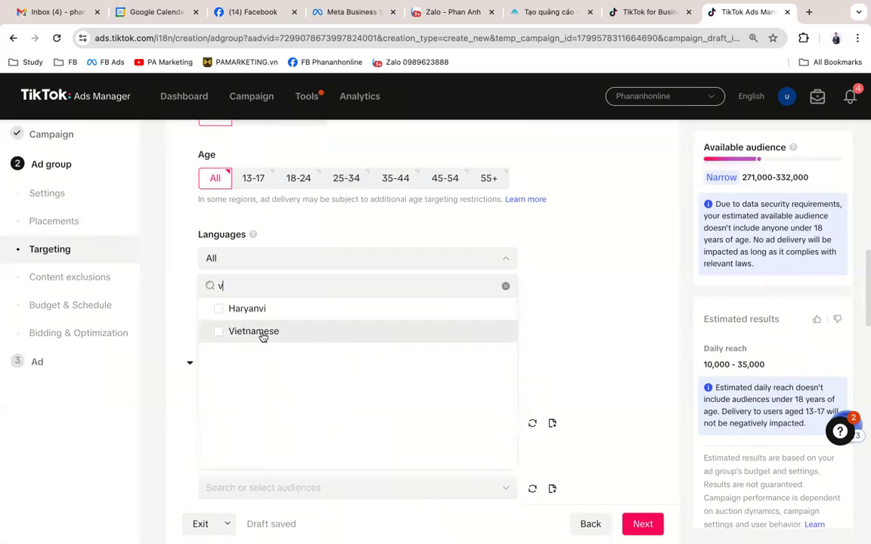
pyautogui.click(260, 331)
pyautogui.click(628, 305)
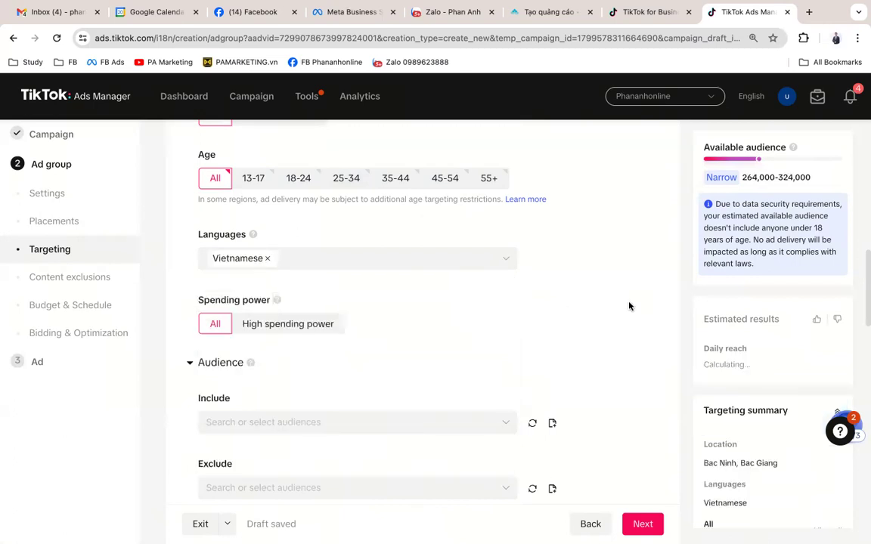
pyautogui.scroll(-2, 628, 305)
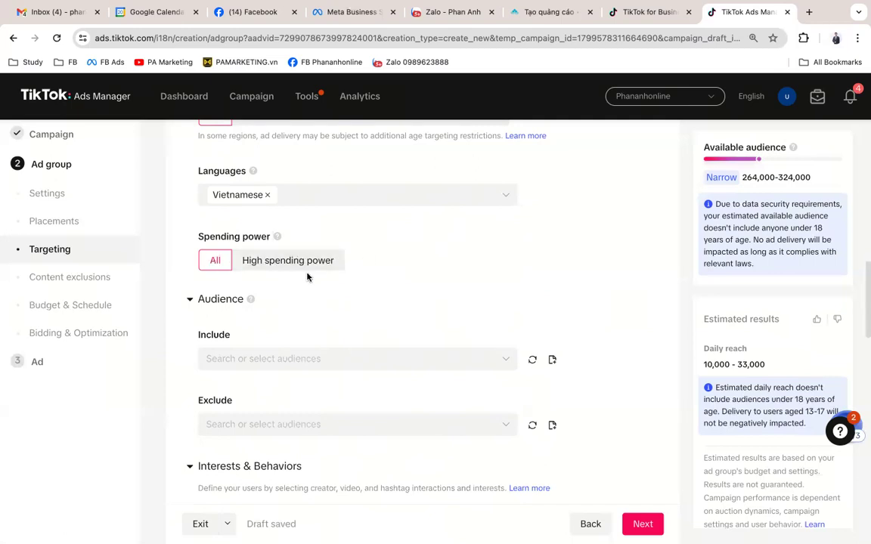
pyautogui.scroll(-1, 306, 272)
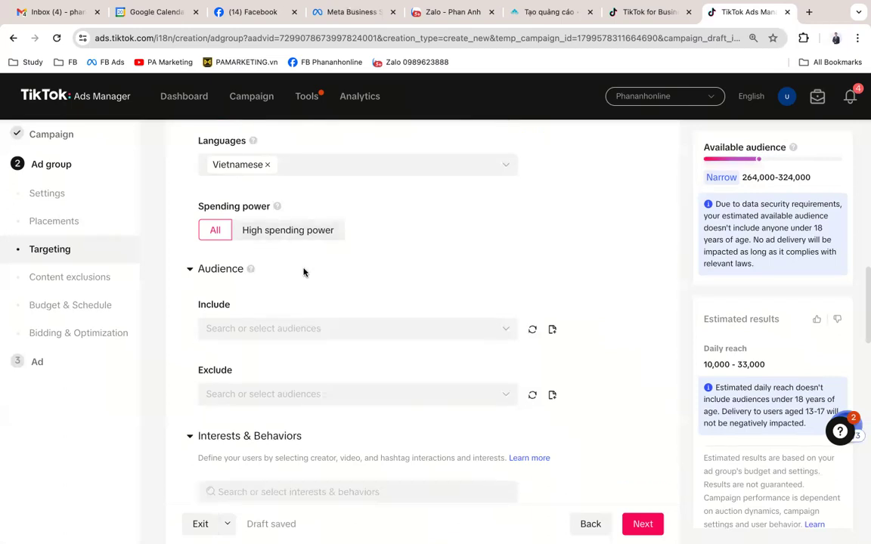
pyautogui.click(215, 269)
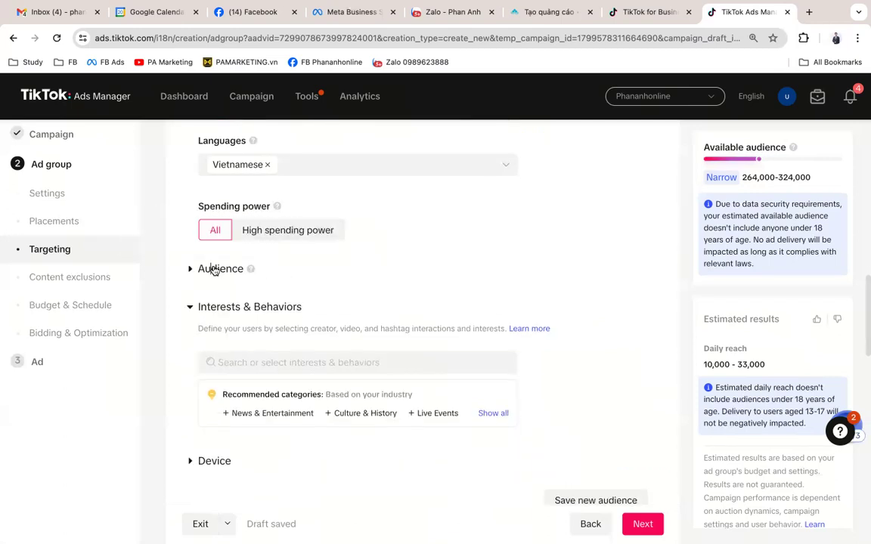
pyautogui.scroll(-1, 334, 318)
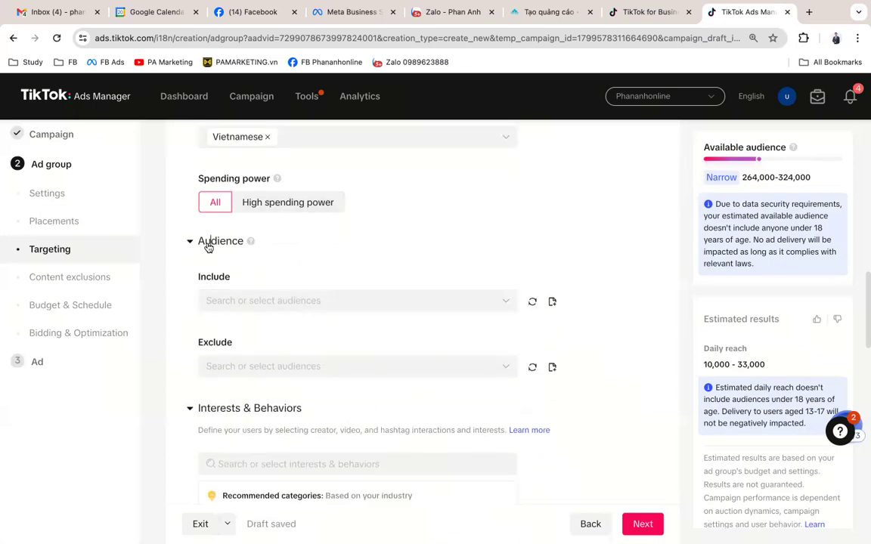
pyautogui.moveTo(240, 246)
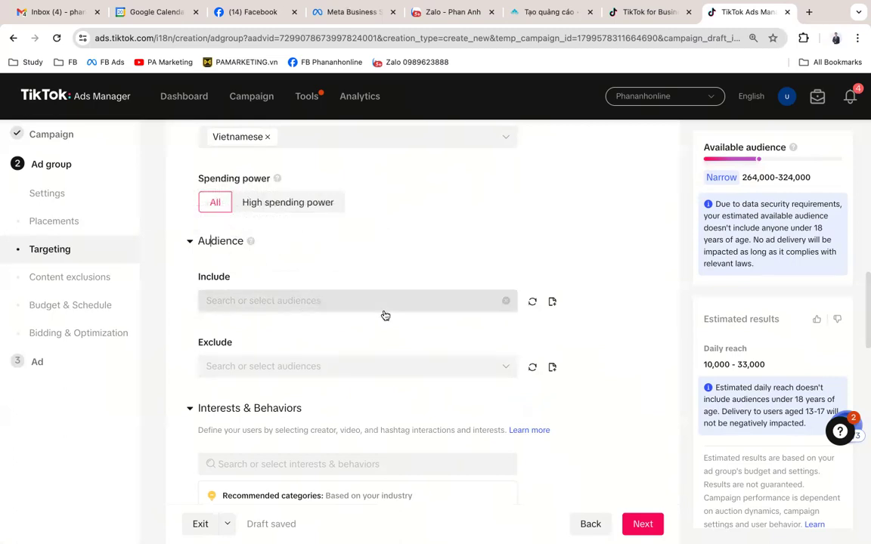
pyautogui.scroll(-2, 384, 314)
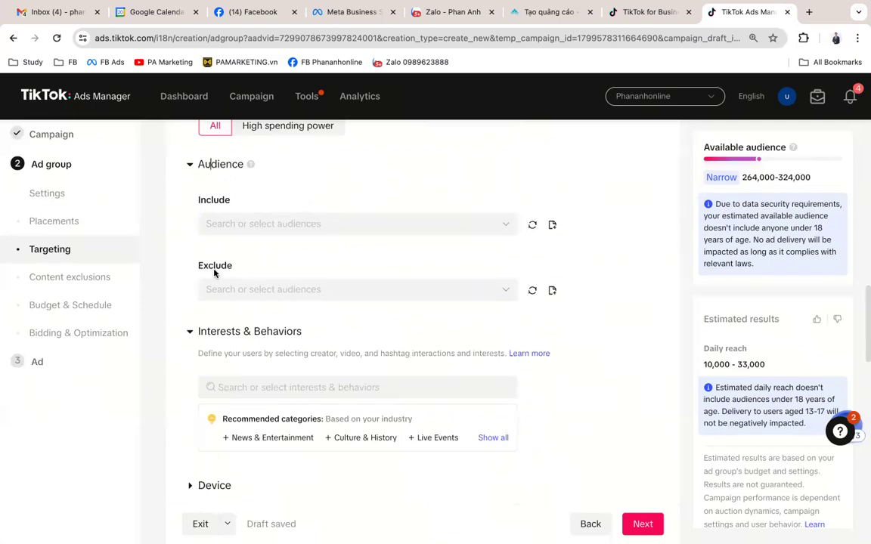
pyautogui.click(491, 225)
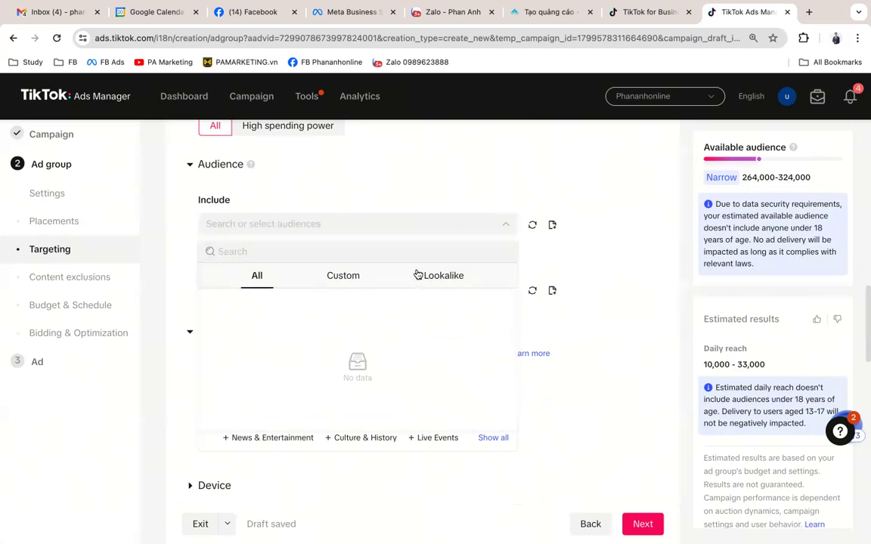
pyautogui.click(341, 279)
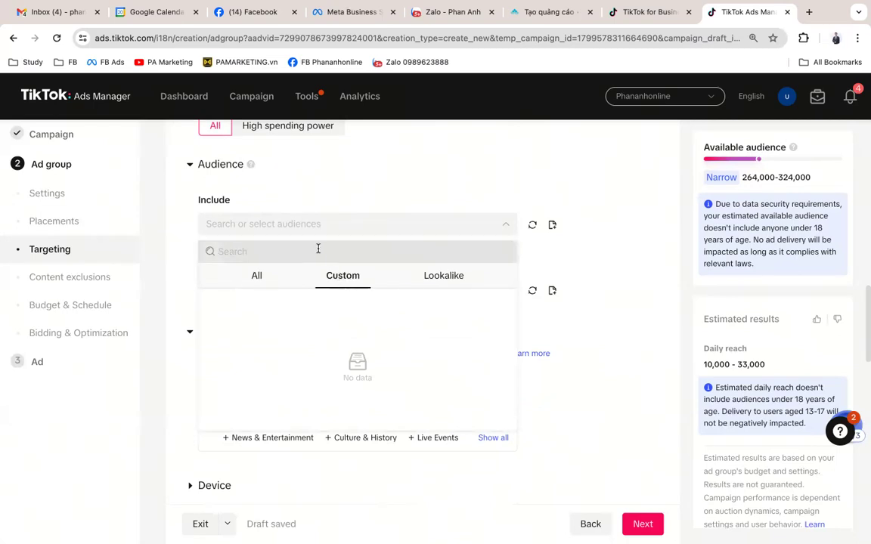
pyautogui.click(635, 307)
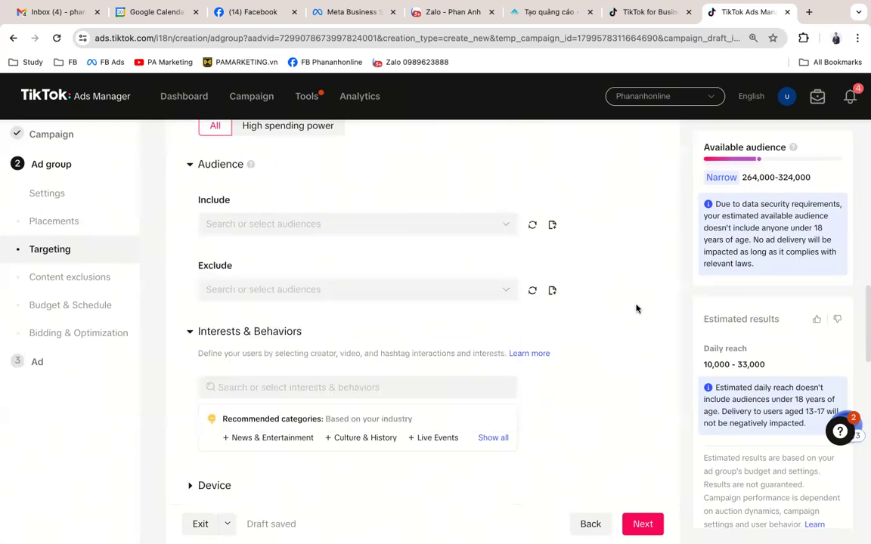
pyautogui.scroll(-1, 636, 309)
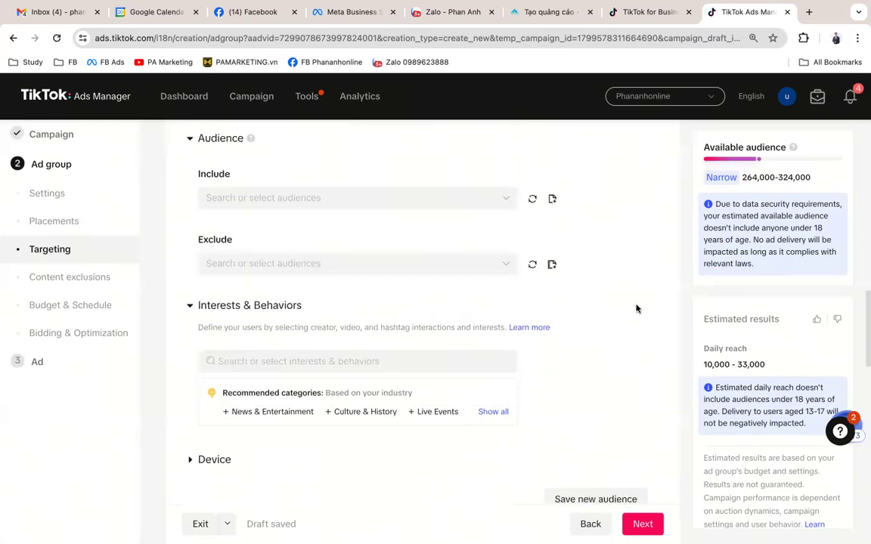
# Step: Start a Custom Audience from Create Audience and choose Customer File to view its form
pyautogui.click(554, 200)
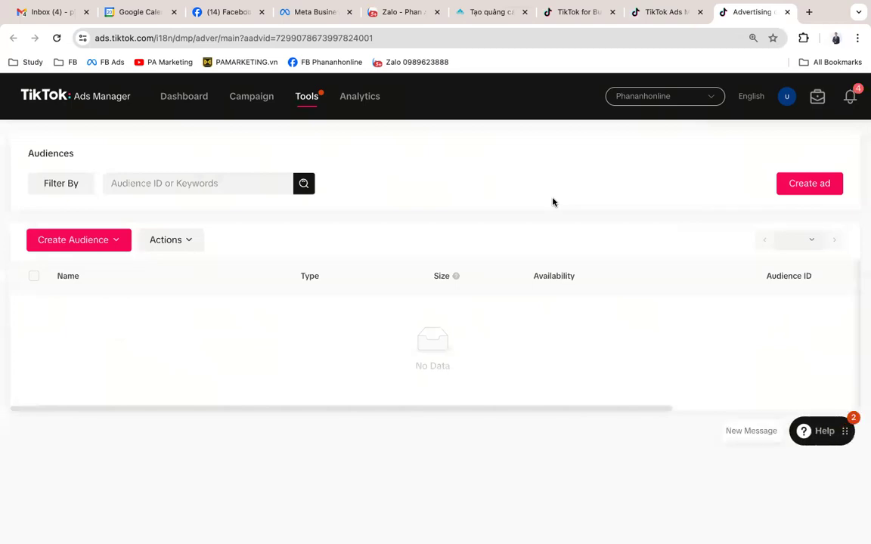
pyautogui.click(119, 239)
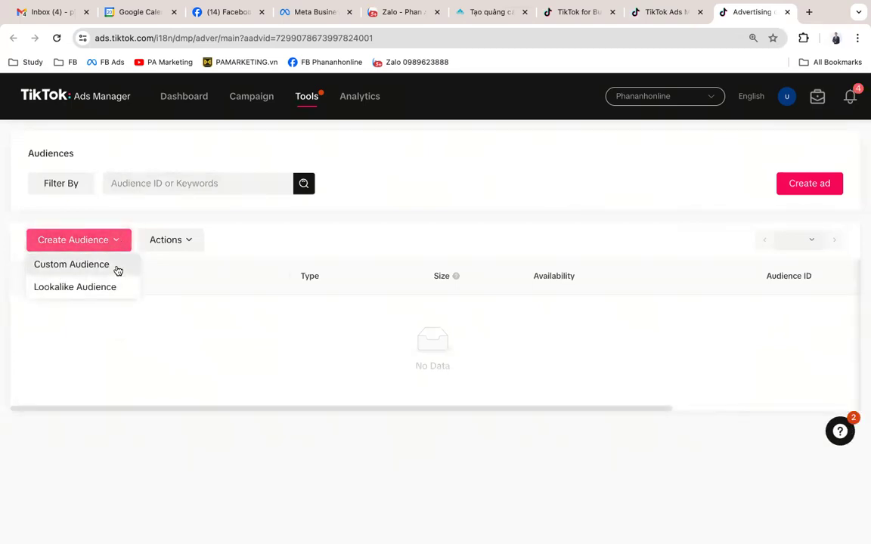
pyautogui.click(117, 269)
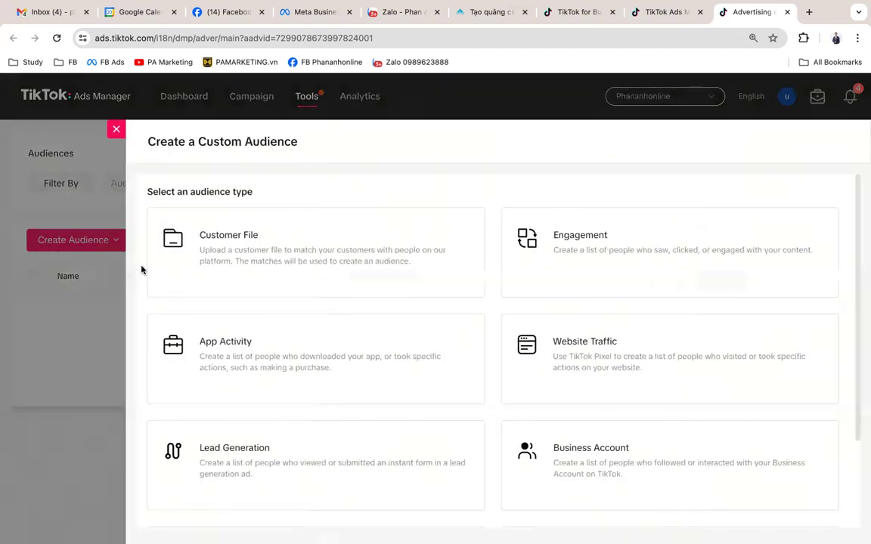
pyautogui.scroll(-1, 412, 290)
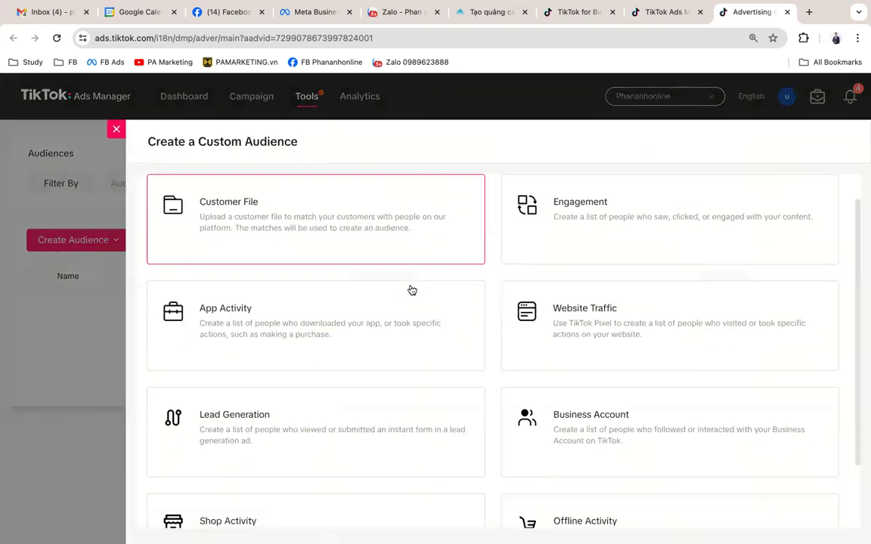
pyautogui.scroll(1, 412, 290)
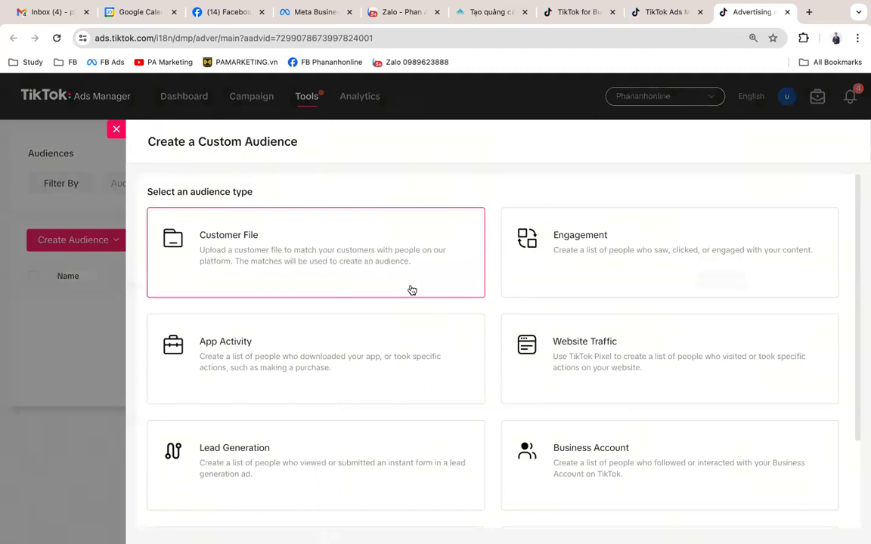
pyautogui.click(412, 290)
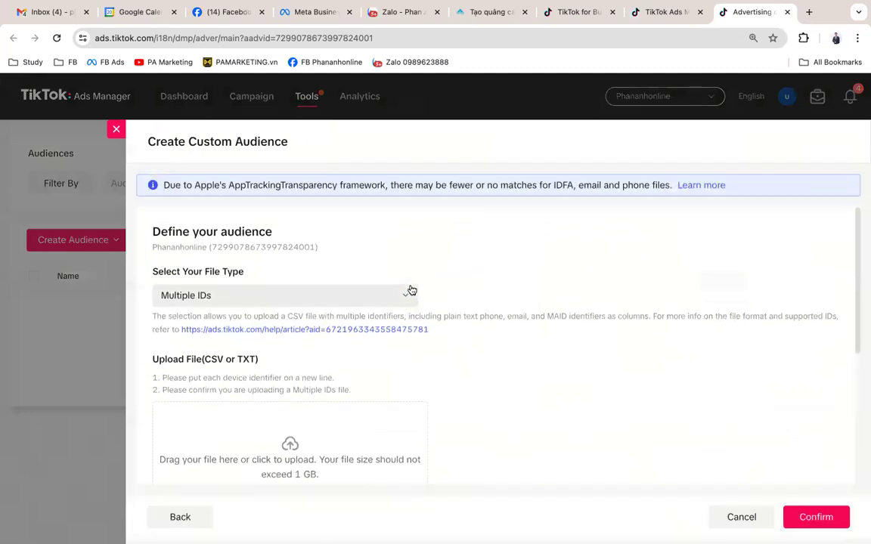
pyautogui.scroll(-3, 412, 290)
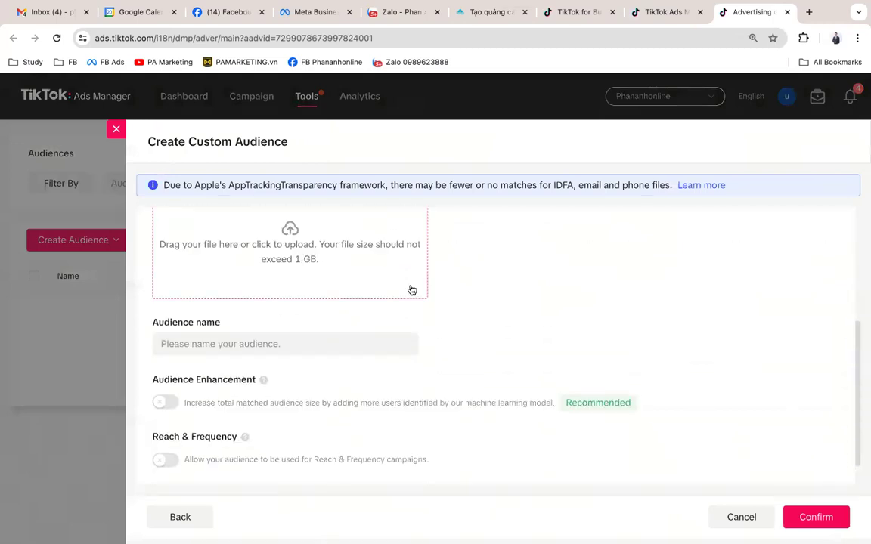
pyautogui.rightClick(412, 290)
pyautogui.click(659, 13)
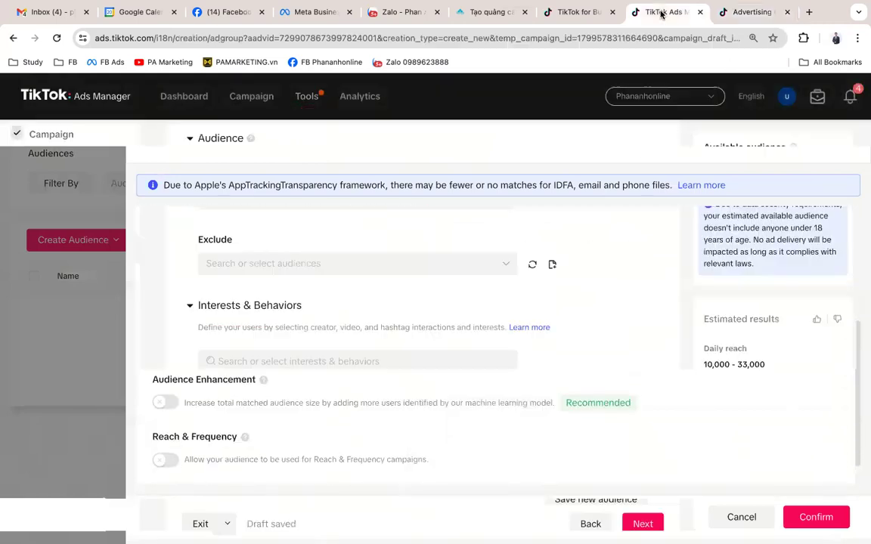
pyautogui.scroll(-1, 436, 316)
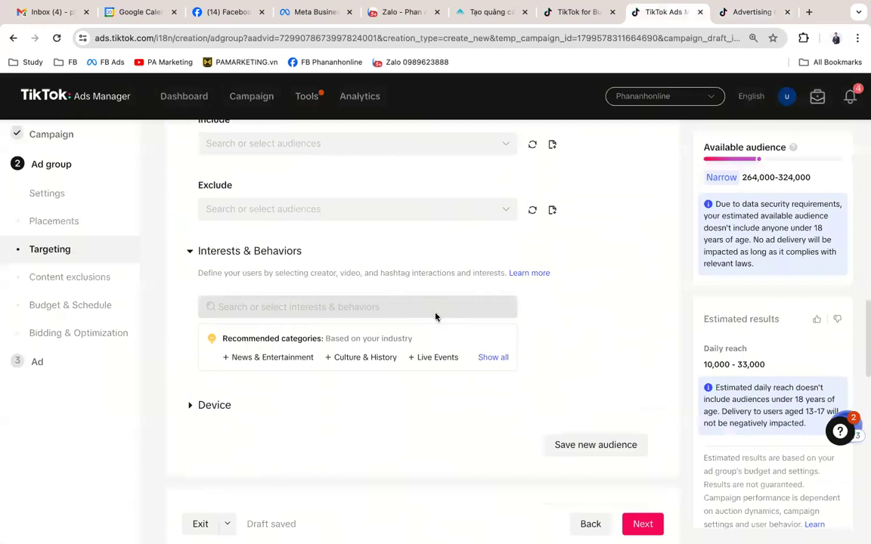
pyautogui.scroll(3, 392, 309)
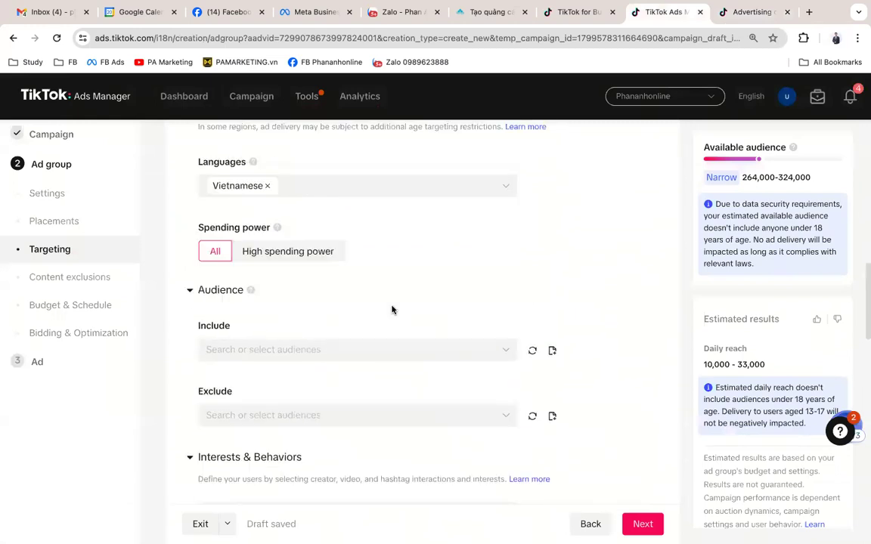
pyautogui.scroll(-2, 391, 310)
pyautogui.scroll(-1, 393, 310)
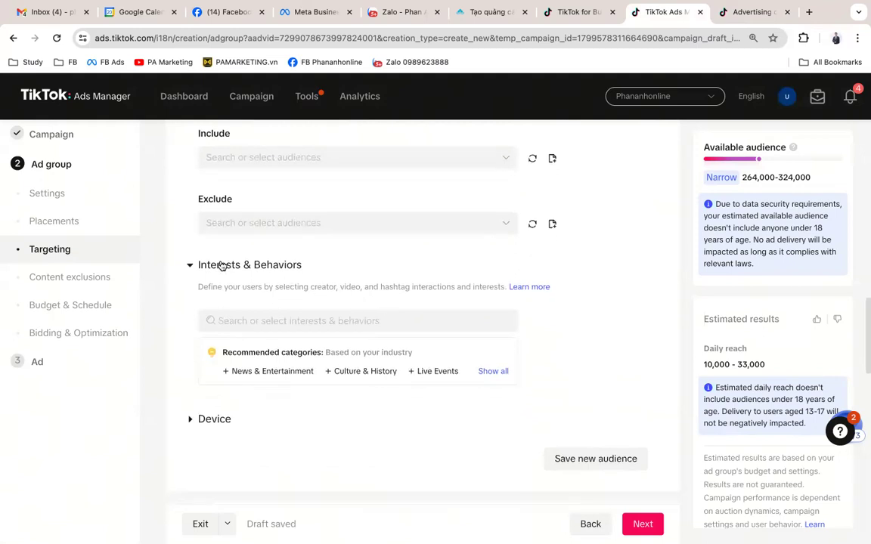
pyautogui.click(301, 266)
pyautogui.click(302, 266)
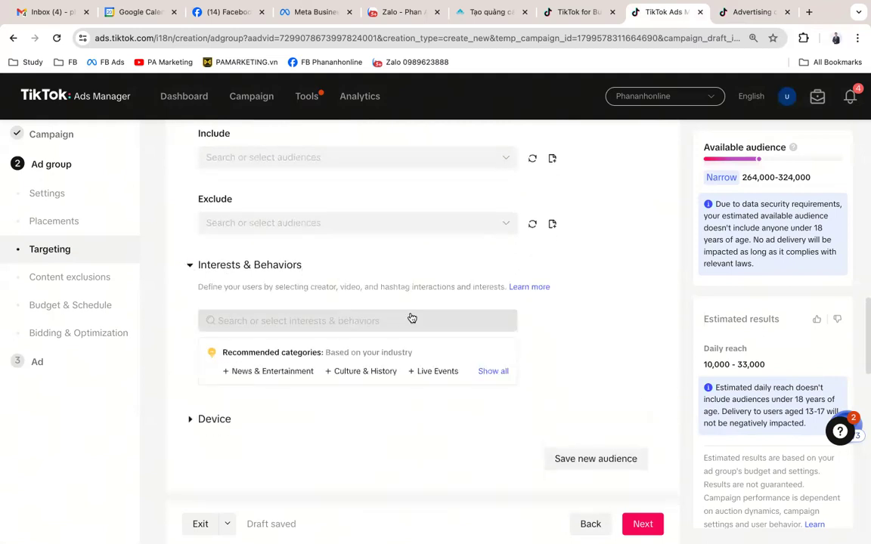
pyautogui.scroll(-1, 410, 317)
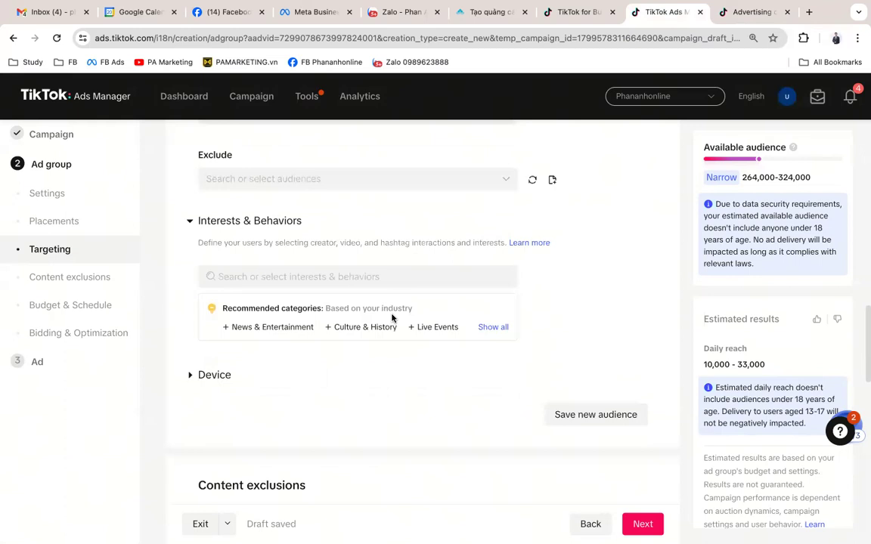
# Step: Browse the interest categories, expanding Appliances' subcategories, then close the list
pyautogui.click(370, 282)
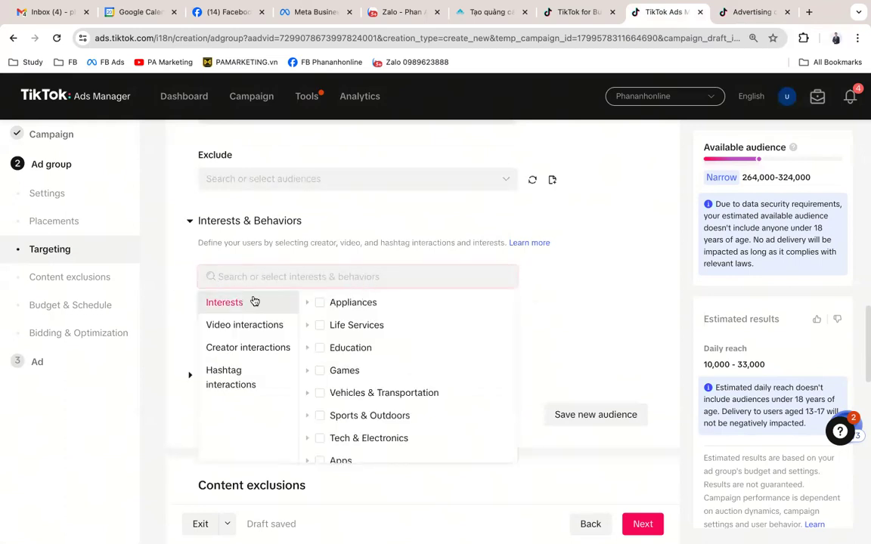
pyautogui.scroll(1, 397, 330)
pyautogui.scroll(-1, 399, 331)
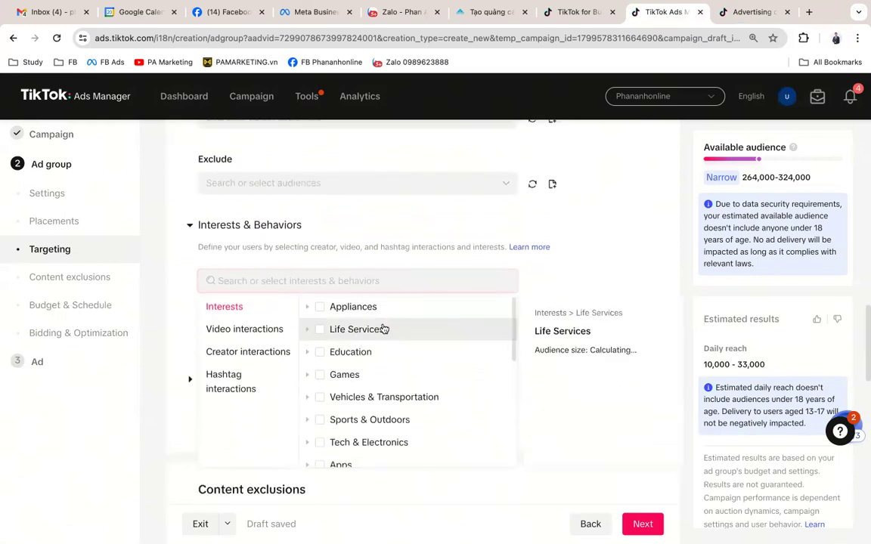
pyautogui.moveTo(359, 321)
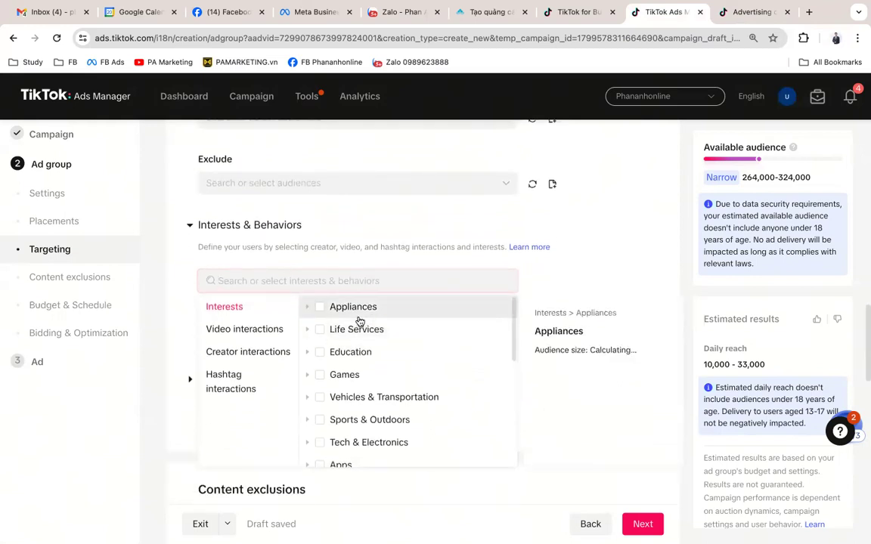
pyautogui.click(307, 307)
pyautogui.scroll(-2, 378, 378)
pyautogui.scroll(-1, 379, 385)
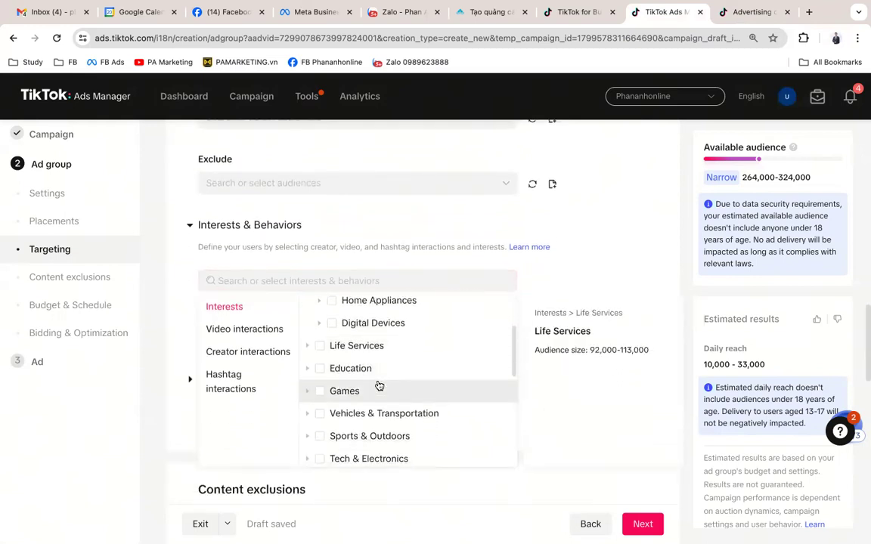
pyautogui.scroll(-2, 431, 380)
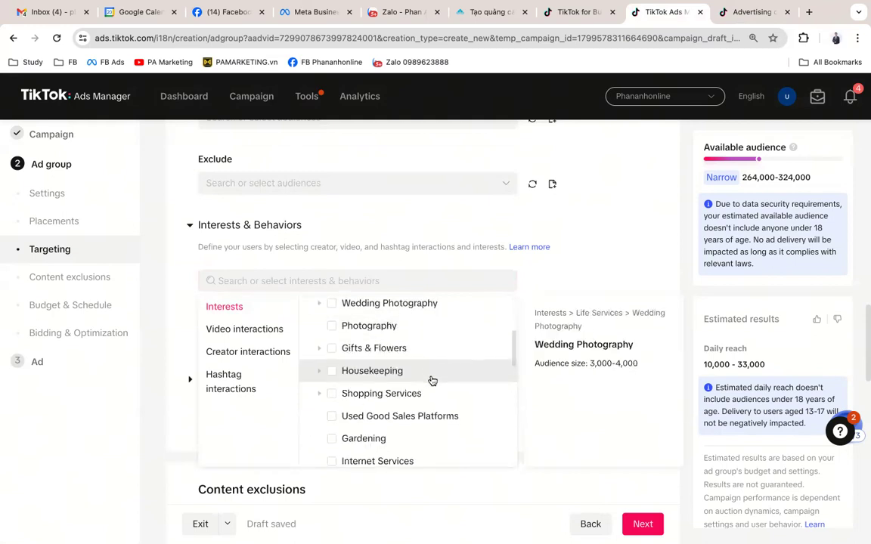
pyautogui.scroll(1, 432, 380)
pyautogui.scroll(-1, 431, 381)
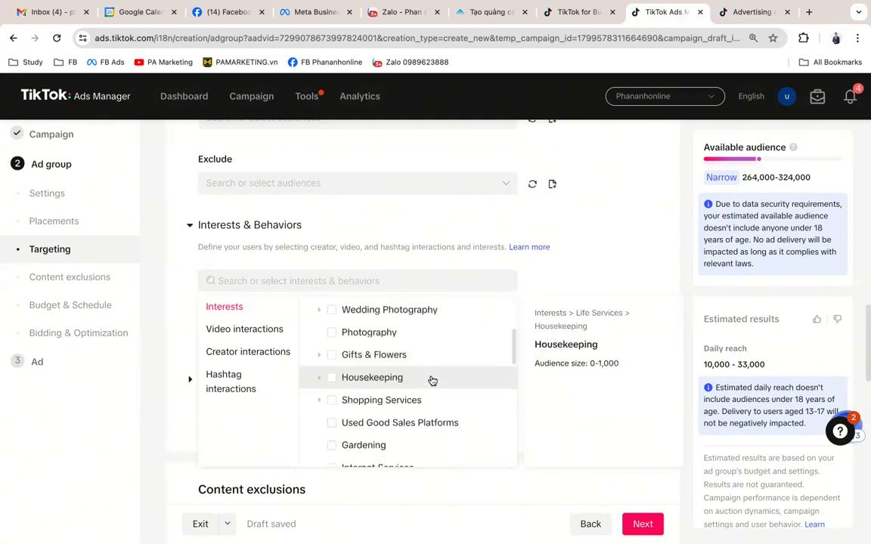
pyautogui.scroll(-1, 432, 380)
pyautogui.scroll(-1, 432, 380)
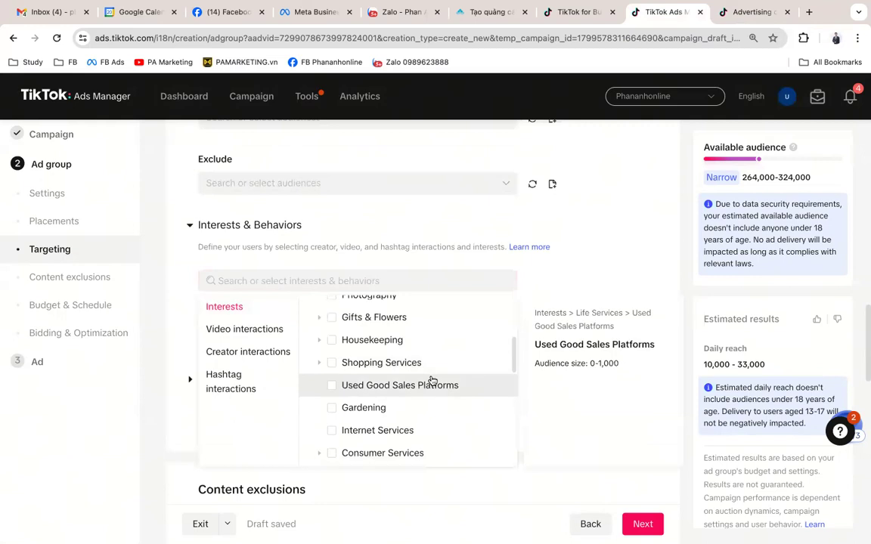
pyautogui.scroll(-4, 431, 380)
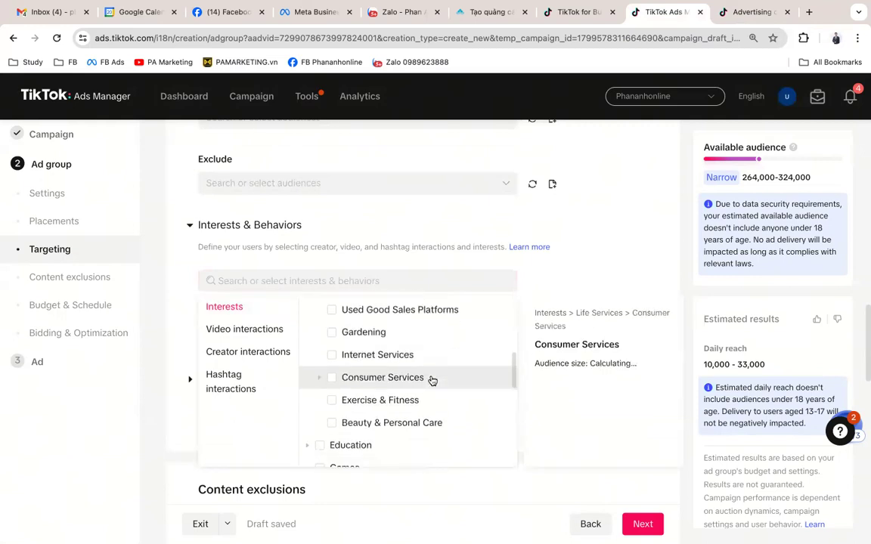
pyautogui.scroll(-1, 431, 380)
pyautogui.scroll(-6, 432, 380)
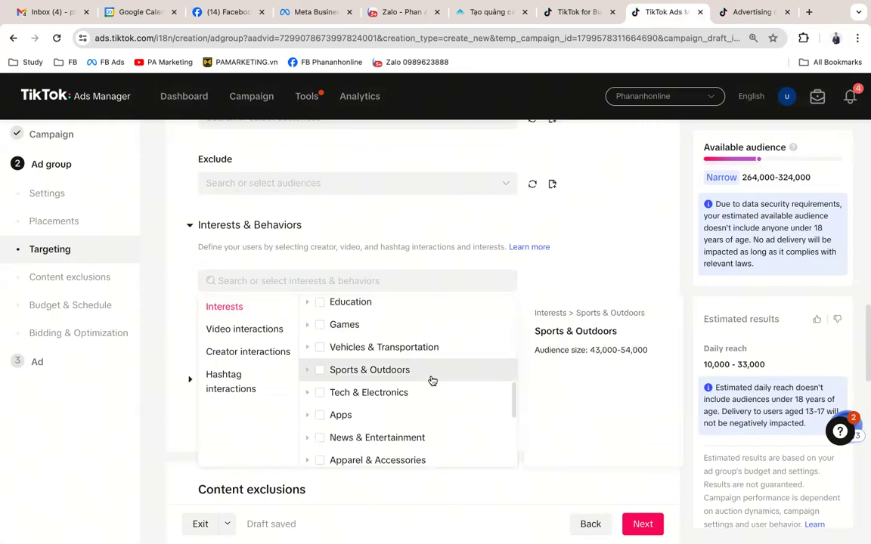
pyautogui.scroll(-3, 432, 380)
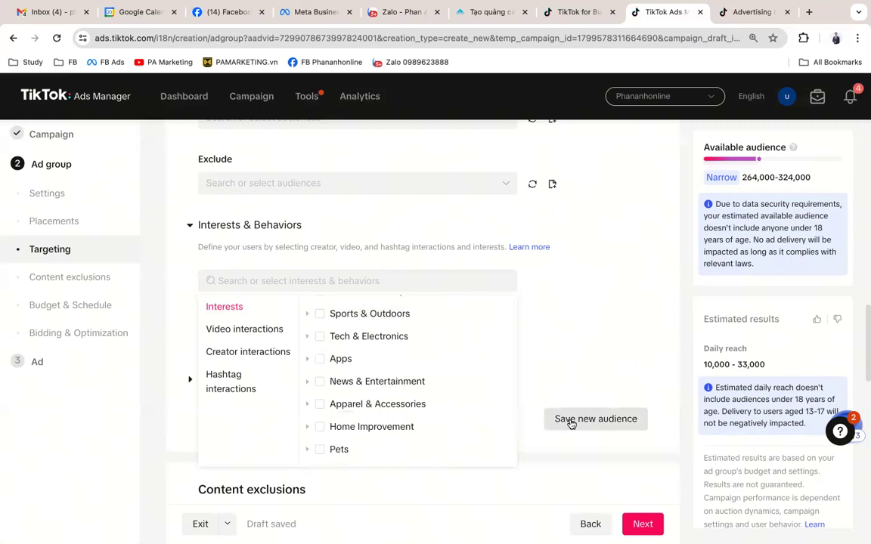
pyautogui.click(542, 323)
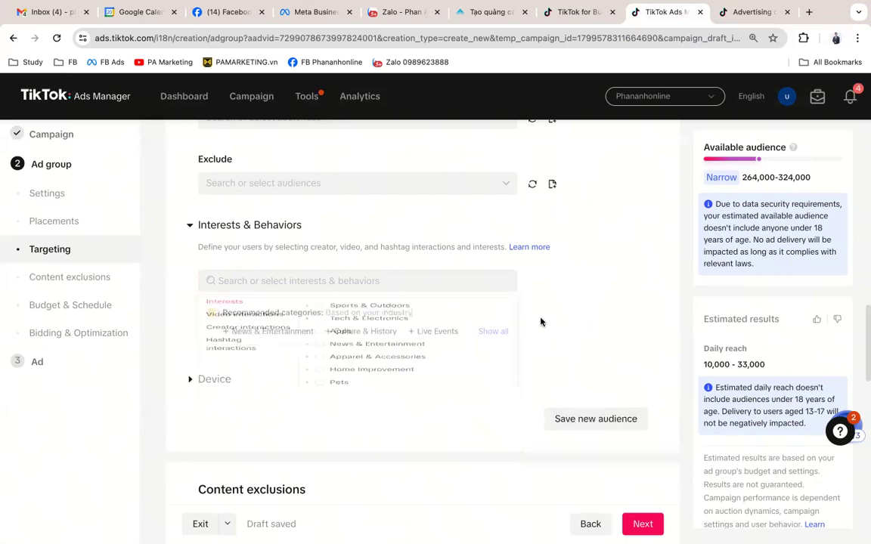
# Step: Reopen the interest list without adding any, then scroll down to Content exclusions
pyautogui.click(277, 285)
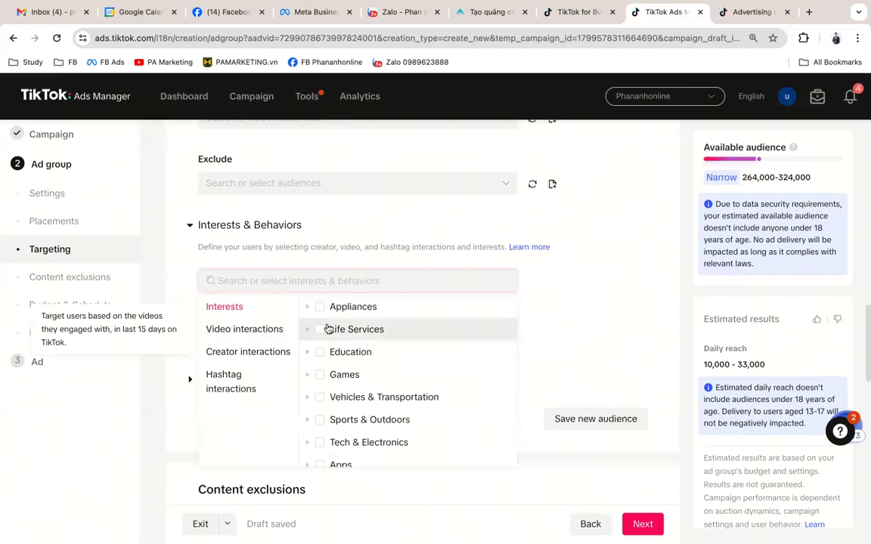
pyautogui.scroll(-2, 404, 342)
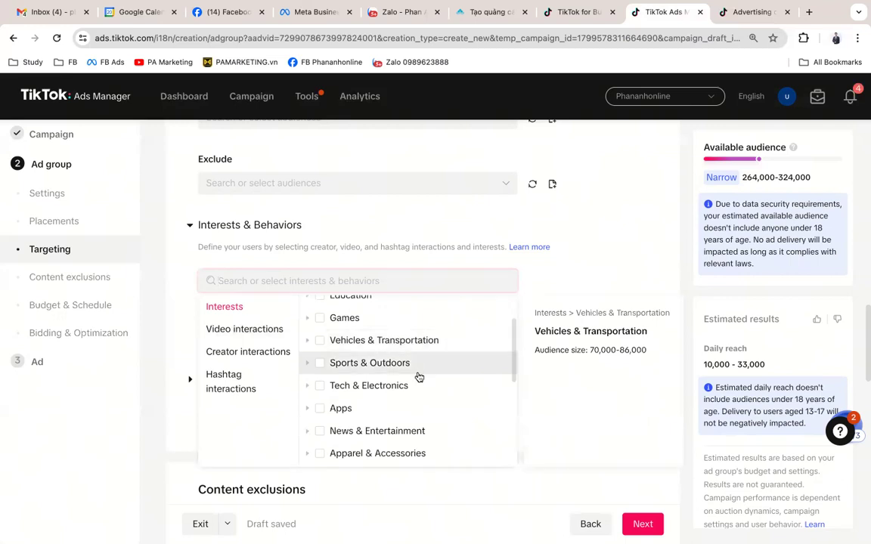
pyautogui.scroll(-1, 416, 376)
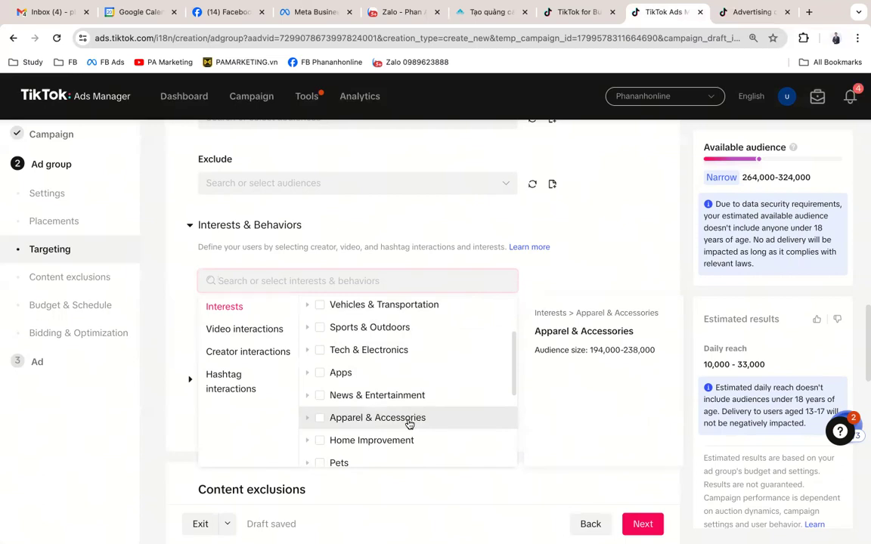
pyautogui.scroll(1, 408, 421)
pyautogui.scroll(-1, 408, 422)
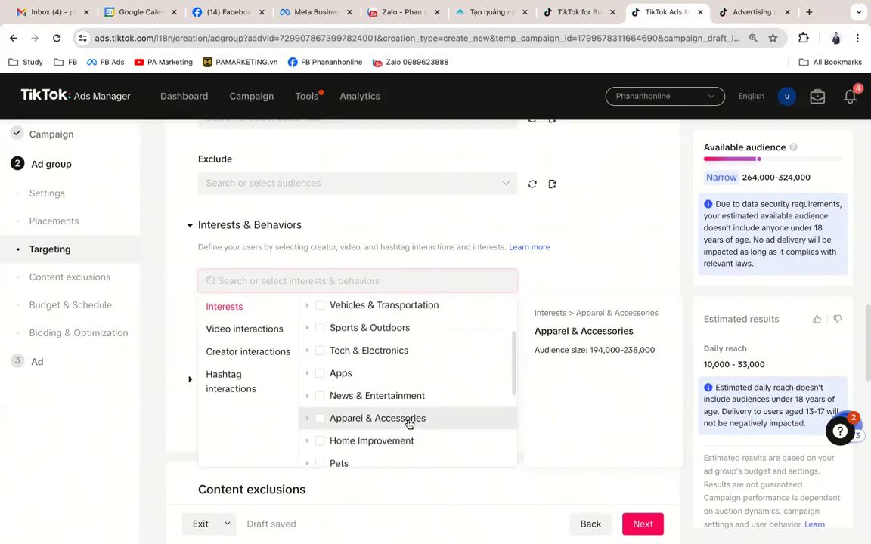
pyautogui.scroll(-3, 409, 422)
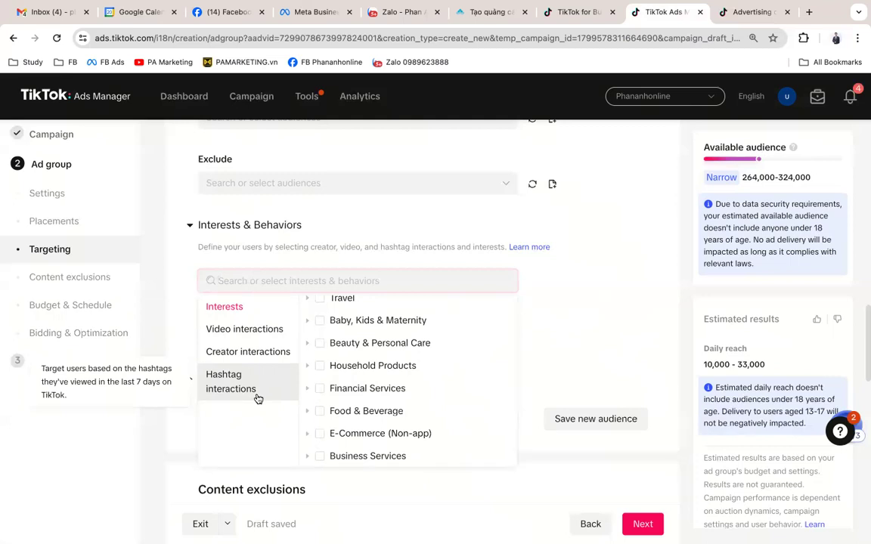
pyautogui.scroll(-5, 258, 398)
pyautogui.scroll(-4, 253, 377)
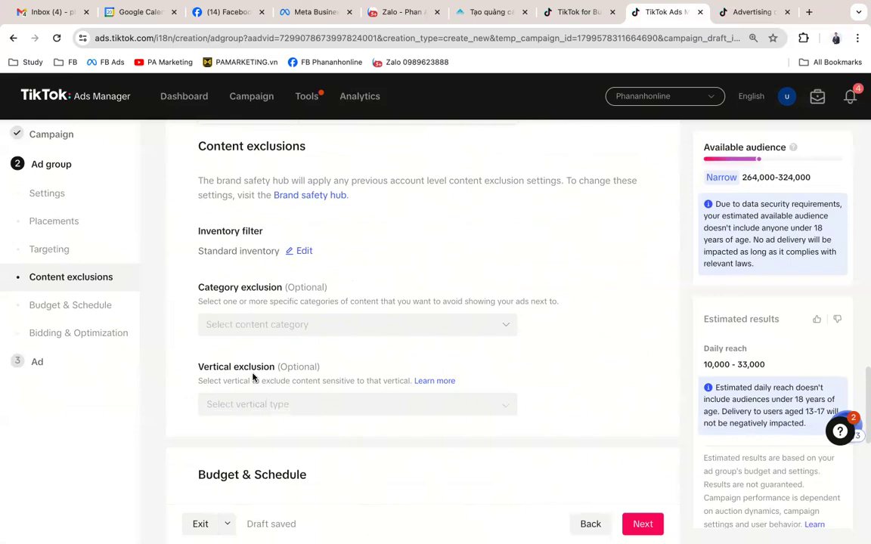
# Step: Look over Combat sports, Gambling, Violent video games and Youth content exclusions, leaving all unchecked
pyautogui.scroll(-2, 254, 377)
pyautogui.click(460, 256)
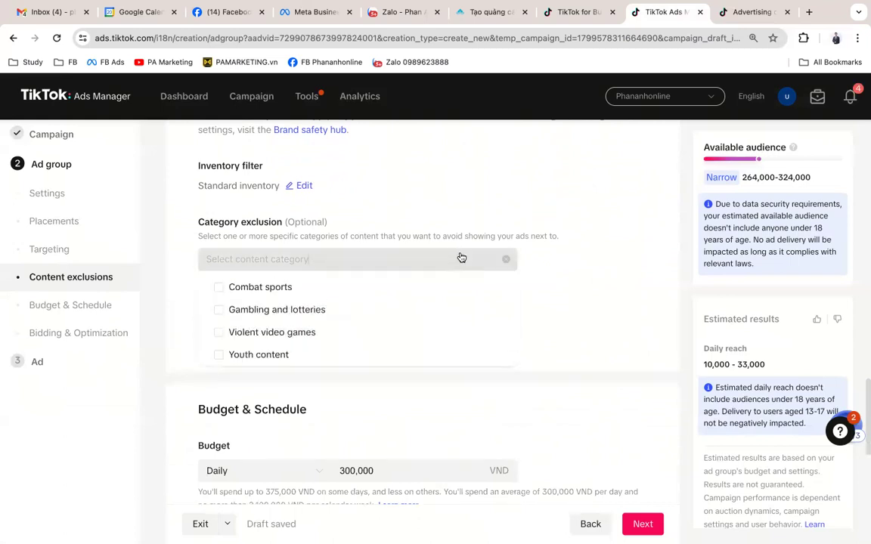
pyautogui.scroll(-1, 390, 340)
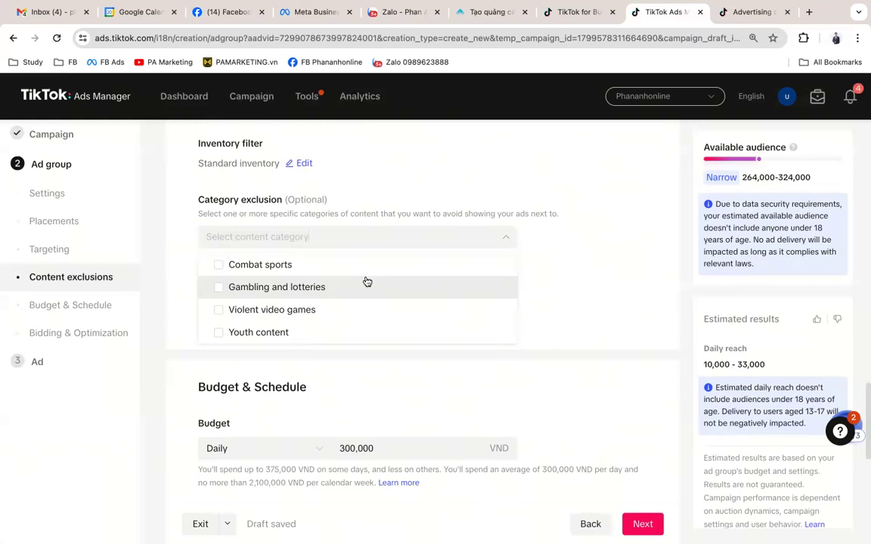
pyautogui.scroll(-2, 366, 282)
pyautogui.scroll(3, 365, 279)
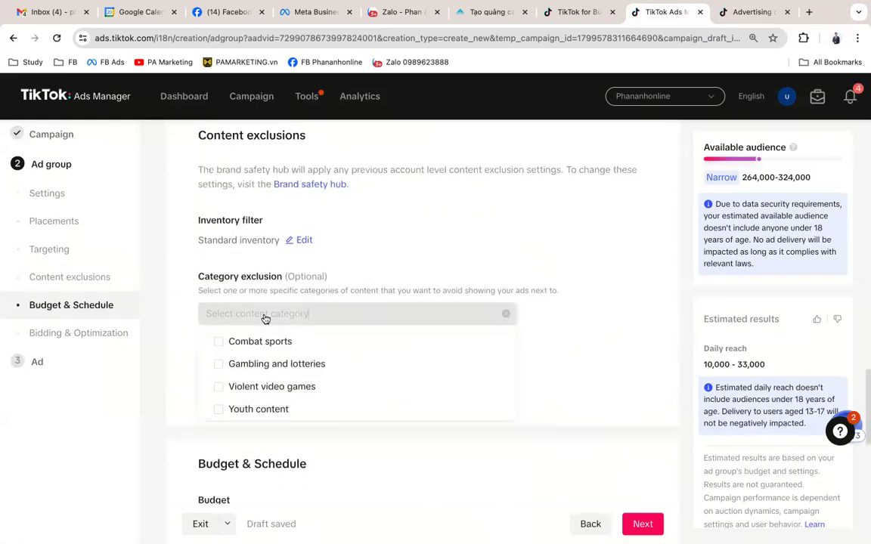
pyautogui.click(575, 220)
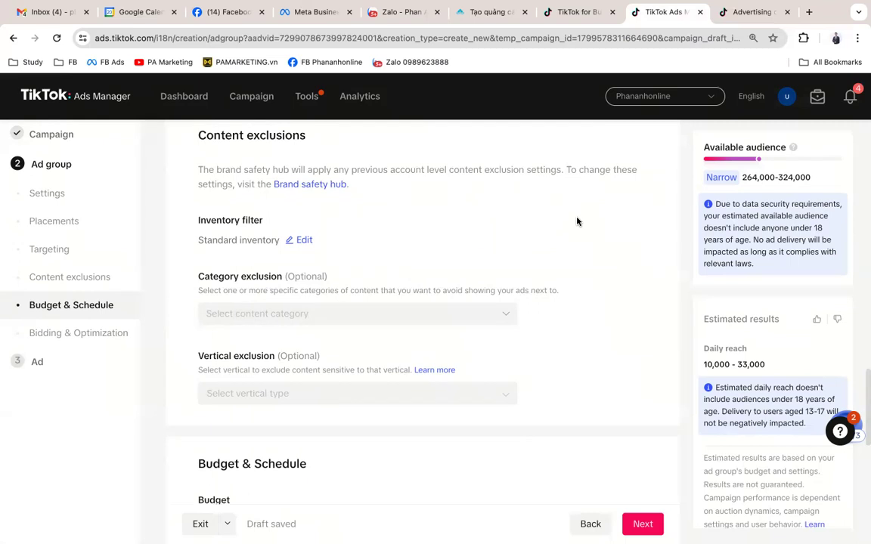
# Step: Scroll to Budget and keep the budget type on Daily after briefly trying Lifetime
pyautogui.scroll(-1, 577, 222)
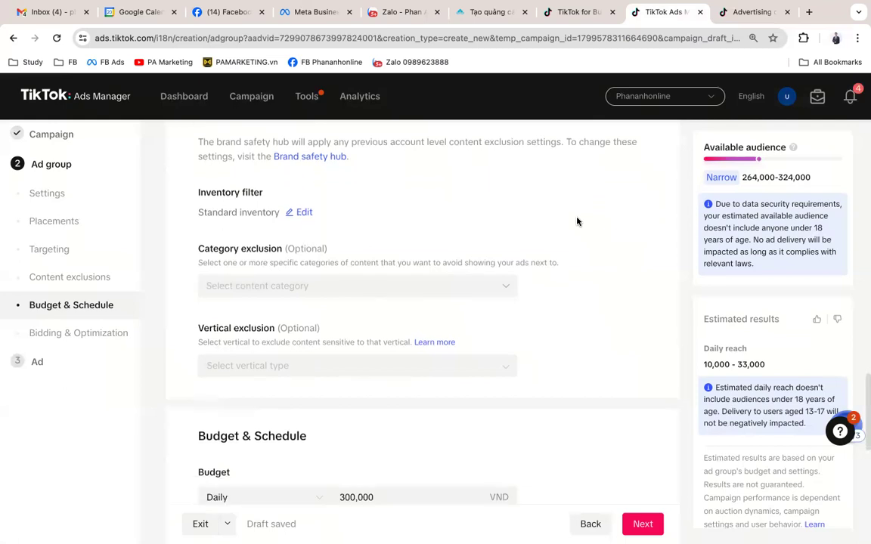
pyautogui.scroll(-2, 576, 221)
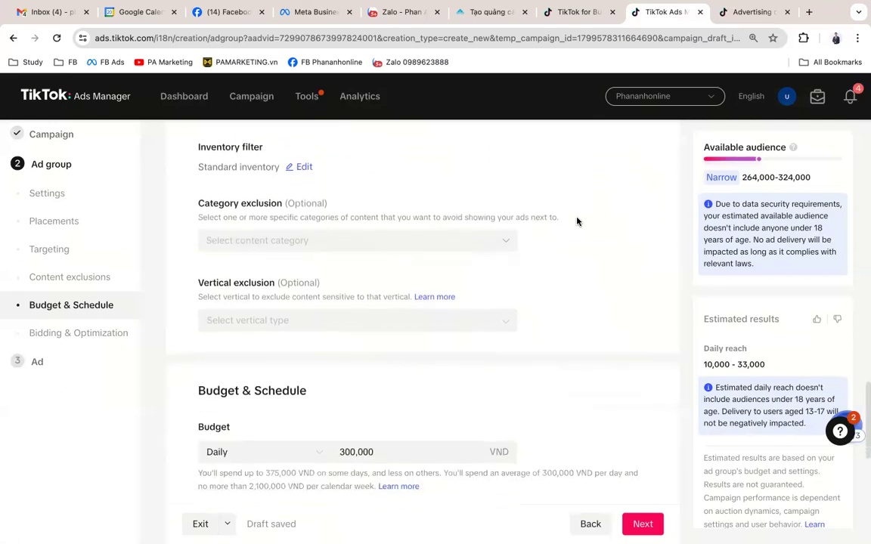
pyautogui.scroll(-5, 577, 222)
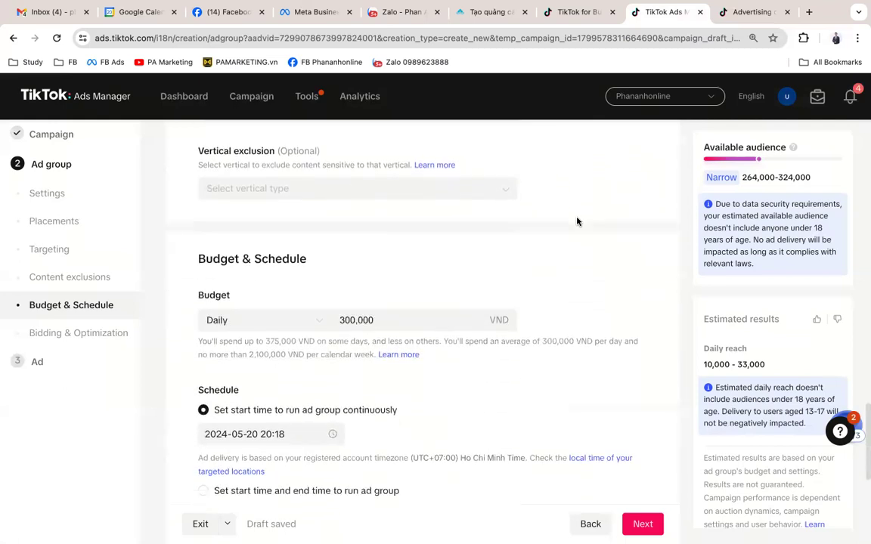
pyautogui.scroll(-1, 577, 222)
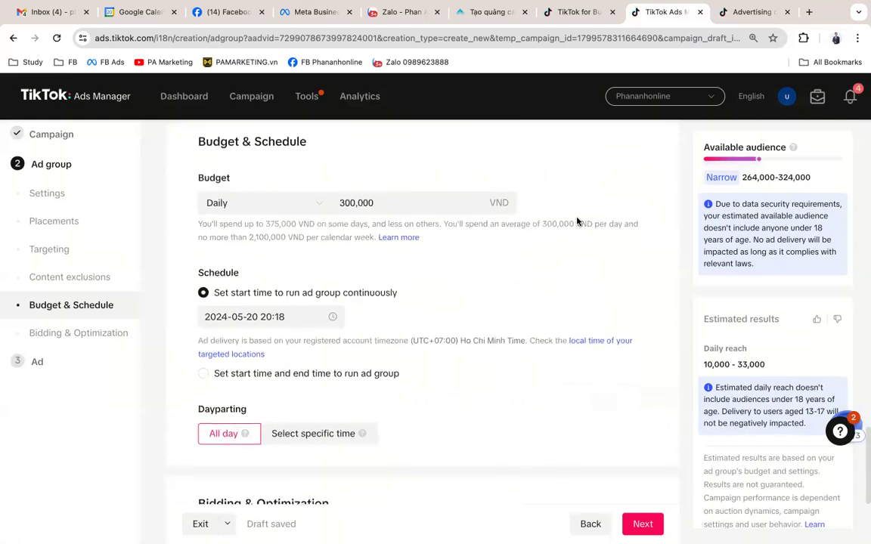
pyautogui.scroll(7, 577, 221)
pyautogui.scroll(-5, 577, 222)
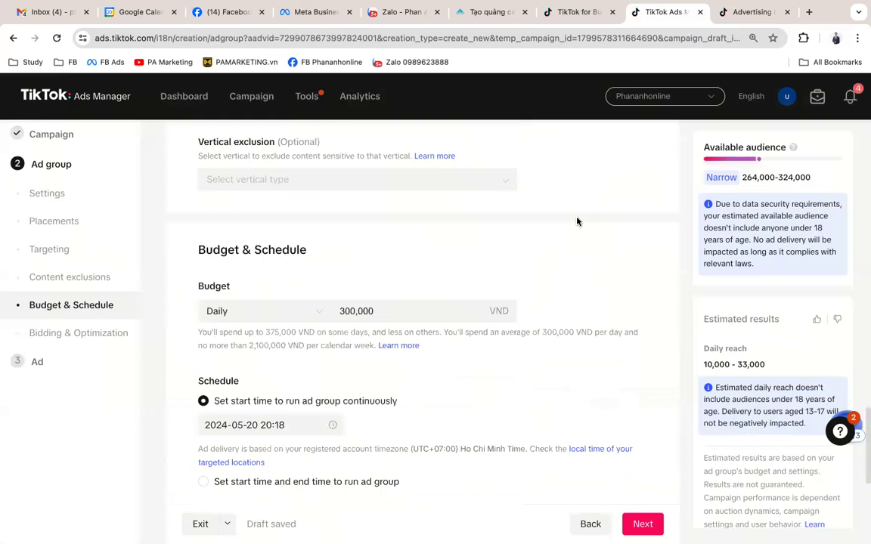
pyautogui.scroll(-1, 576, 221)
pyautogui.click(391, 264)
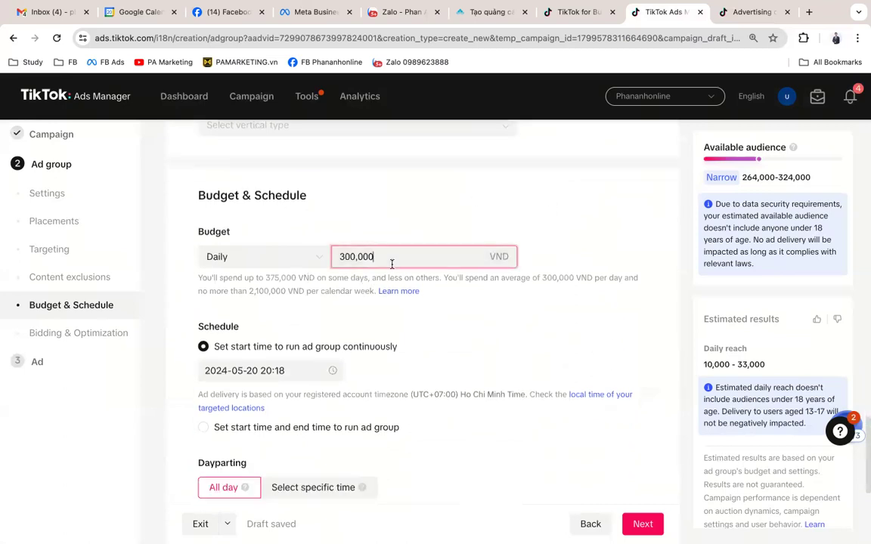
pyautogui.click(299, 258)
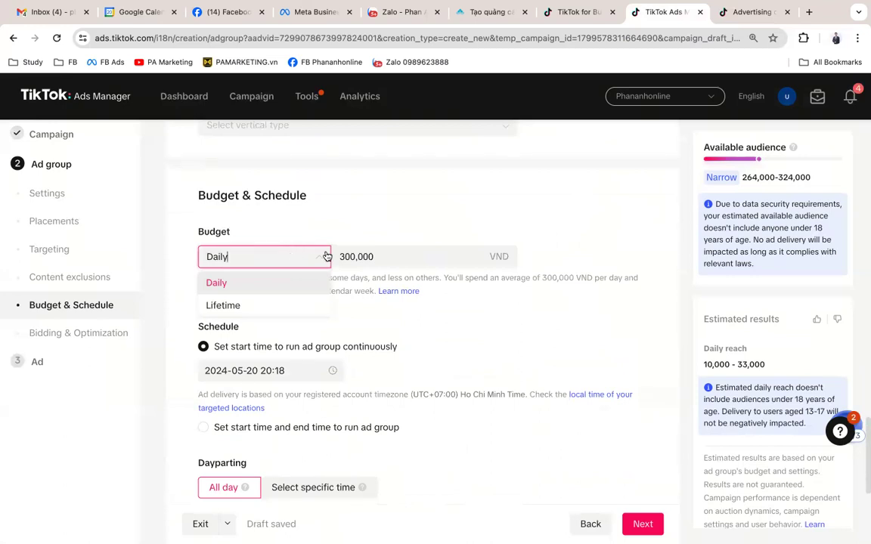
pyautogui.click(381, 258)
pyautogui.click(261, 262)
pyautogui.click(269, 286)
pyautogui.click(254, 261)
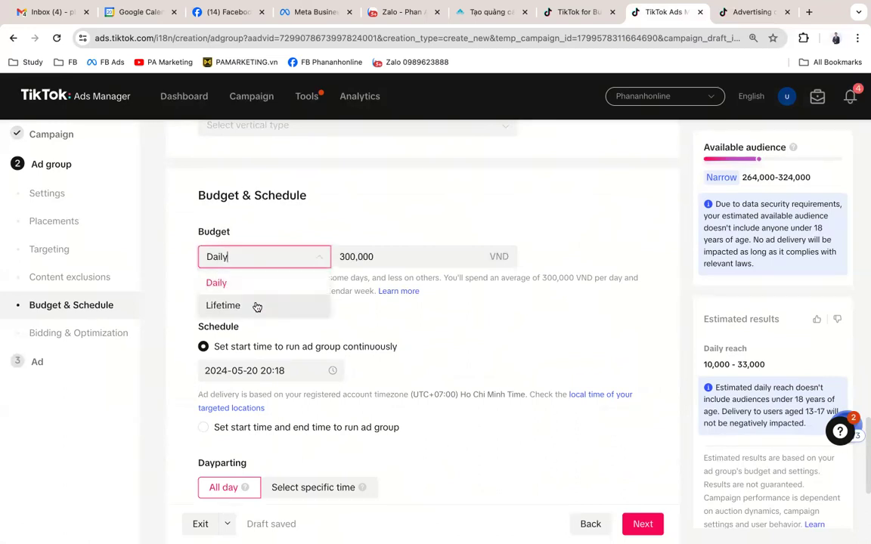
pyautogui.click(257, 307)
pyautogui.click(299, 256)
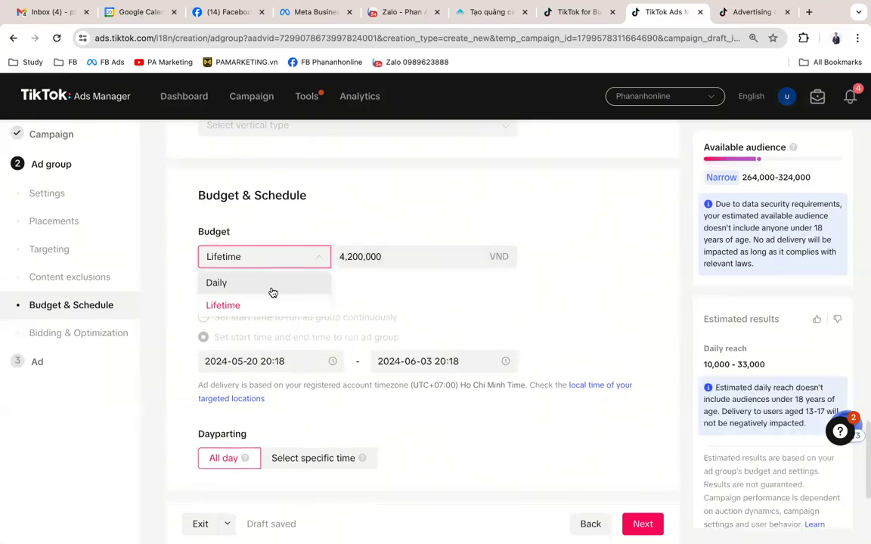
pyautogui.click(270, 284)
# Step: Replace the 300,000 daily budget with 200,000, re-entering it after 100,000 is rejected
pyautogui.moveTo(383, 257); pyautogui.dragTo(317, 256)
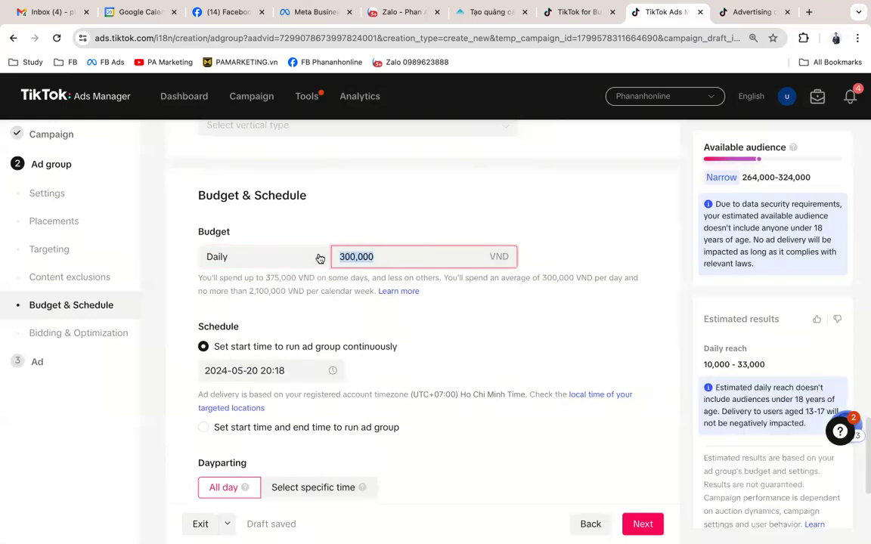
pyautogui.write('200000')
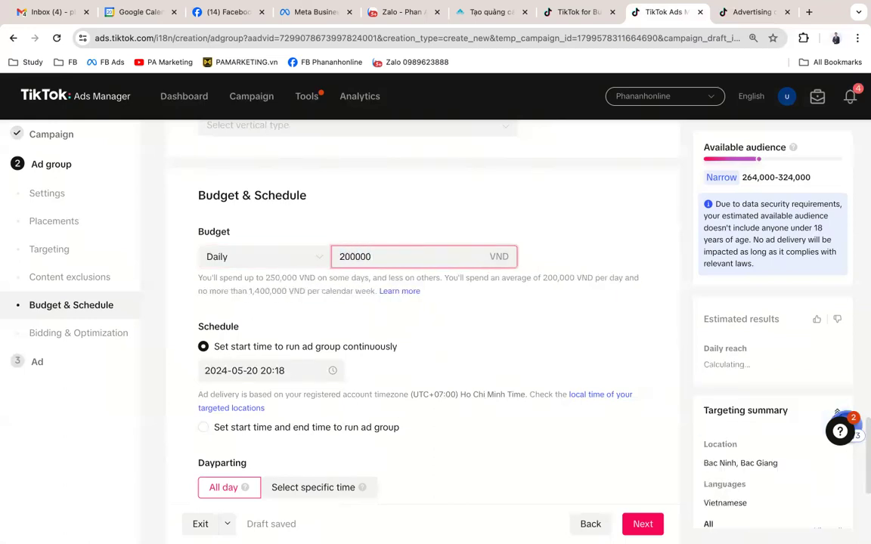
pyautogui.press('Tab')
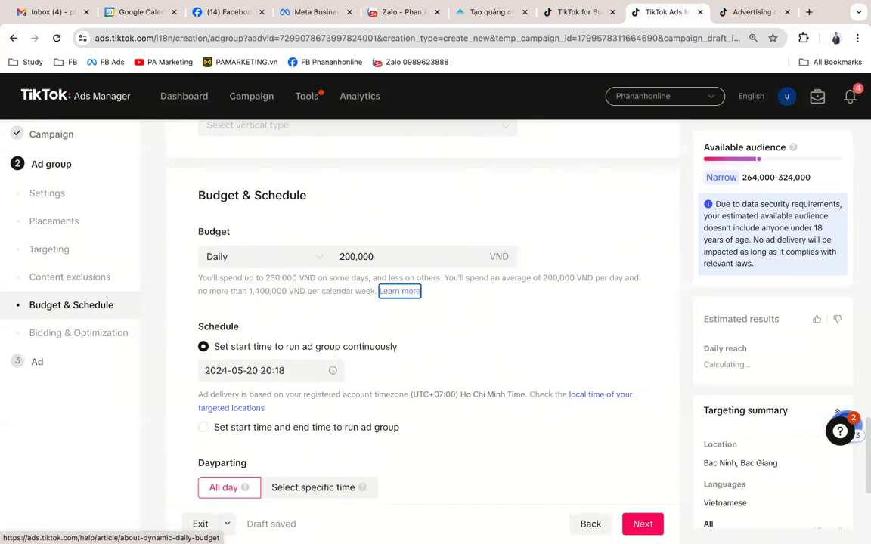
pyautogui.click(389, 257)
pyautogui.moveTo(389, 256); pyautogui.dragTo(330, 256)
pyautogui.write('100,000')
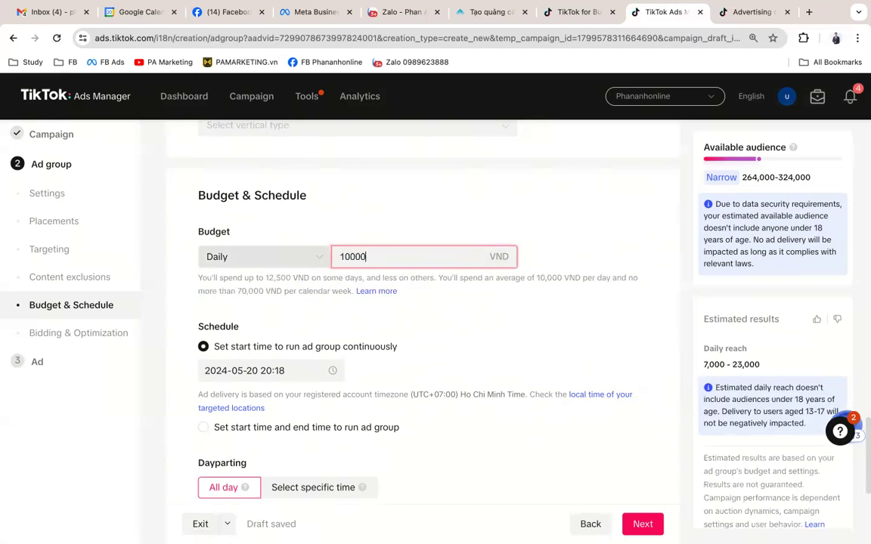
pyautogui.press('Tab')
pyautogui.click(435, 250)
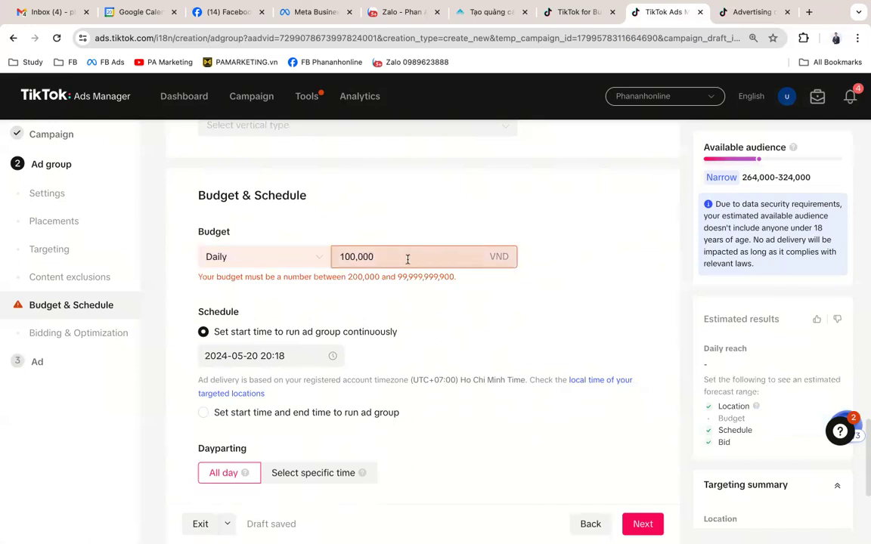
pyautogui.moveTo(391, 253); pyautogui.dragTo(317, 256)
pyautogui.write('200,000')
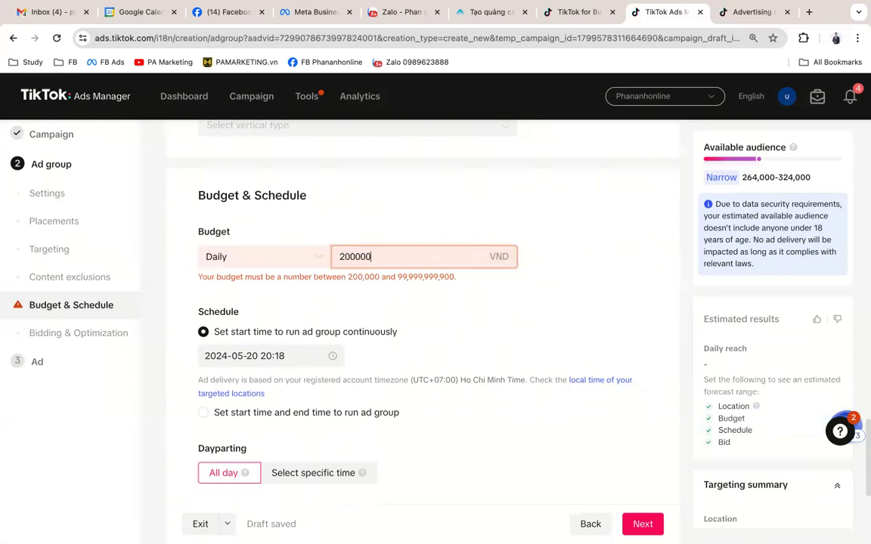
pyautogui.press('Tab')
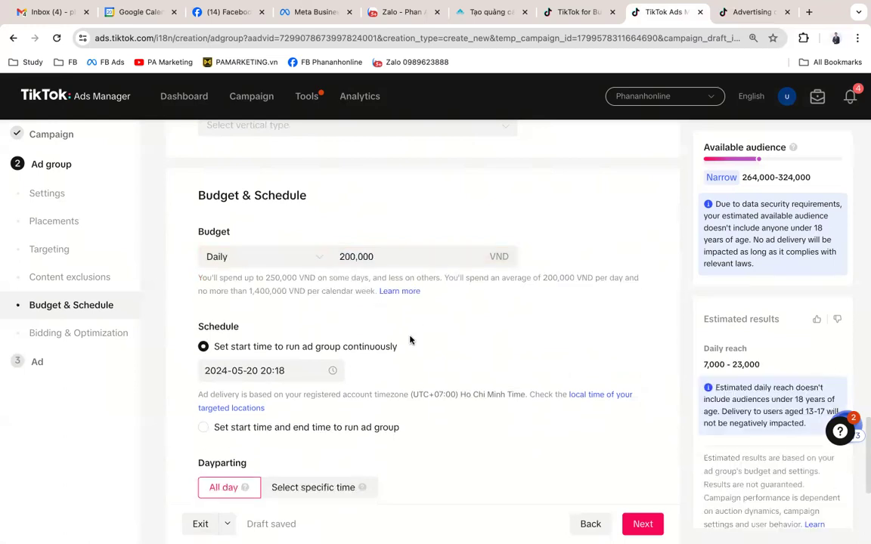
pyautogui.hotkey('ctrl', '+')
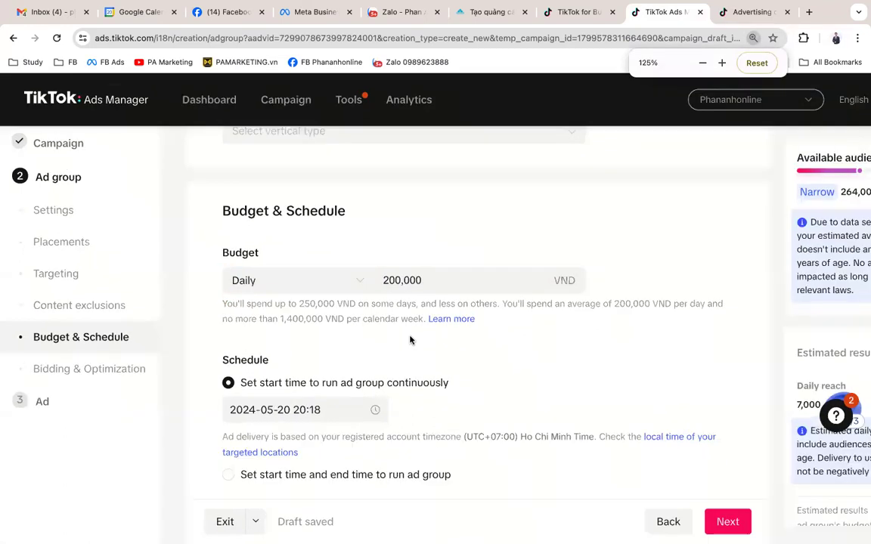
pyautogui.scroll(-1, 410, 339)
pyautogui.scroll(-1, 412, 343)
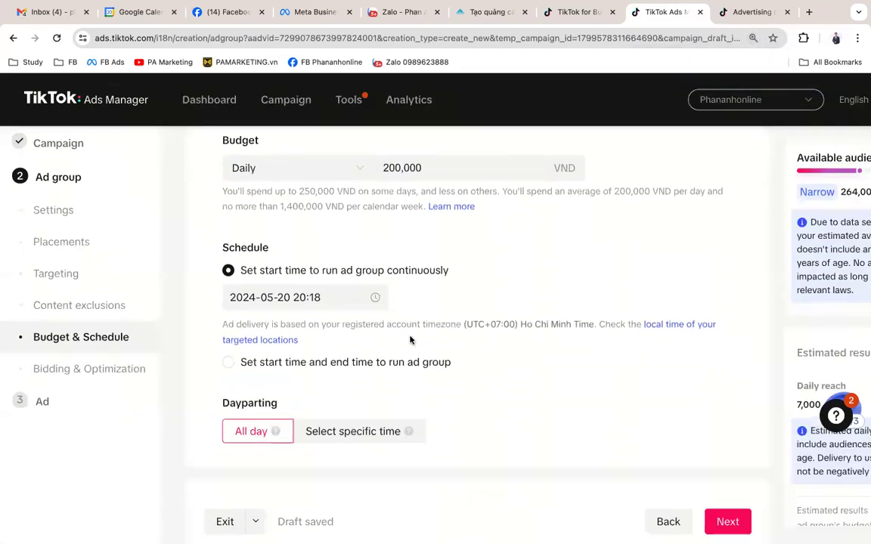
pyautogui.scroll(2, 412, 342)
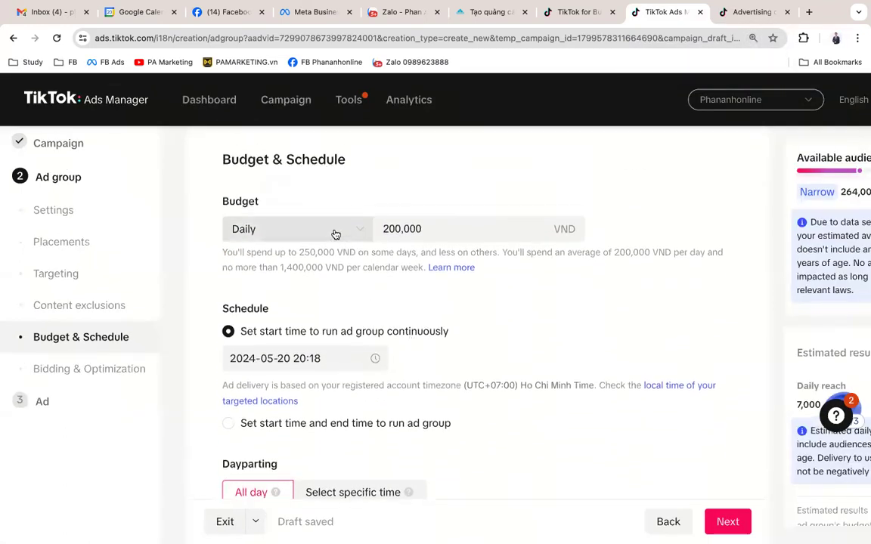
pyautogui.click(336, 234)
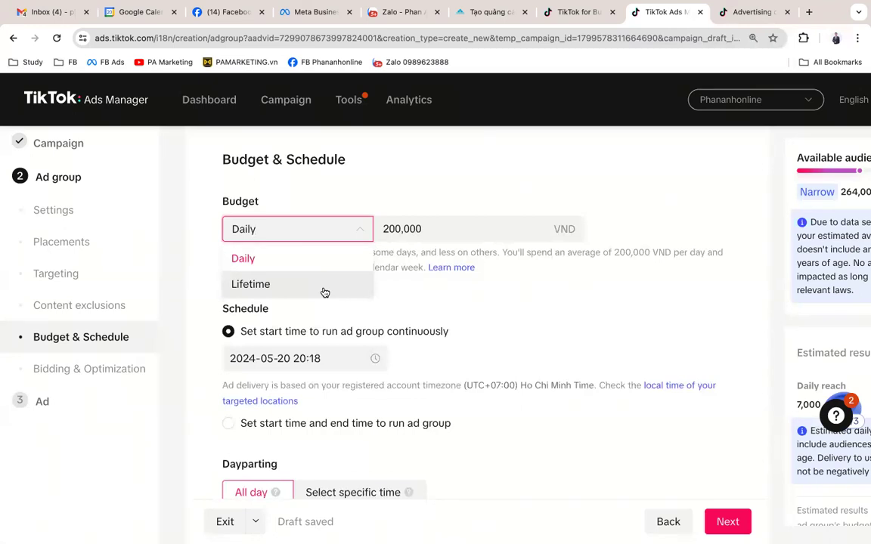
pyautogui.click(501, 332)
pyautogui.scroll(-3, 501, 331)
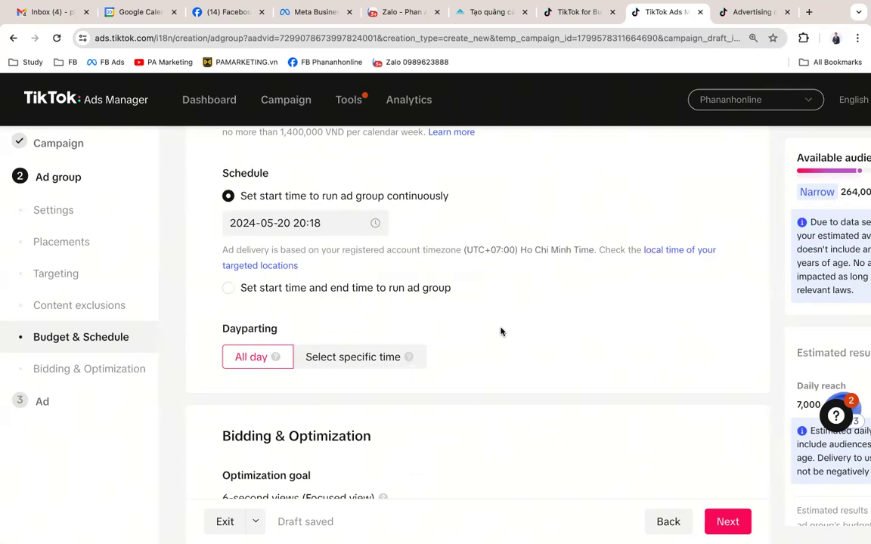
pyautogui.scroll(-1, 501, 331)
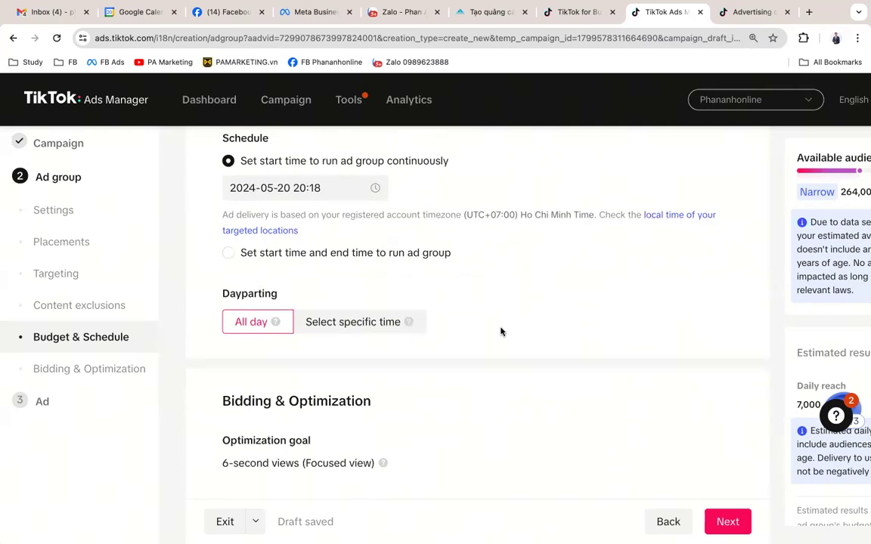
pyautogui.moveTo(223, 293); pyautogui.dragTo(286, 296)
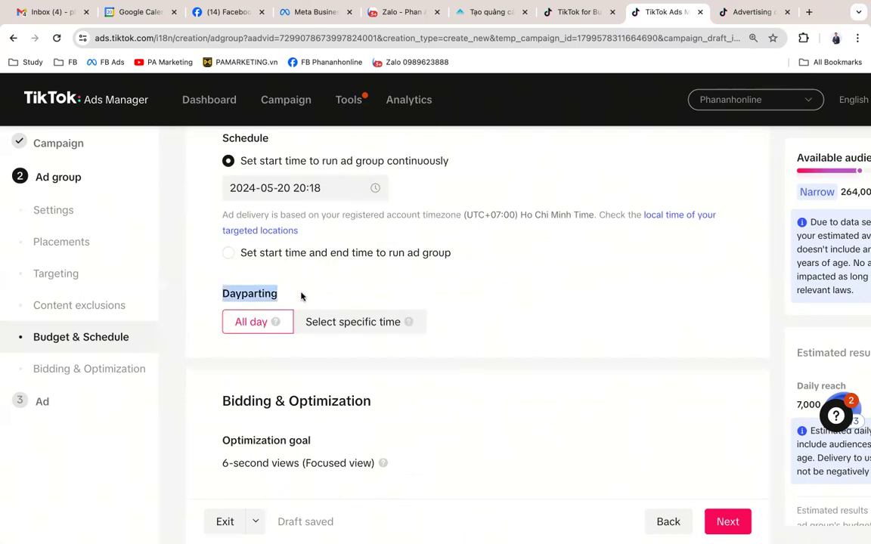
pyautogui.click(392, 325)
# Step: Paint dayparting slots for Monday through Friday mornings-to-midnight plus Saturday and Sunday blocks
pyautogui.scroll(-2, 463, 399)
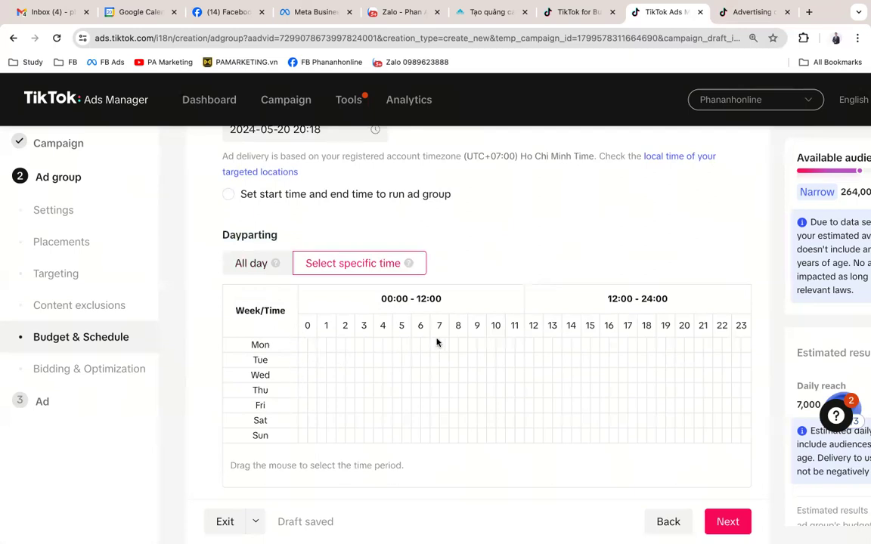
pyautogui.moveTo(436, 342); pyautogui.dragTo(746, 350)
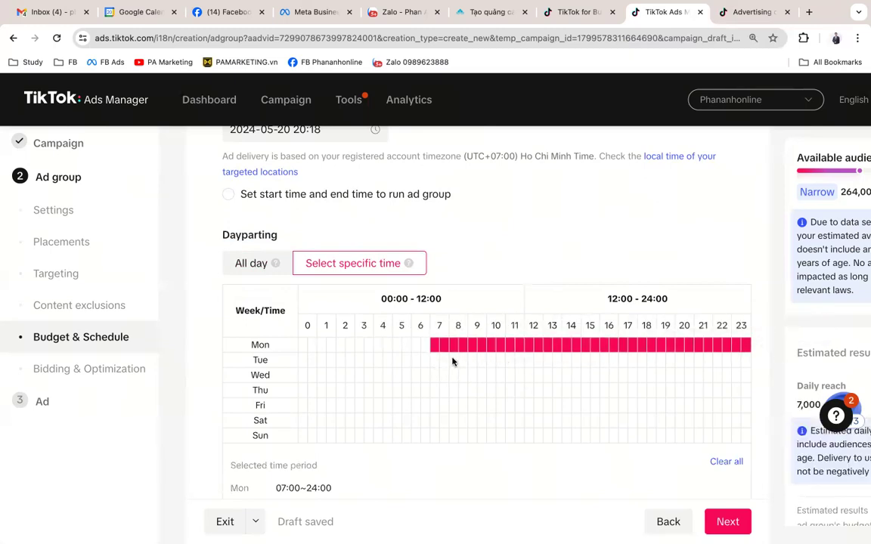
pyautogui.moveTo(446, 360); pyautogui.dragTo(749, 361)
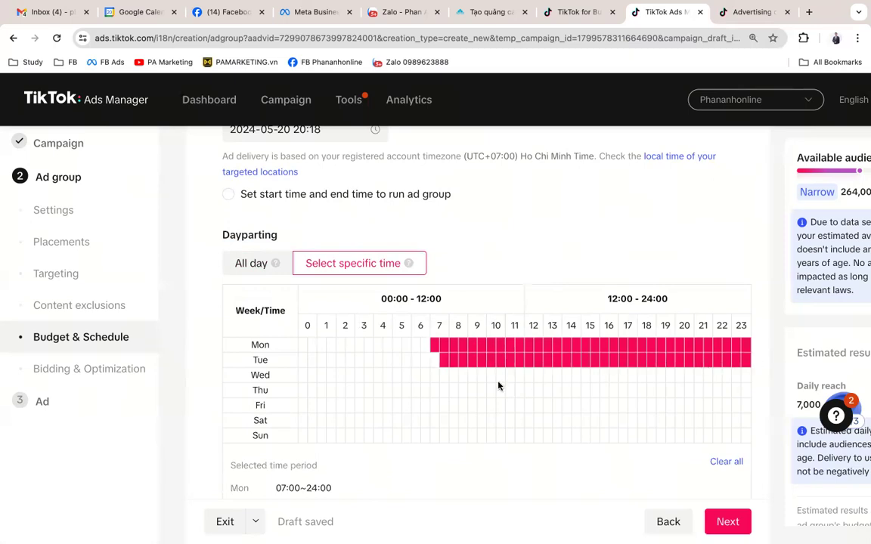
pyautogui.moveTo(458, 381); pyautogui.dragTo(764, 380)
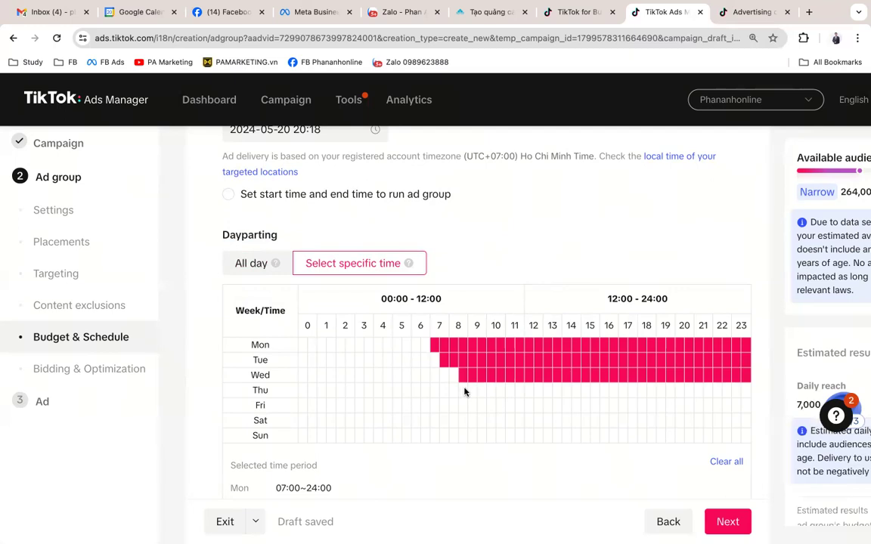
pyautogui.moveTo(473, 394); pyautogui.dragTo(752, 386)
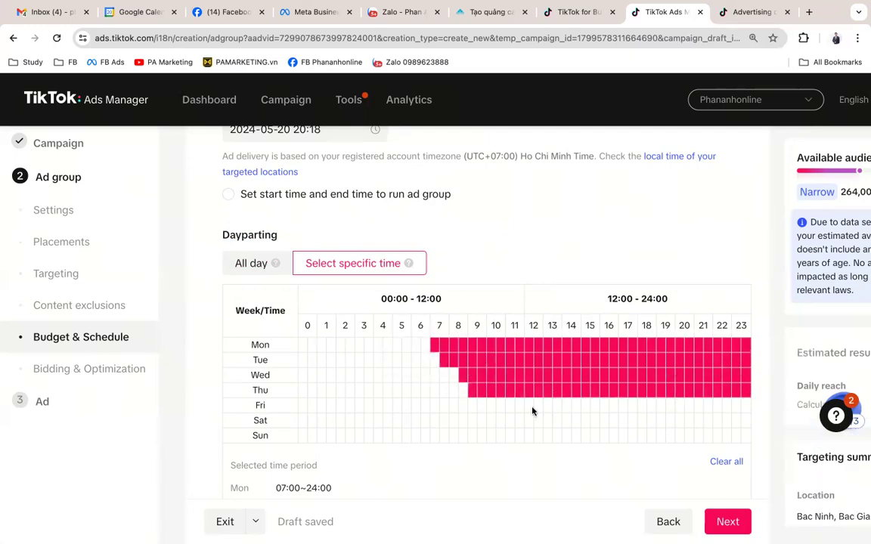
pyautogui.moveTo(483, 406); pyautogui.dragTo(706, 403)
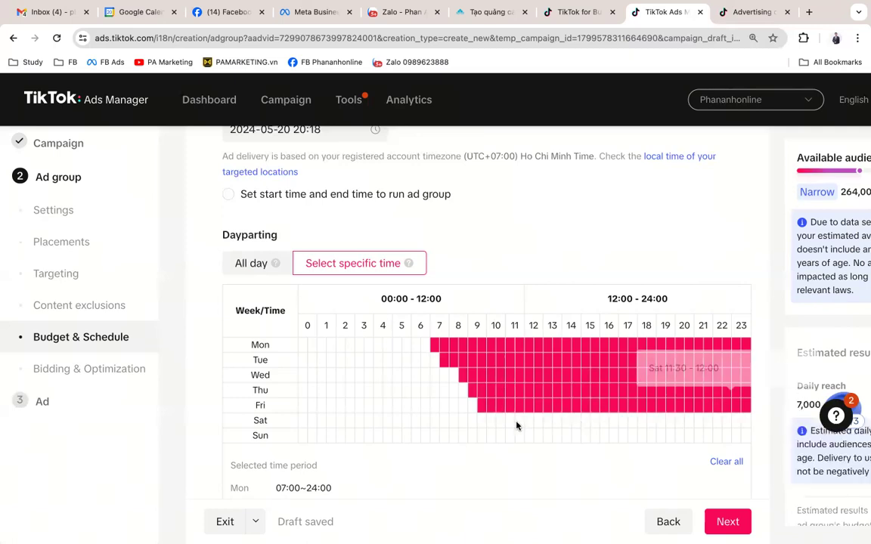
pyautogui.moveTo(497, 423); pyautogui.dragTo(748, 422)
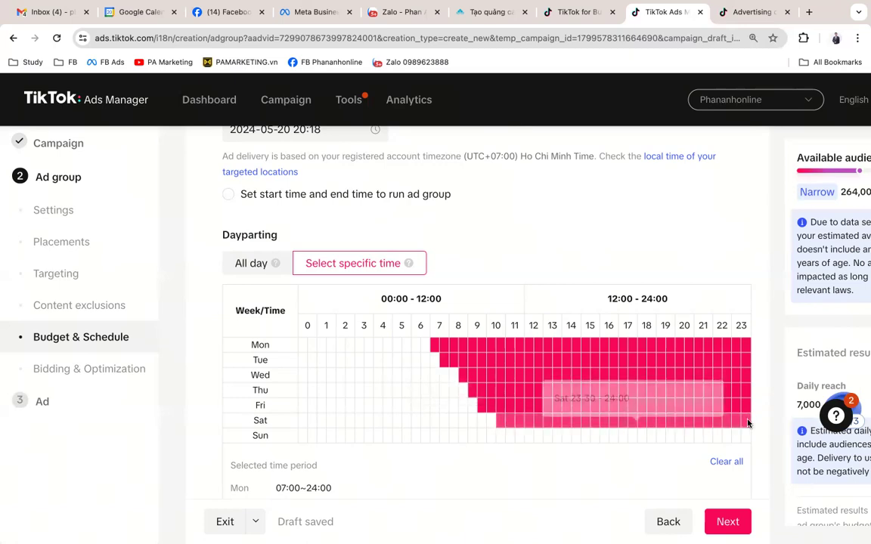
pyautogui.click(491, 423)
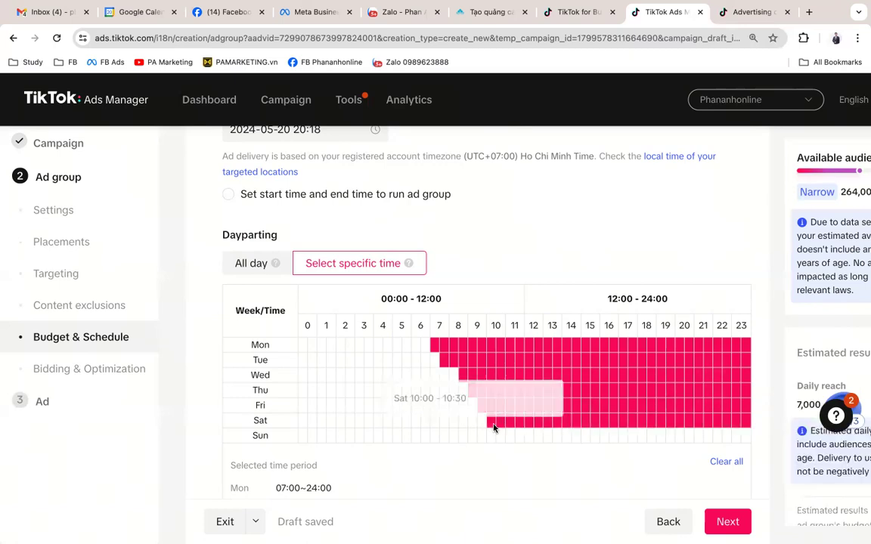
pyautogui.moveTo(565, 438); pyautogui.dragTo(700, 442)
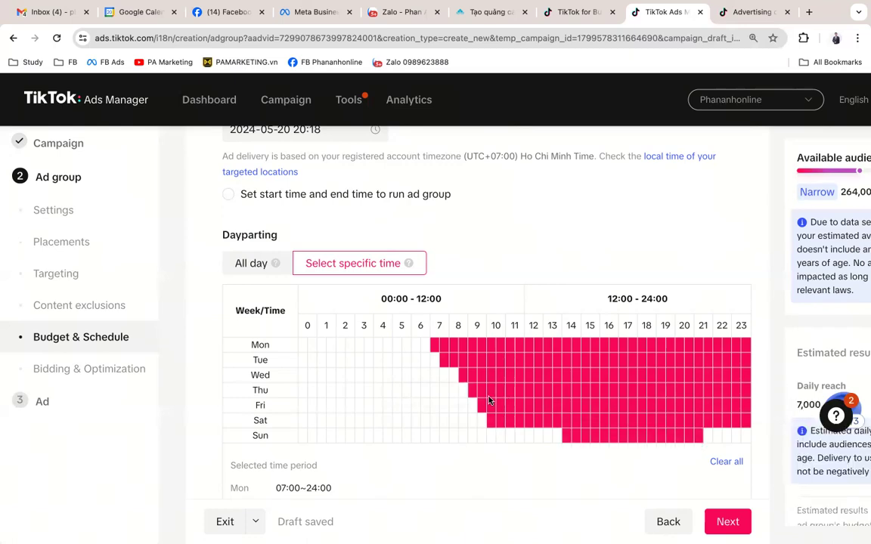
# Step: Switch dayparting back to All day to remove the time restriction
pyautogui.click(256, 266)
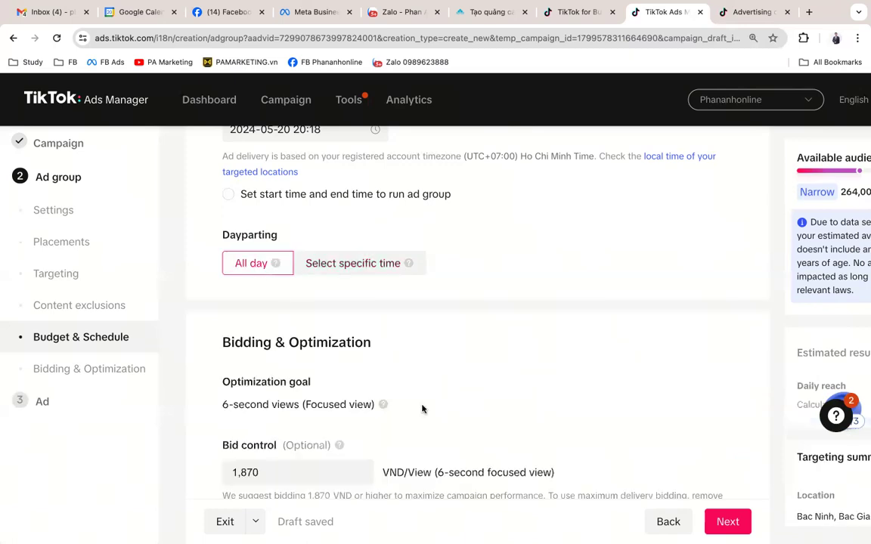
pyautogui.scroll(-1, 456, 428)
pyautogui.scroll(-1, 457, 428)
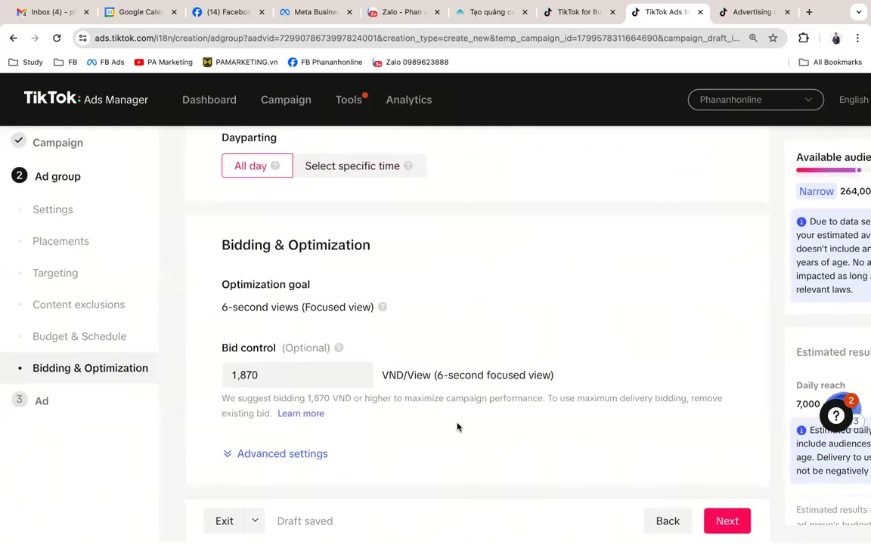
pyautogui.doubleClick(234, 247)
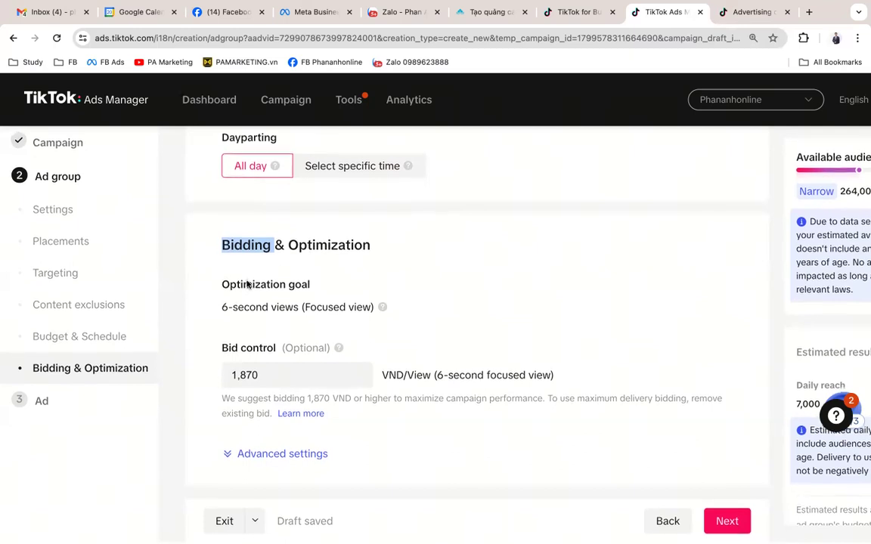
pyautogui.moveTo(221, 307); pyautogui.dragTo(297, 313)
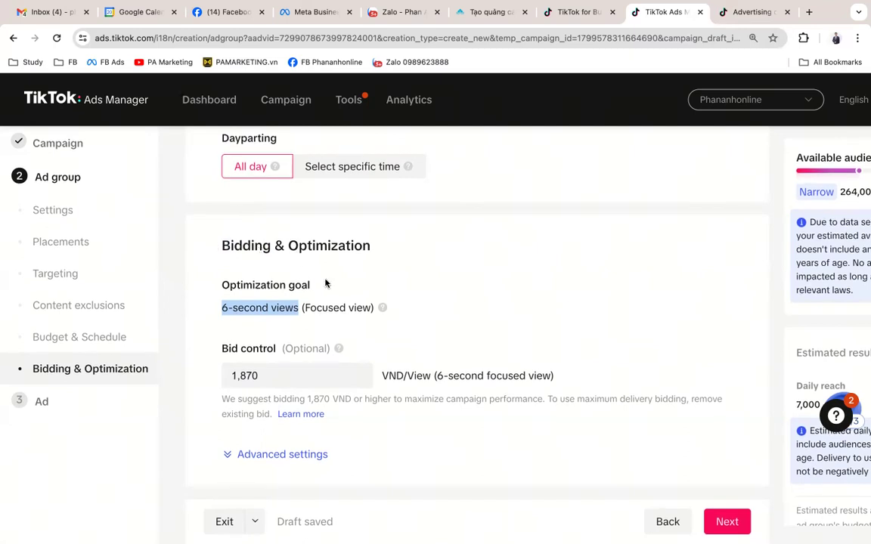
pyautogui.scroll(3, 326, 284)
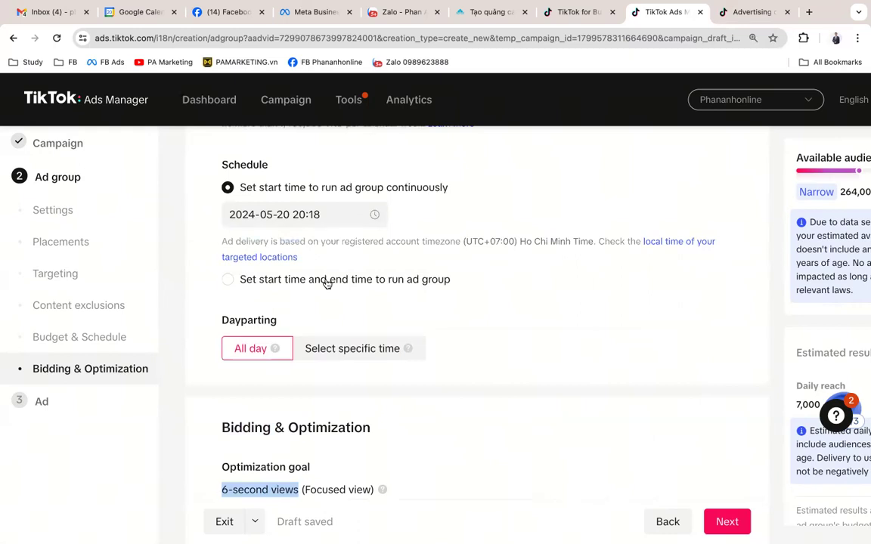
pyautogui.scroll(-3, 326, 283)
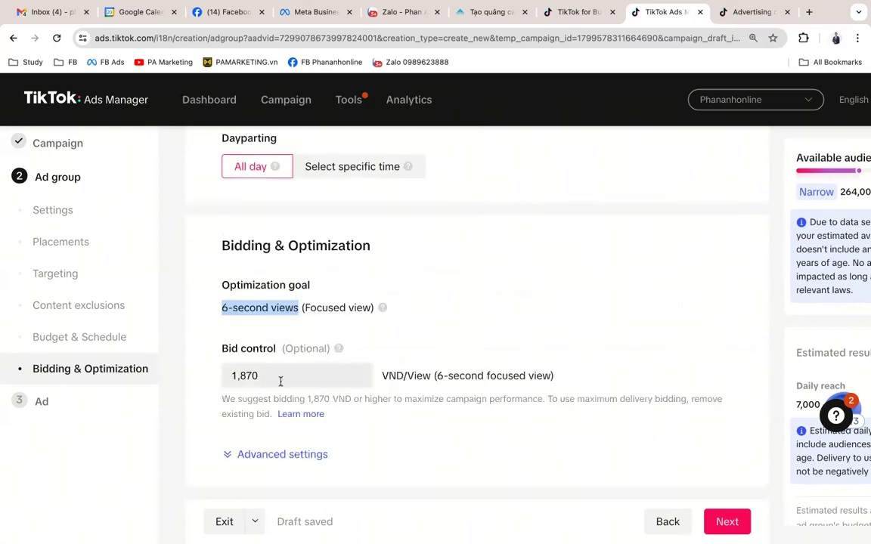
pyautogui.moveTo(219, 349); pyautogui.dragTo(280, 352)
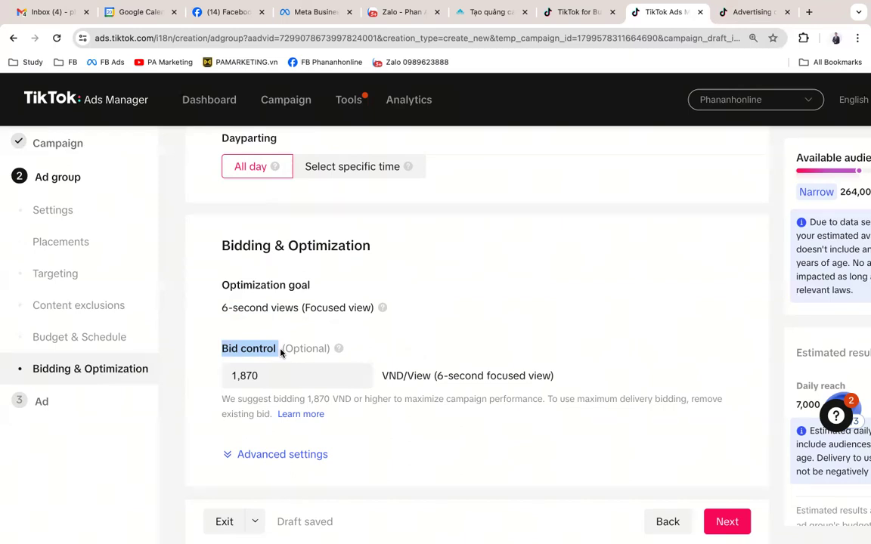
pyautogui.click(288, 456)
# Step: Review billing event and delivery type, then proceed to the Ad step
pyautogui.scroll(-3, 439, 449)
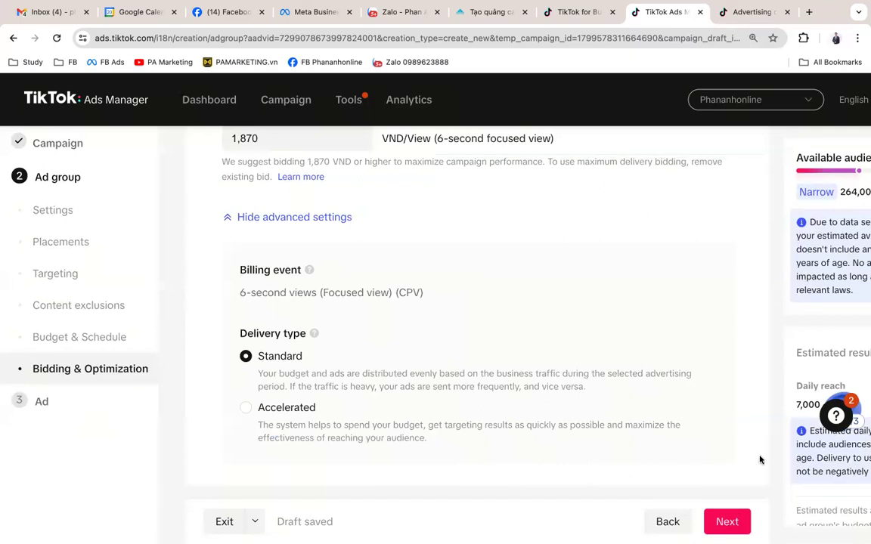
pyautogui.click(730, 522)
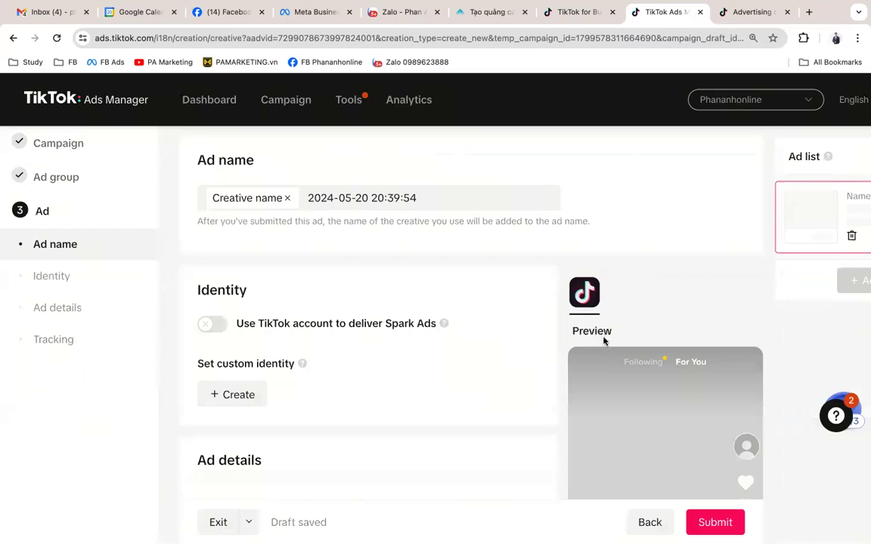
pyautogui.scroll(-2, 410, 303)
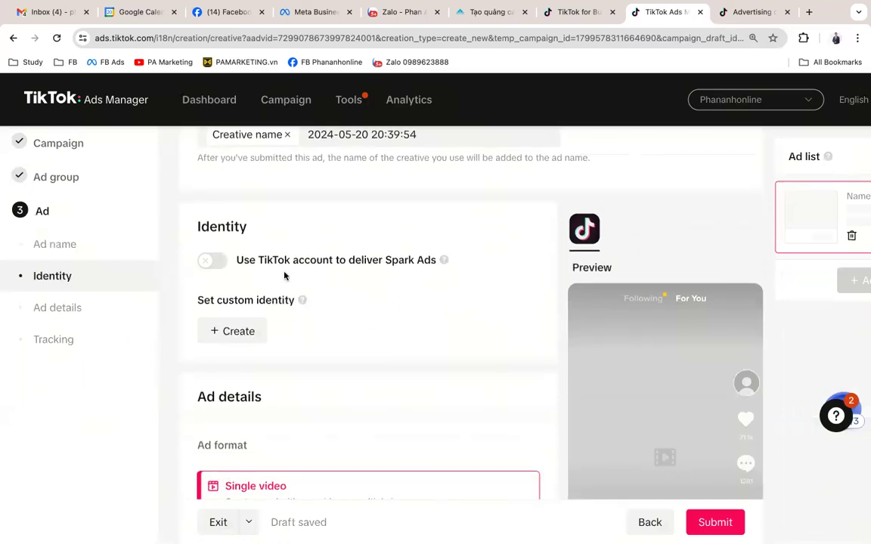
pyautogui.click(219, 262)
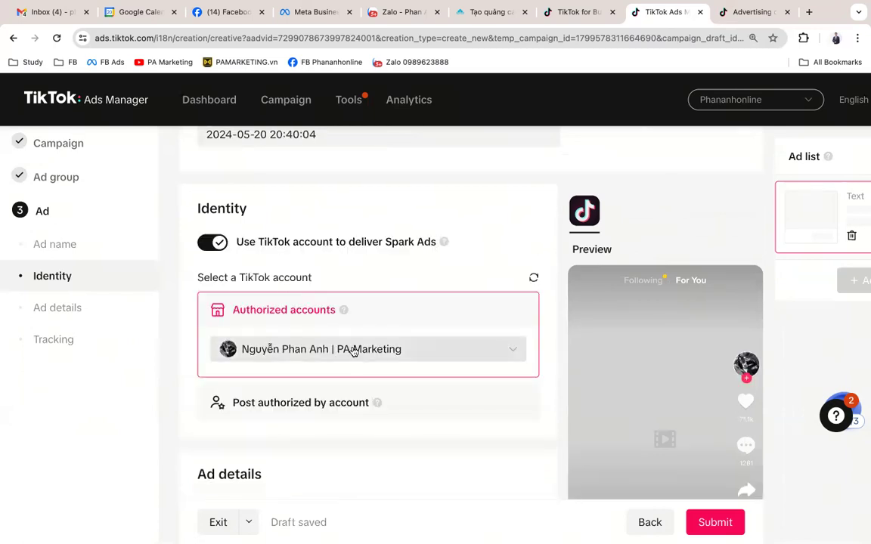
pyautogui.scroll(-2, 310, 348)
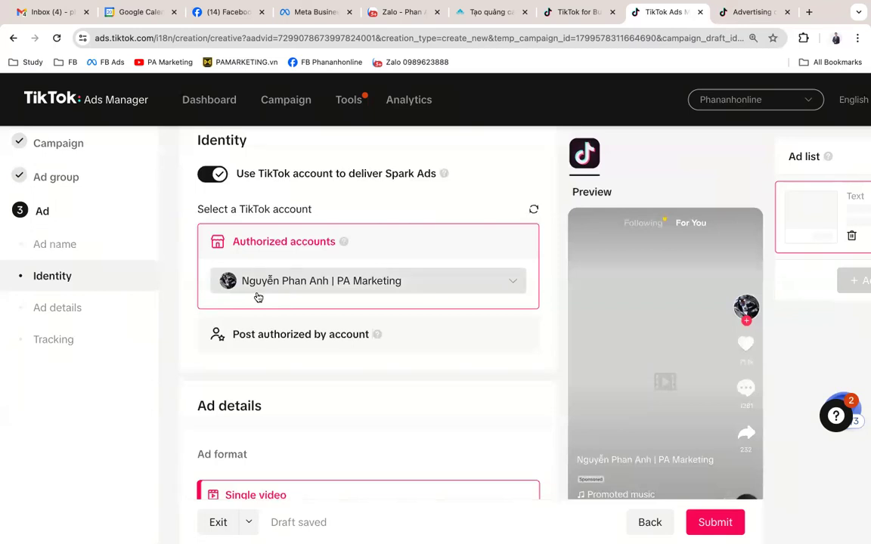
pyautogui.click(214, 176)
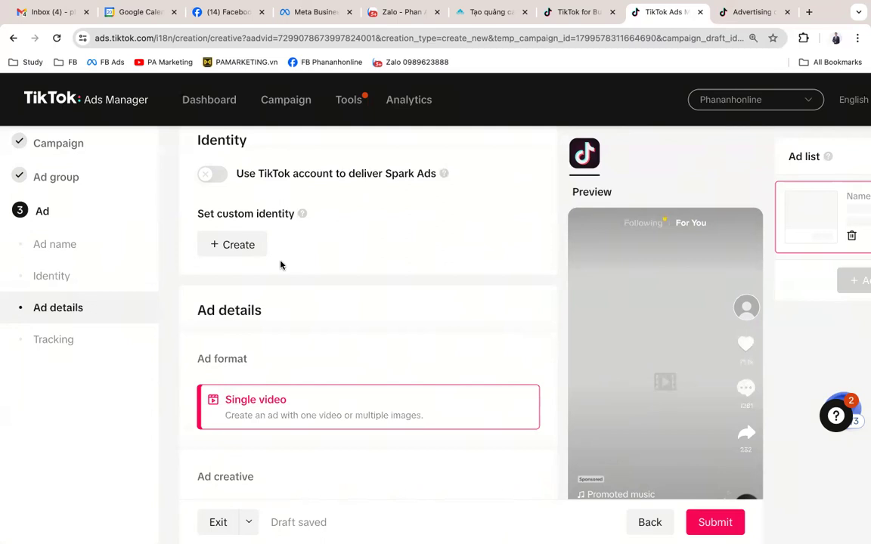
pyautogui.scroll(-4, 281, 264)
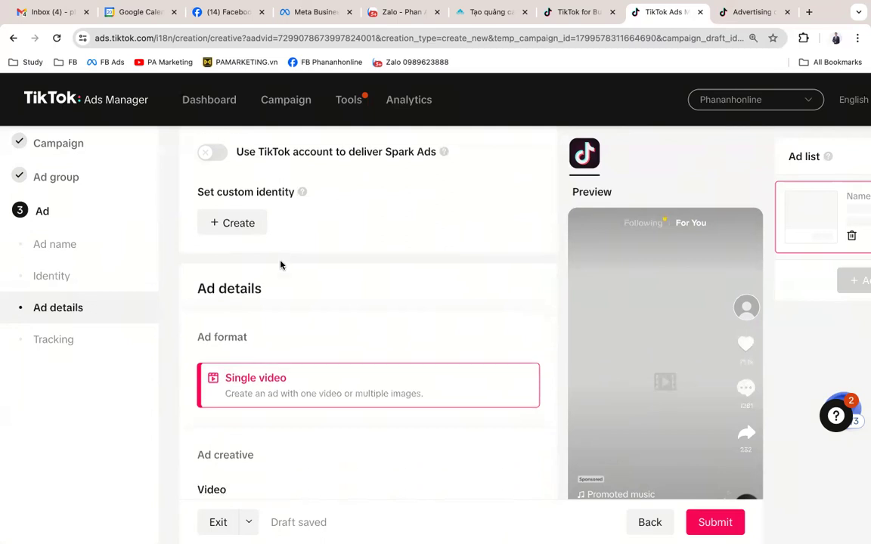
pyautogui.scroll(-7, 280, 265)
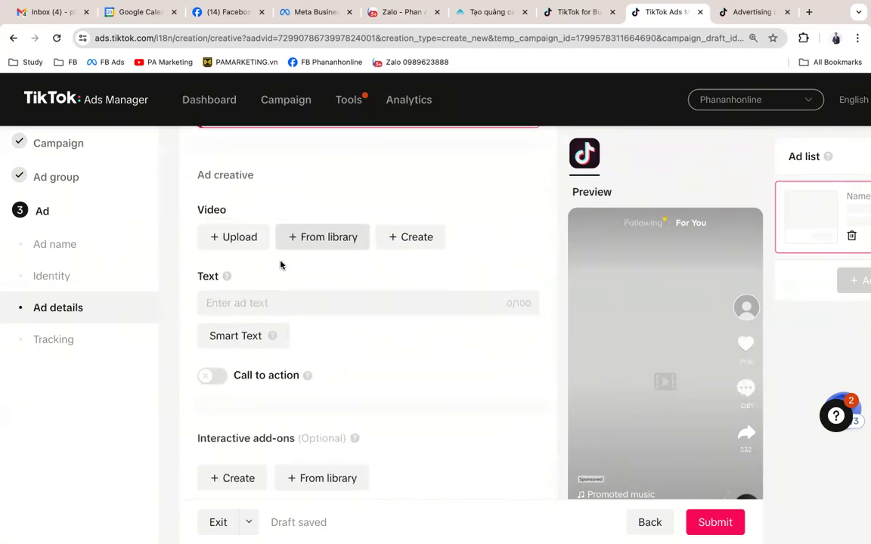
pyautogui.scroll(-3, 281, 264)
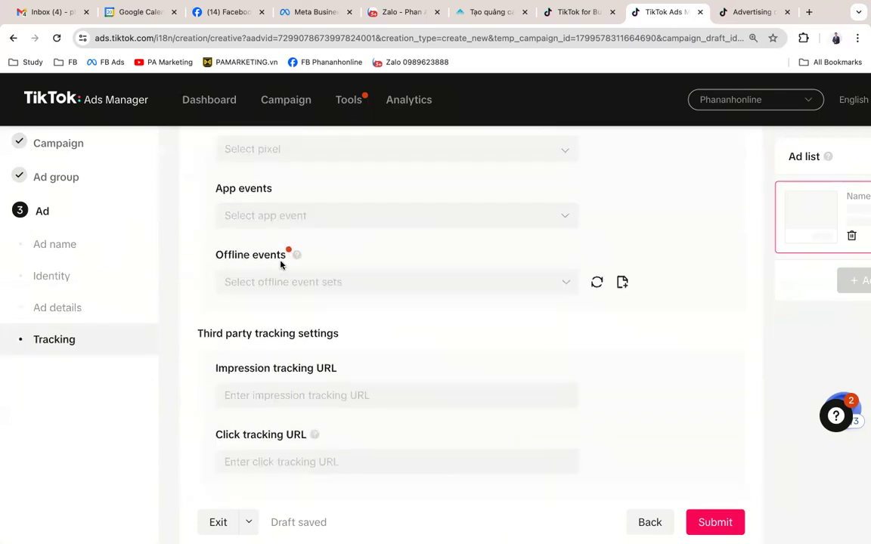
pyautogui.scroll(-1, 280, 265)
pyautogui.scroll(10, 281, 264)
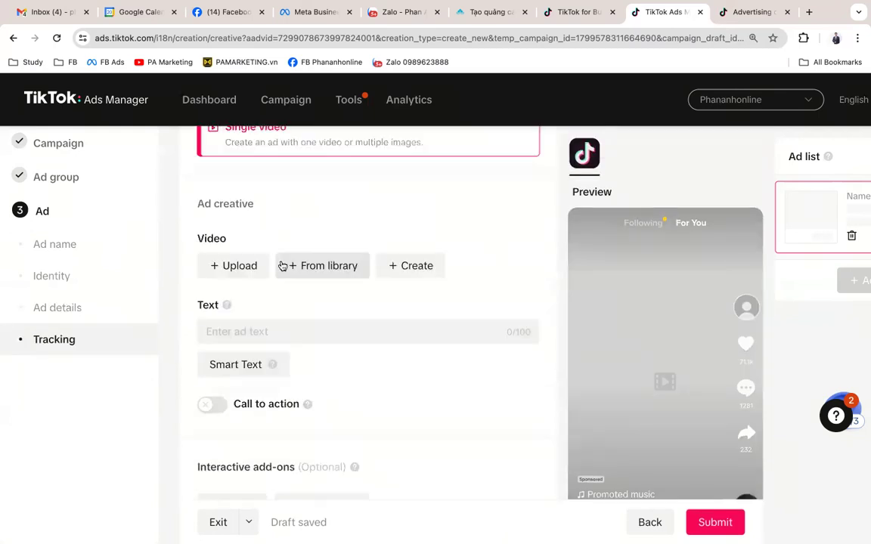
pyautogui.scroll(-5, 280, 264)
pyautogui.scroll(2, 280, 265)
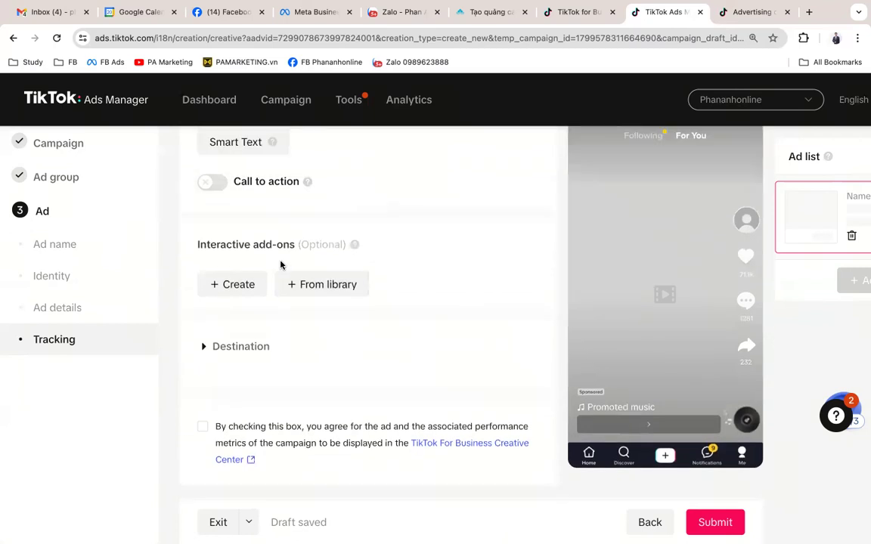
pyautogui.scroll(4, 281, 265)
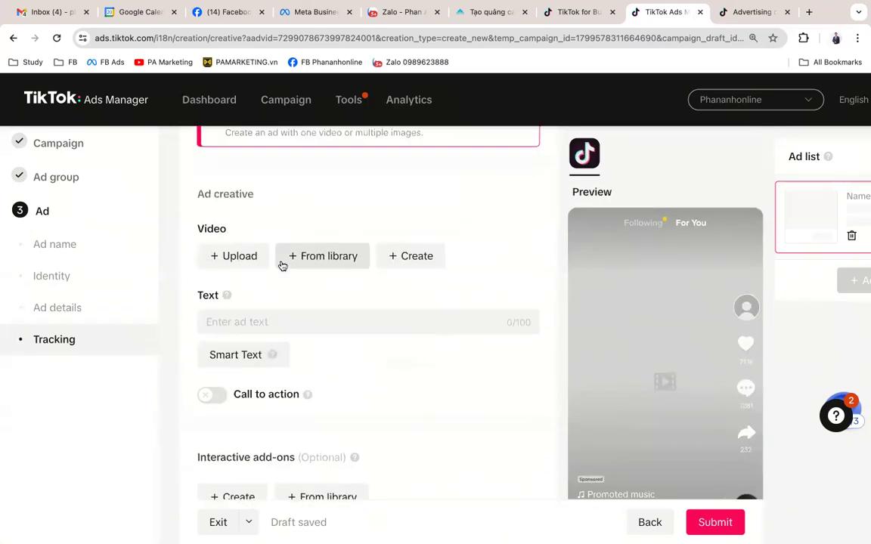
pyautogui.scroll(3, 280, 265)
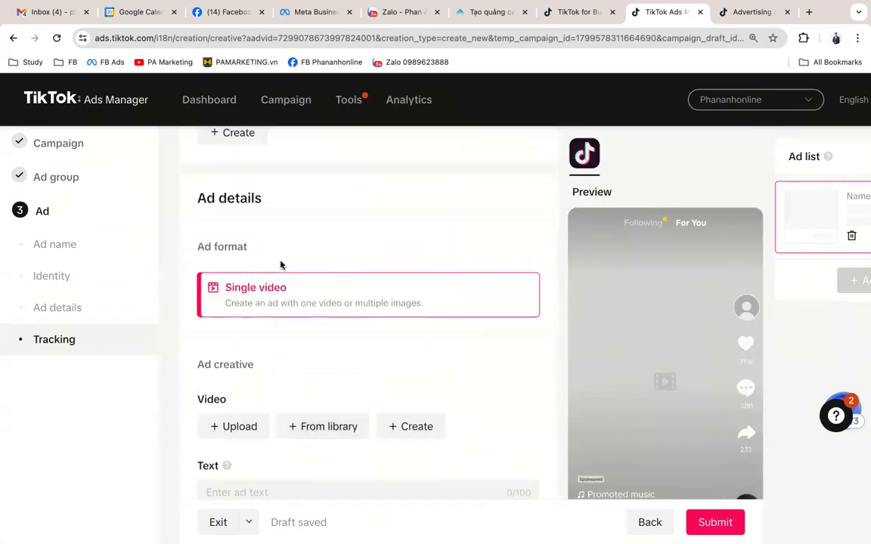
pyautogui.scroll(-1, 281, 264)
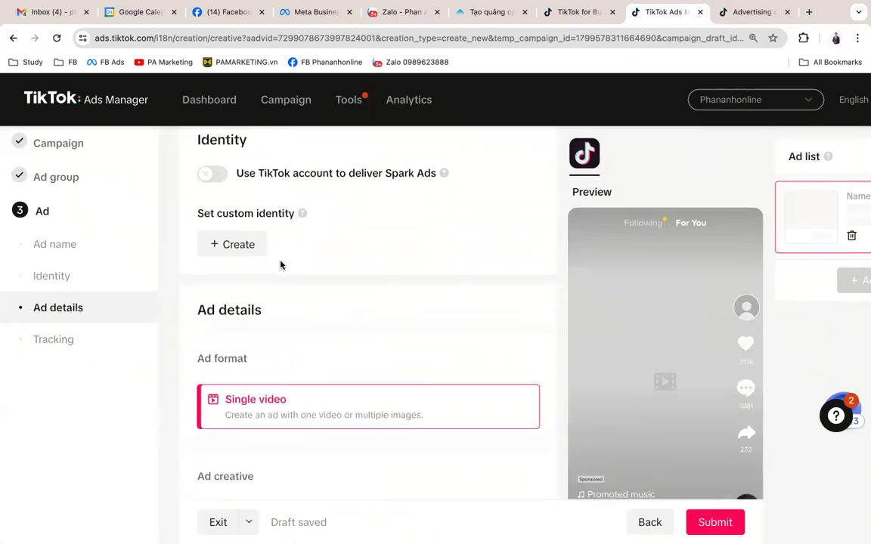
pyautogui.click(257, 248)
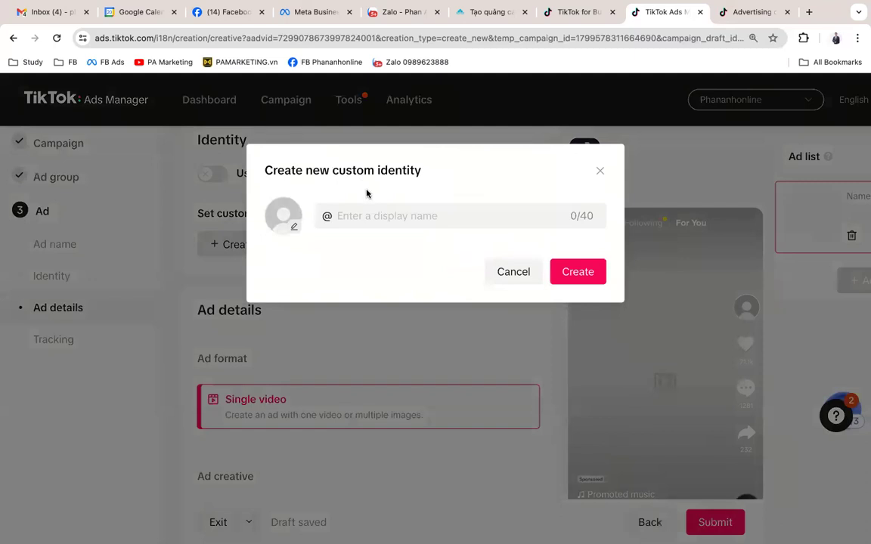
pyautogui.click(380, 221)
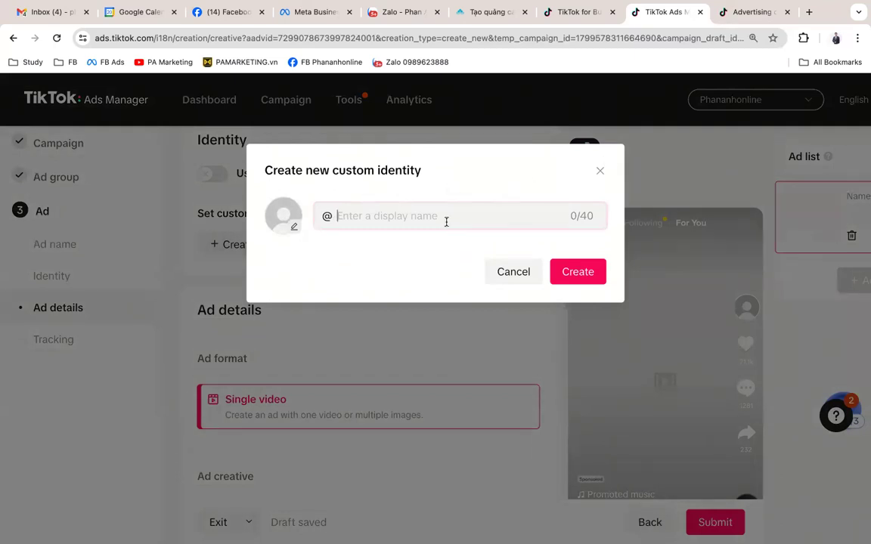
pyautogui.write('ABC')
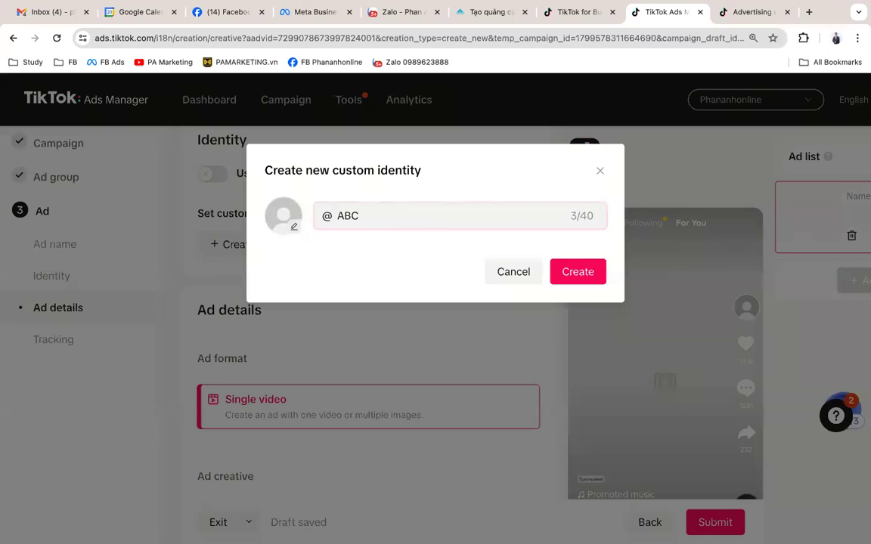
pyautogui.write('XYZ')
pyautogui.click(515, 280)
pyautogui.scroll(1, 316, 191)
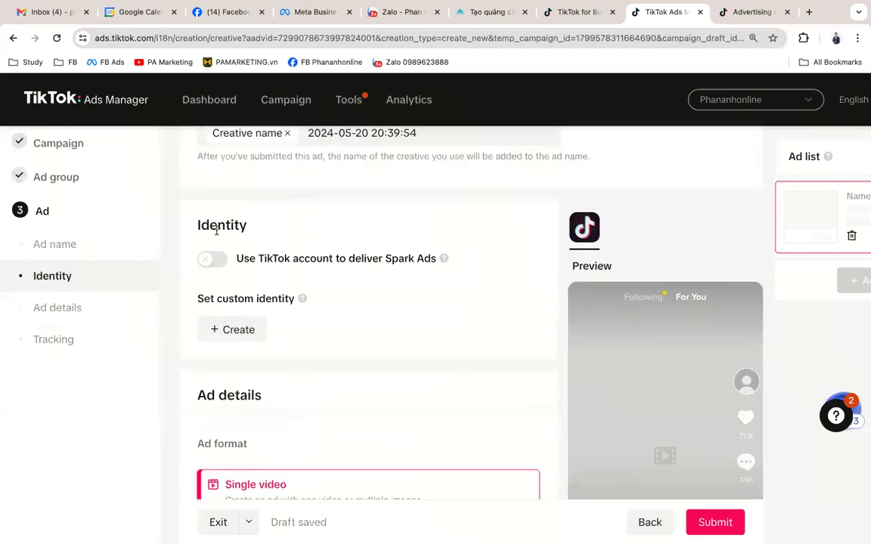
# Step: Re-enable Spark Ads and pick the authorized business account as the delivering identity
pyautogui.click(218, 259)
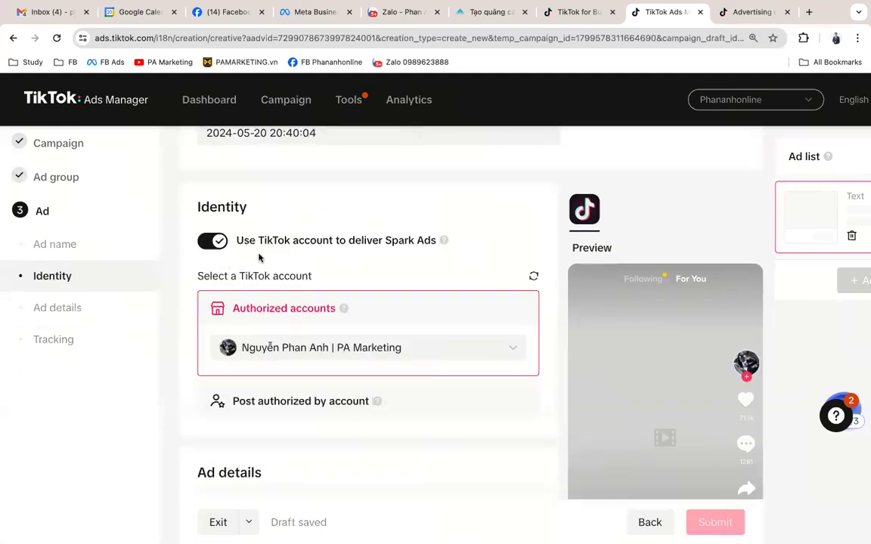
pyautogui.click(336, 350)
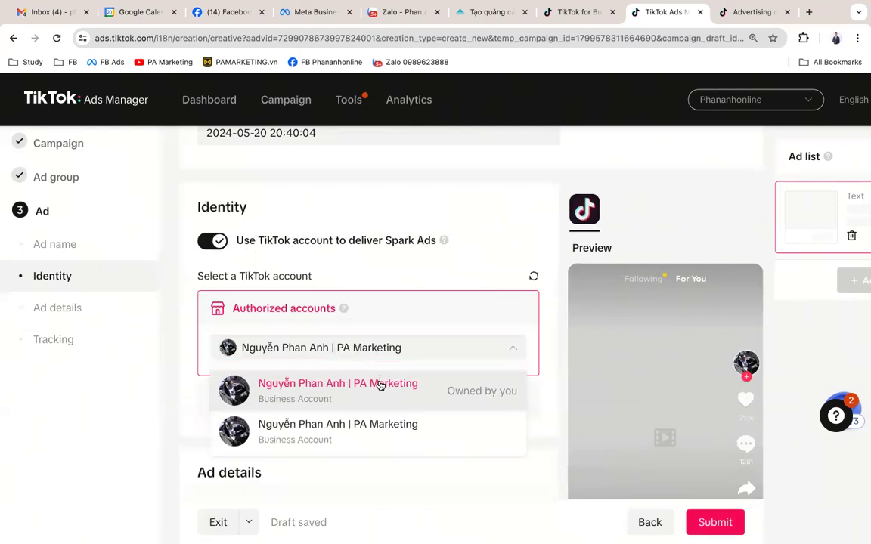
pyautogui.click(367, 435)
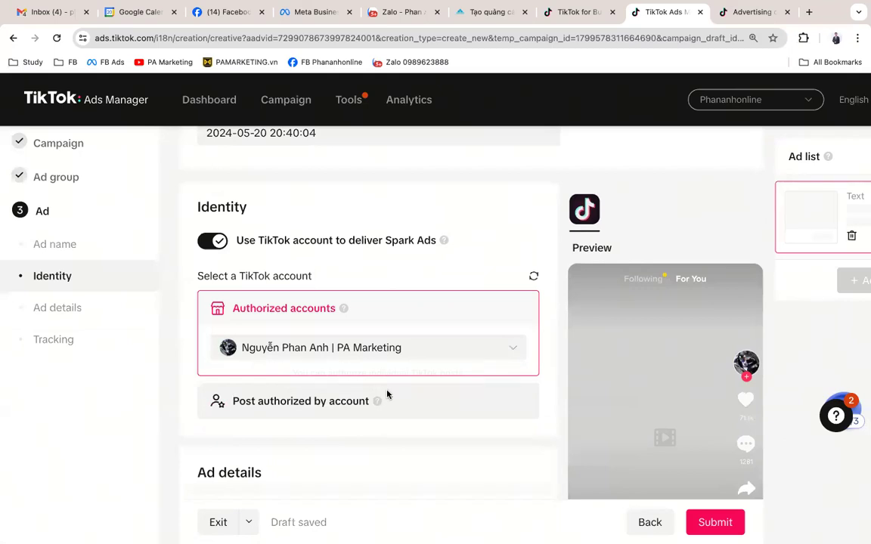
pyautogui.scroll(-1, 228, 361)
pyautogui.scroll(-1, 435, 428)
pyautogui.scroll(-2, 436, 427)
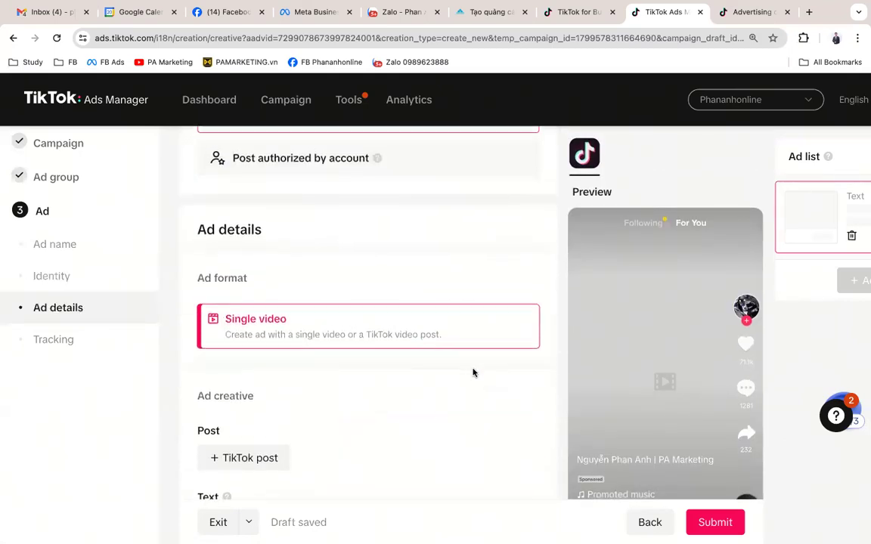
pyautogui.scroll(-2, 473, 373)
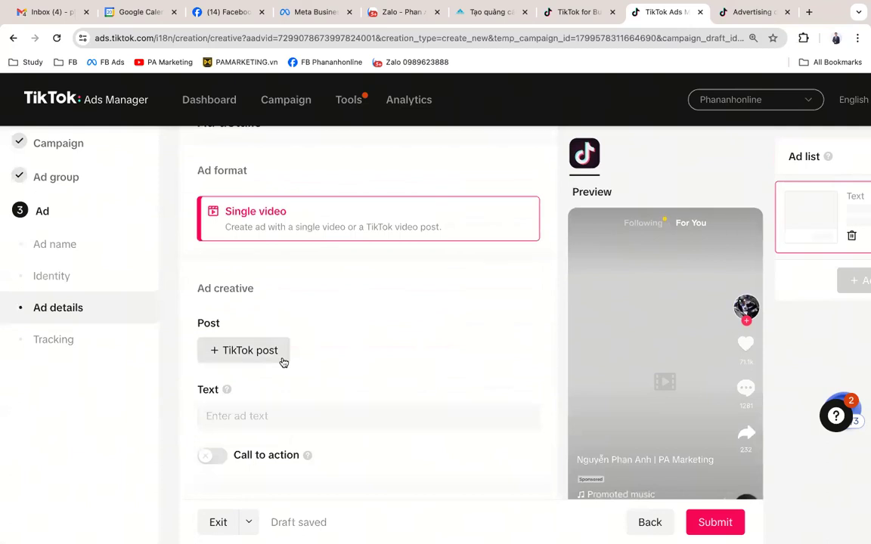
pyautogui.scroll(-1, 283, 358)
# Step: Select the 00:27 Bảo Tàng Máy Bay tại Hoa Kỳ post in Spark Ad posts and confirm
pyautogui.click(274, 301)
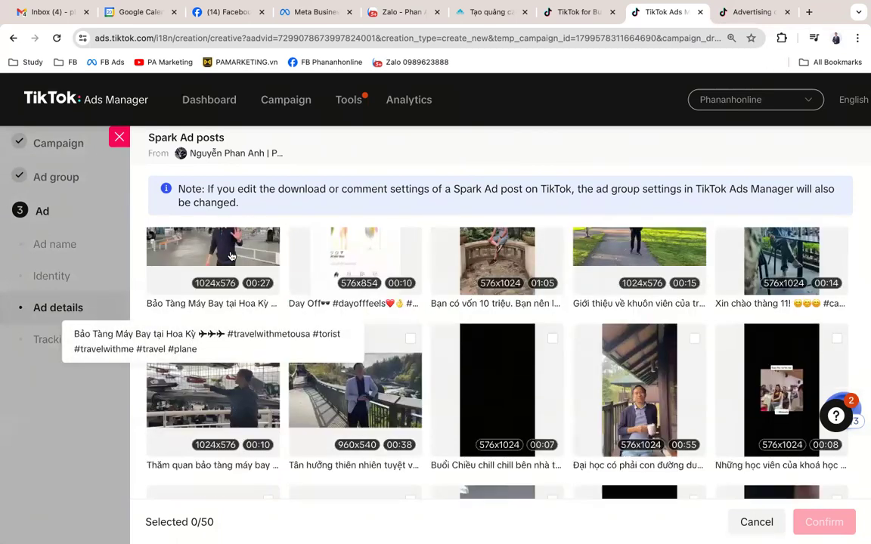
pyautogui.click(237, 295)
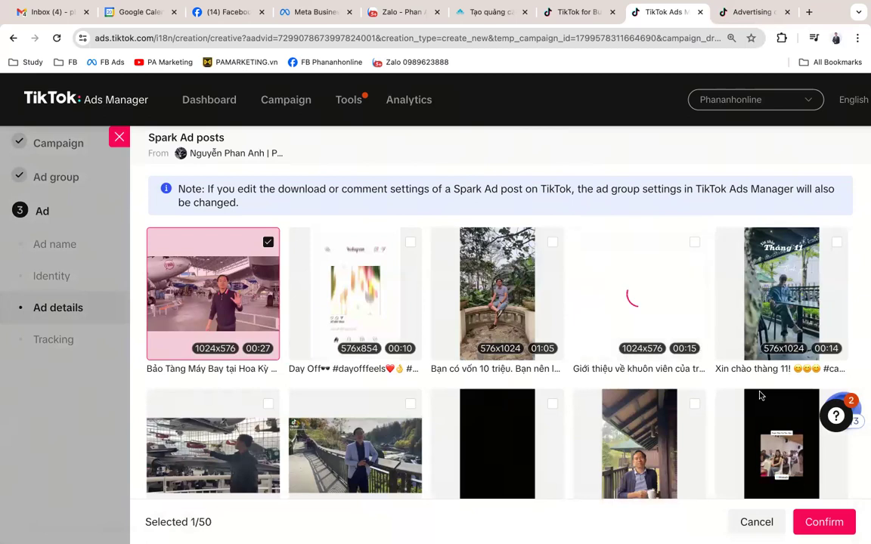
pyautogui.scroll(-1, 747, 461)
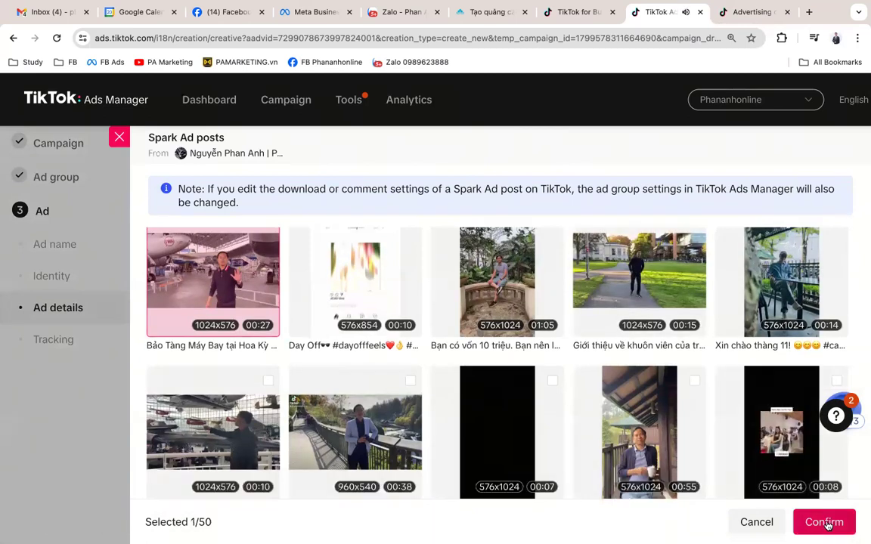
pyautogui.click(826, 524)
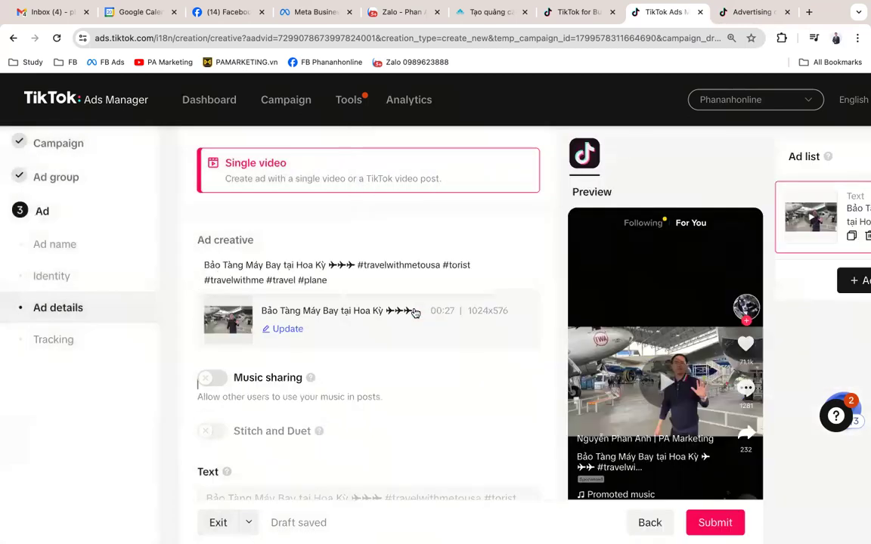
# Step: Try turning on Music sharing; it stays off because the song or artist can't be identified
pyautogui.scroll(-1, 412, 302)
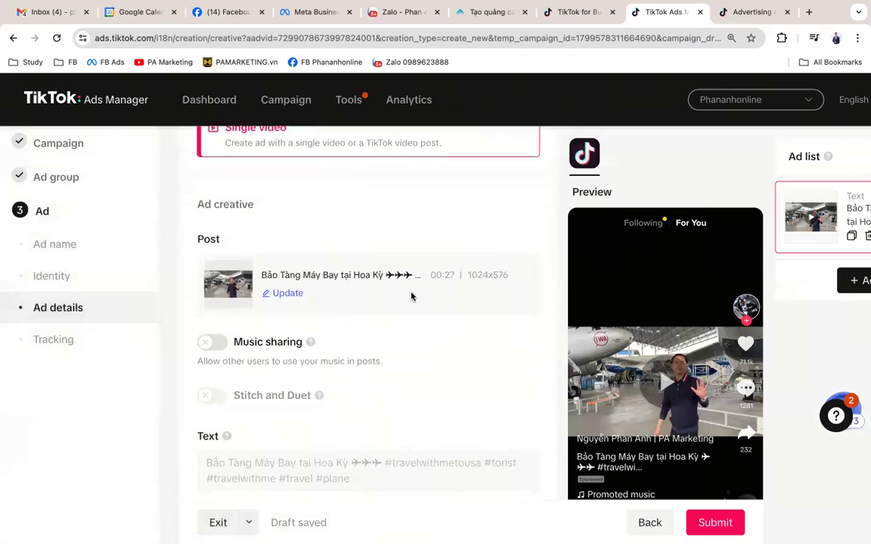
pyautogui.click(212, 343)
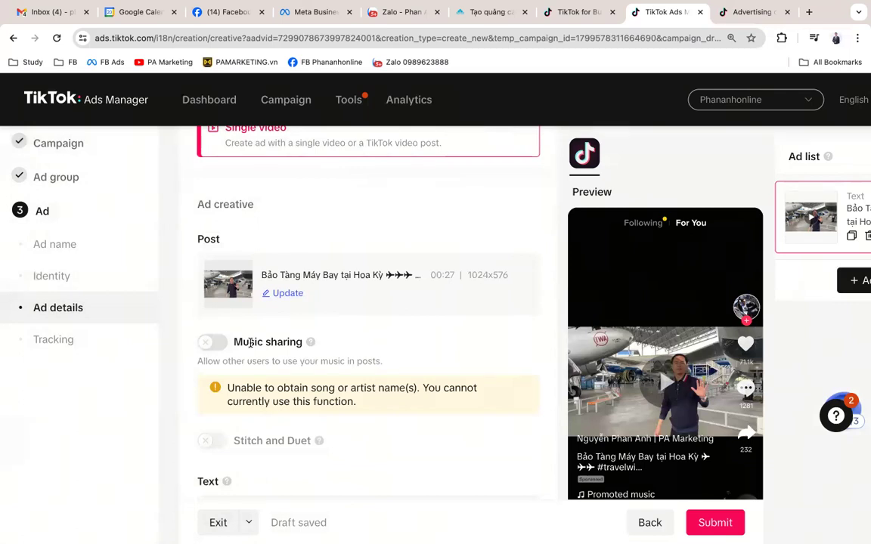
pyautogui.scroll(-1, 275, 448)
pyautogui.scroll(-2, 275, 448)
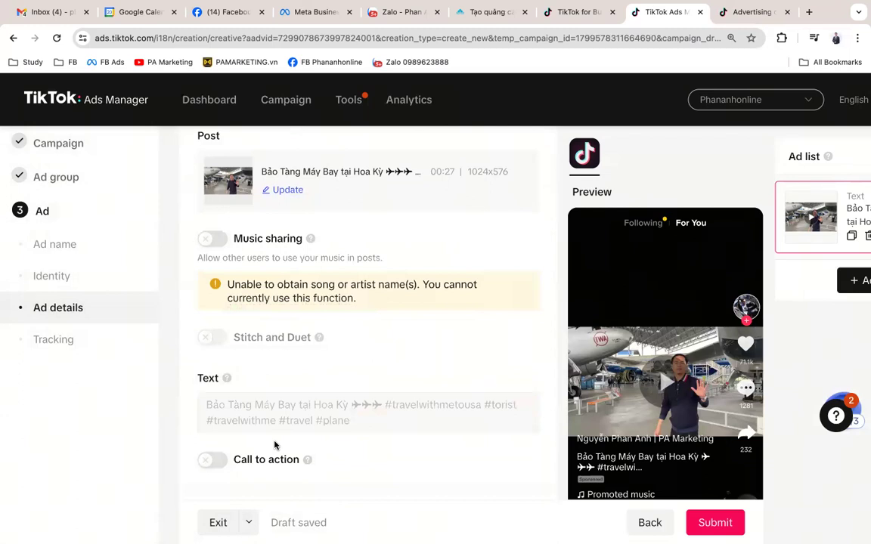
pyautogui.scroll(-1, 275, 446)
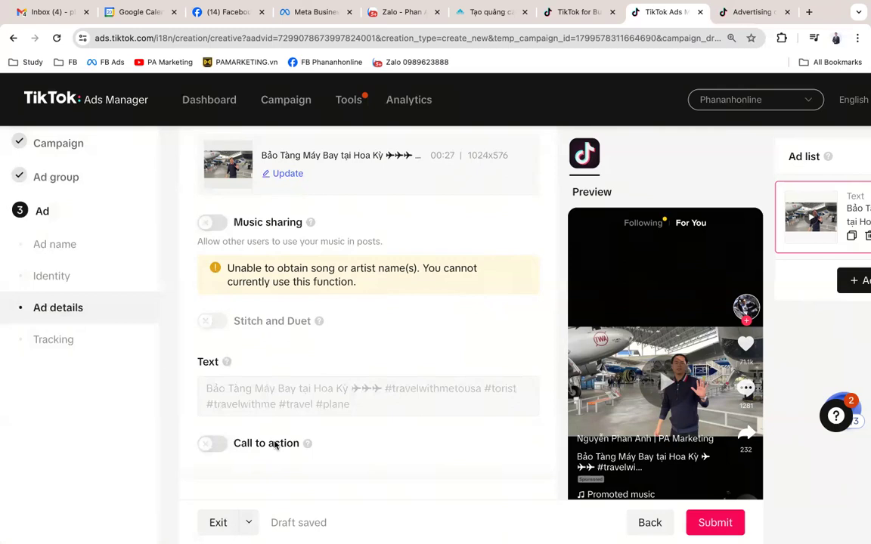
pyautogui.scroll(-3, 274, 446)
# Step: Scroll through the rest of the Ad details form
pyautogui.scroll(1, 281, 408)
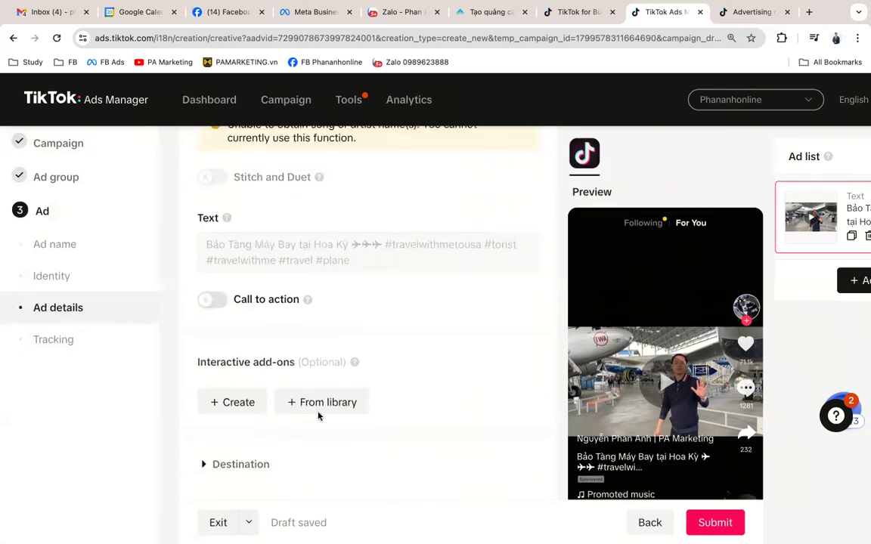
pyautogui.moveTo(243, 252)
pyautogui.scroll(-1, 597, 342)
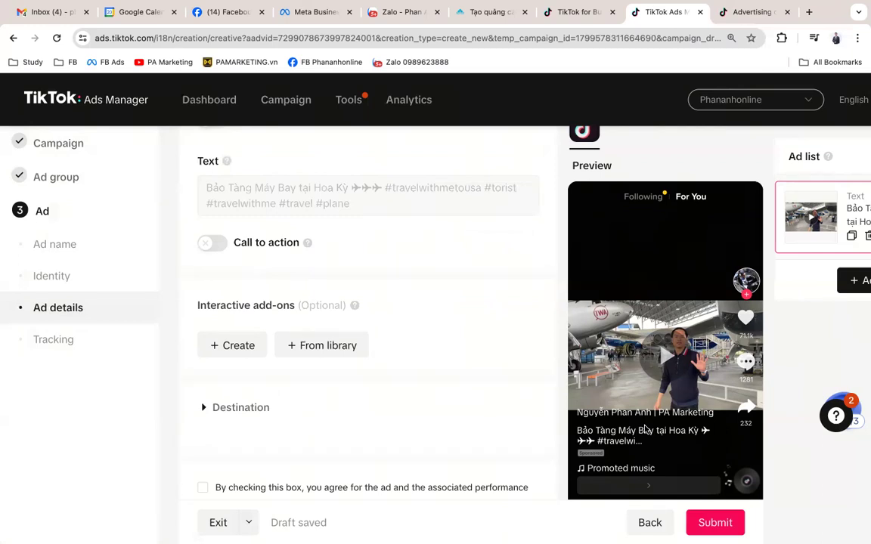
pyautogui.scroll(8, 644, 430)
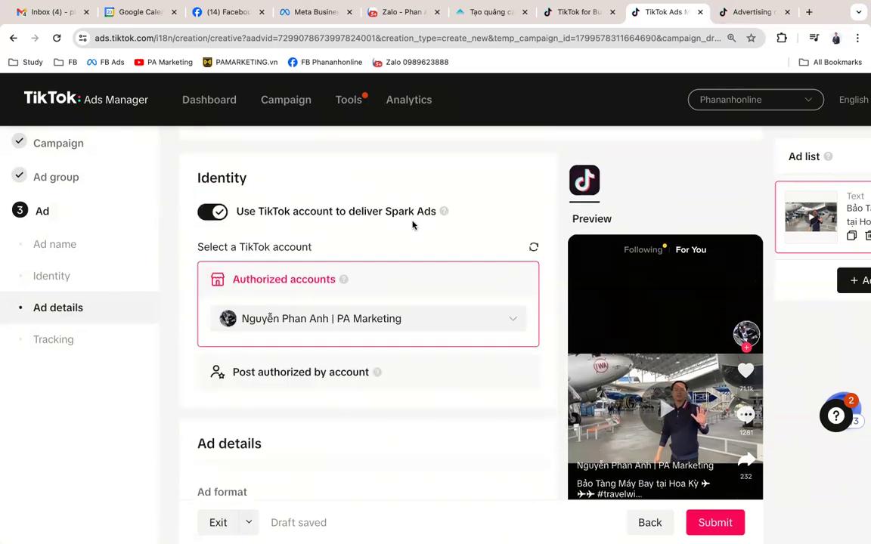
pyautogui.scroll(-1, 517, 360)
pyautogui.scroll(-2, 517, 360)
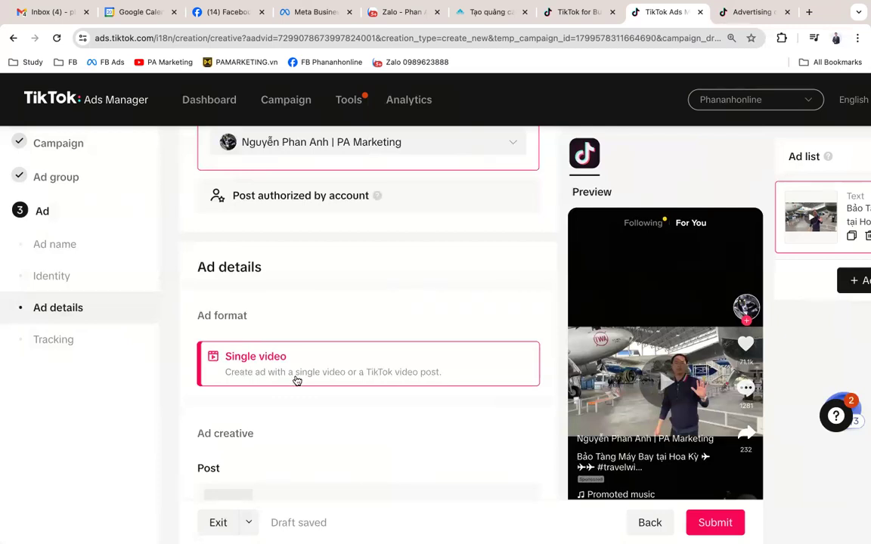
pyautogui.scroll(-1, 297, 381)
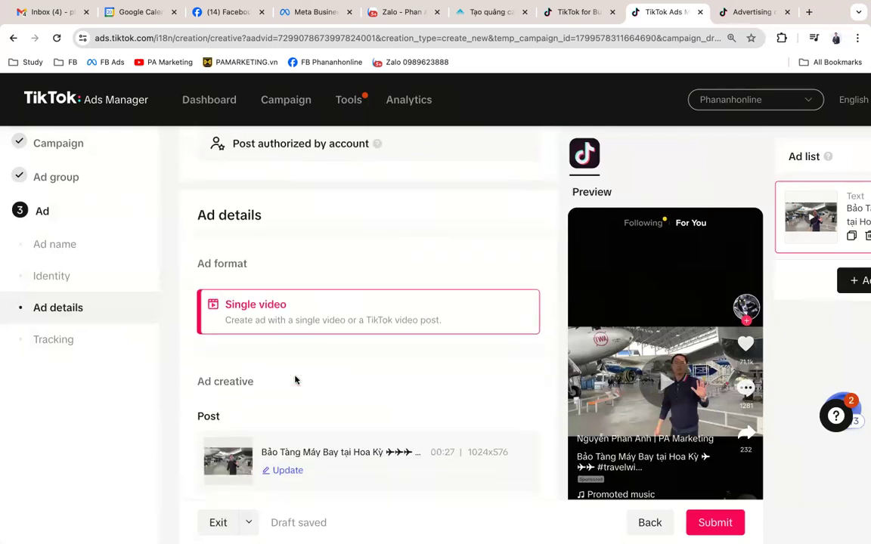
pyautogui.scroll(-4, 297, 381)
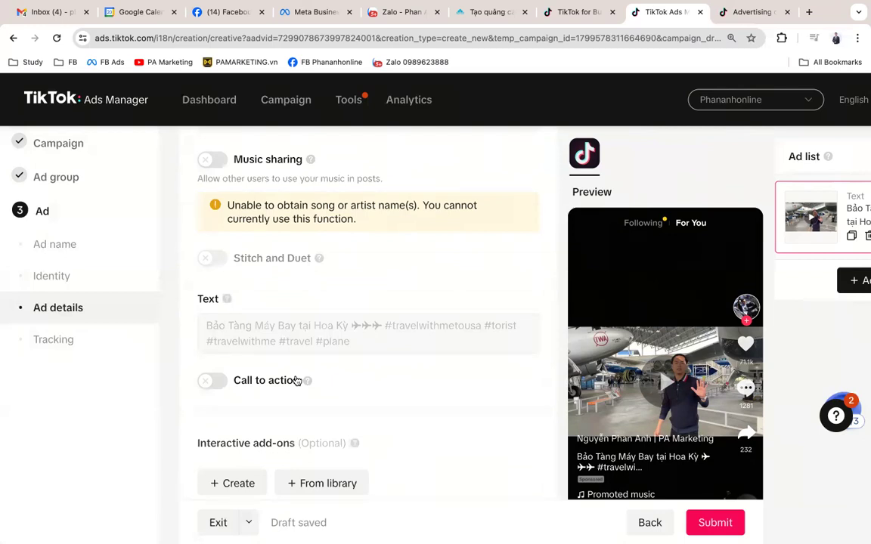
pyautogui.scroll(-1, 297, 381)
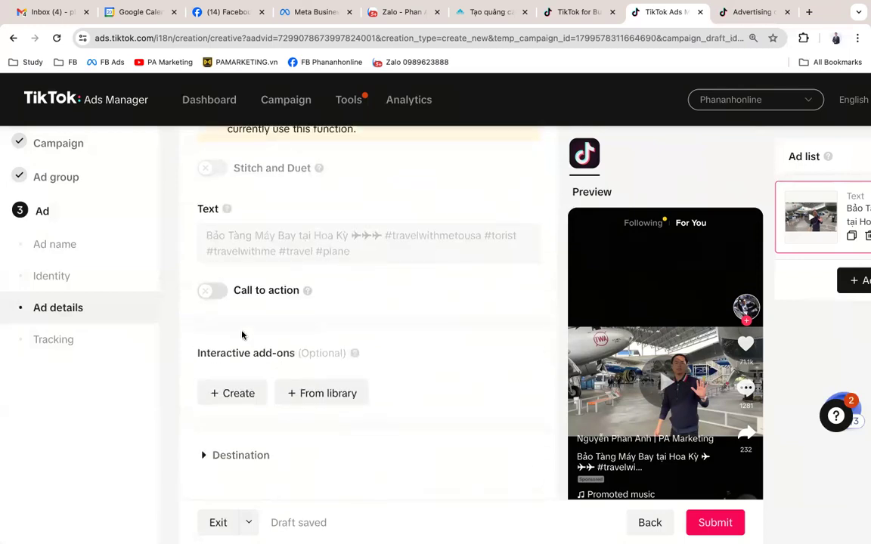
# Step: Turn on the Dynamic call to action and start creating an interactive add-on
pyautogui.click(221, 298)
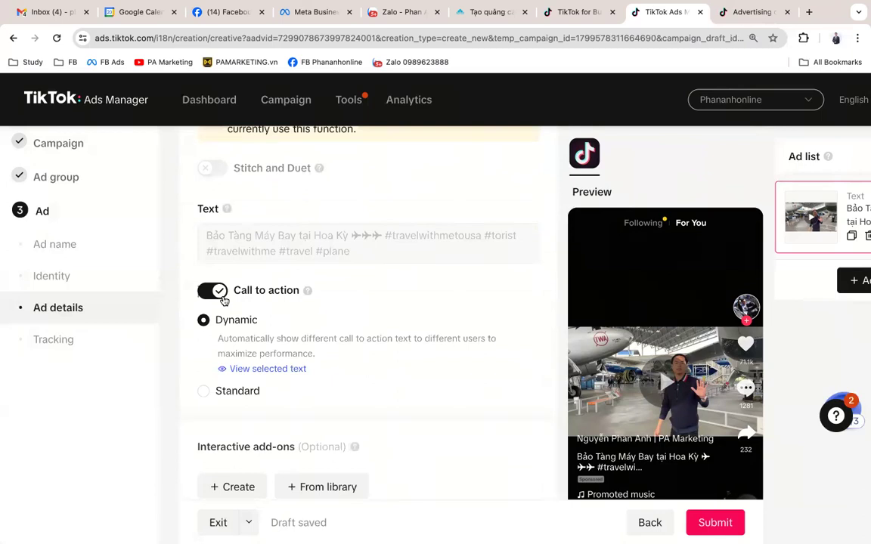
pyautogui.scroll(-1, 223, 301)
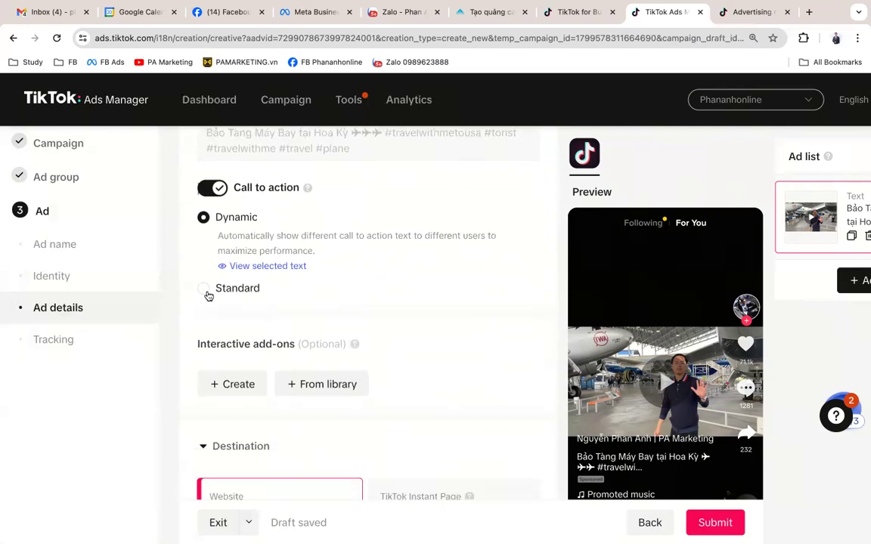
pyautogui.scroll(-1, 302, 385)
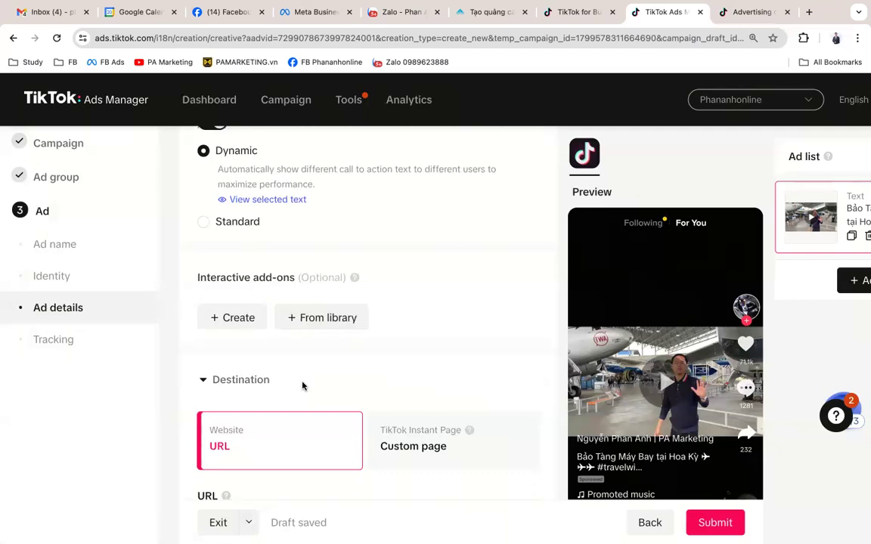
pyautogui.click(234, 319)
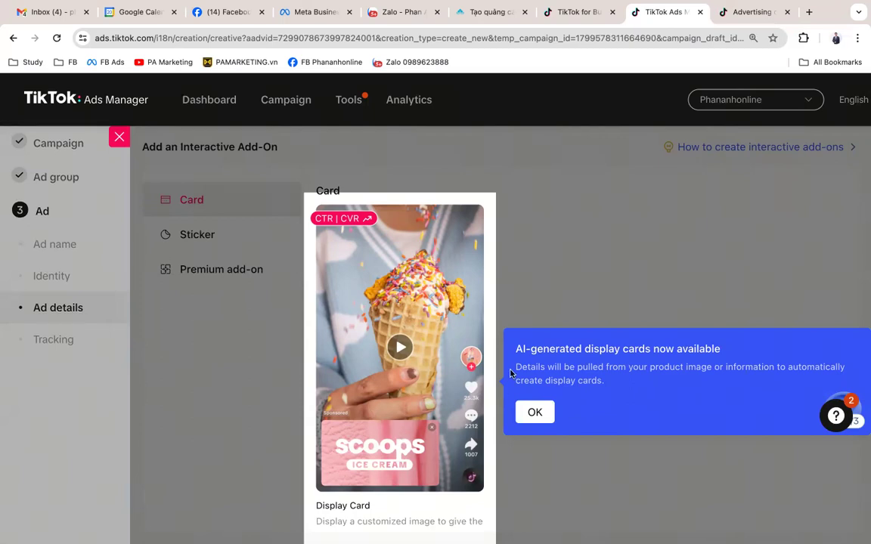
# Step: Dismiss the AI display cards announcement and browse the Card, Sticker and Premium add-on types
pyautogui.click(537, 413)
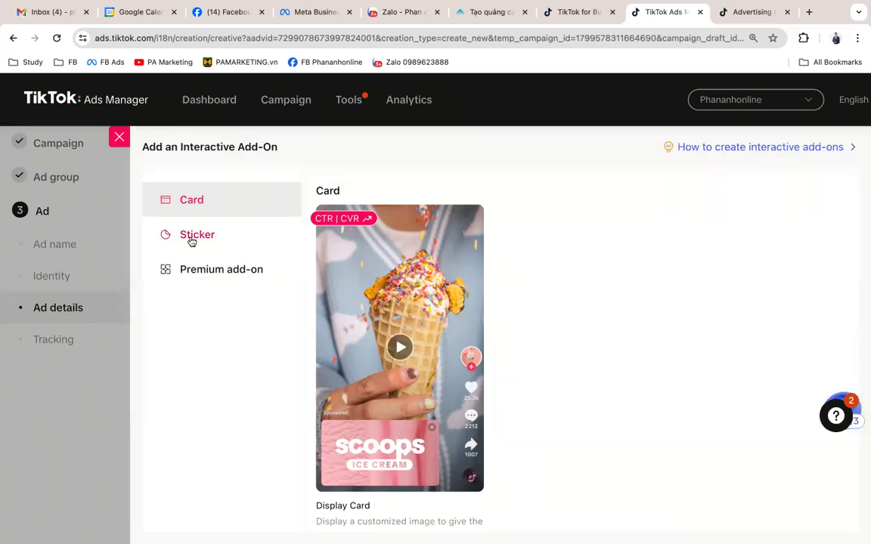
pyautogui.click(197, 246)
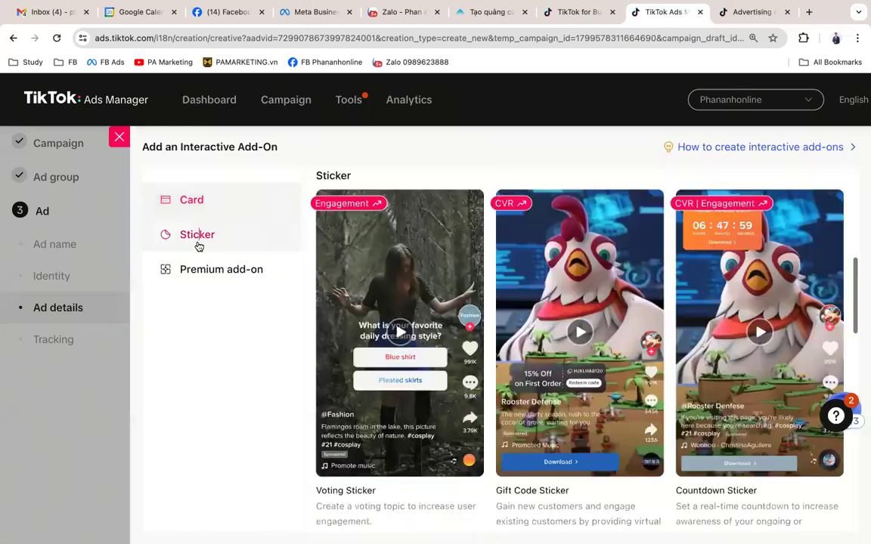
pyautogui.click(215, 282)
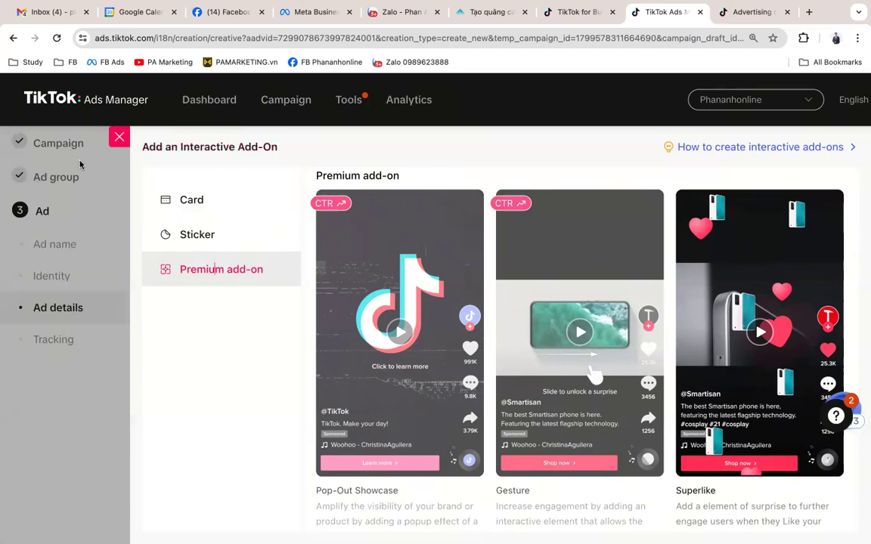
pyautogui.click(199, 206)
pyautogui.moveTo(332, 195)
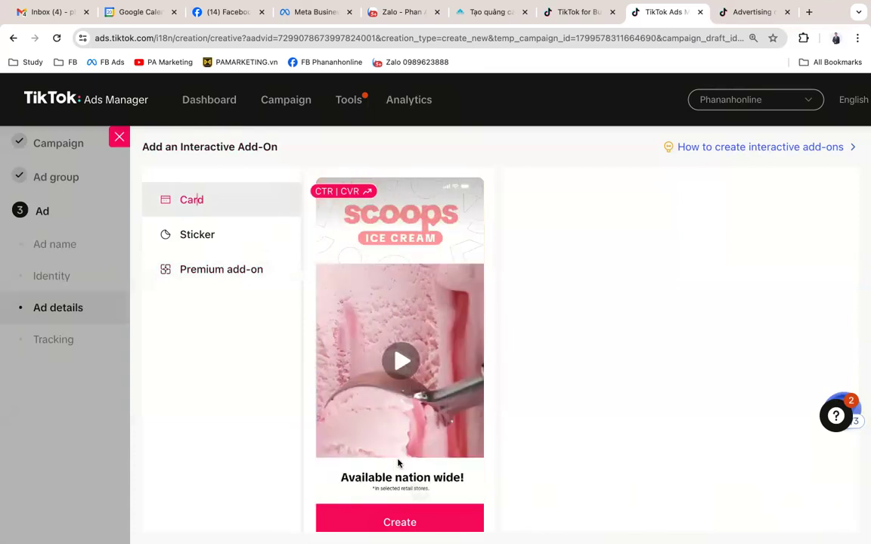
pyautogui.click(206, 239)
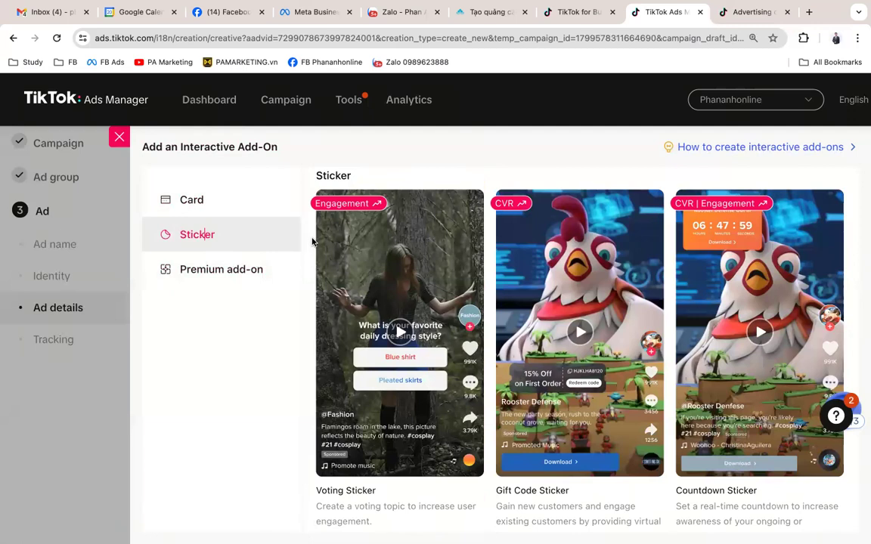
pyautogui.moveTo(420, 383)
pyautogui.click(224, 272)
pyautogui.moveTo(372, 334)
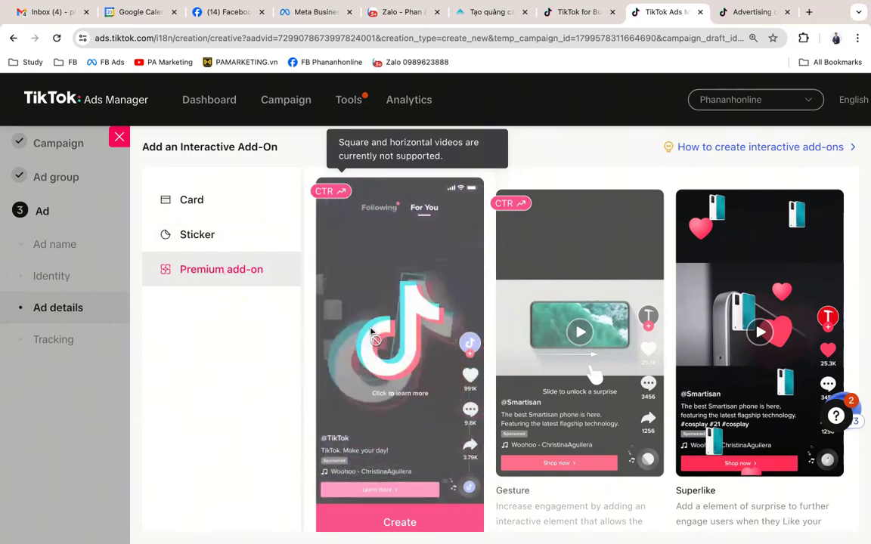
# Step: Scroll the Premium add-on types, then close the gallery without adding an add-on
pyautogui.scroll(-1, 371, 334)
pyautogui.scroll(-10, 371, 335)
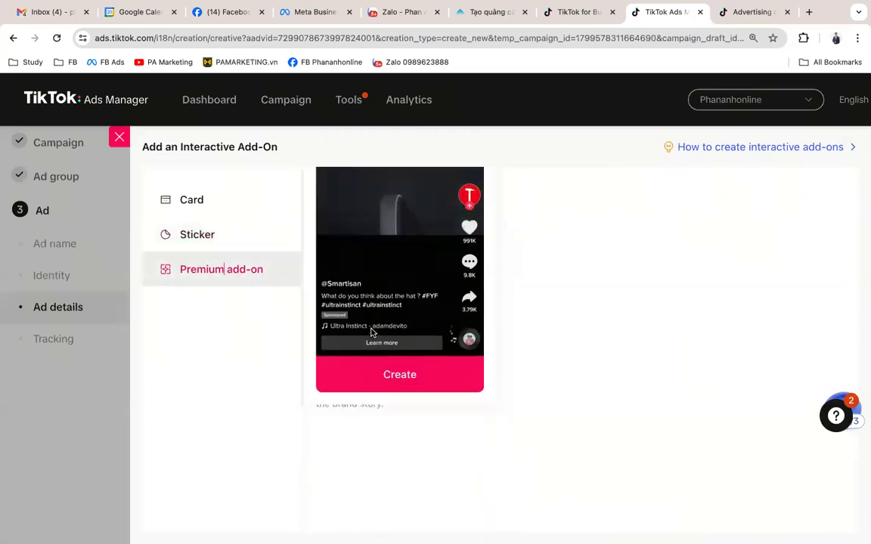
pyautogui.click(119, 139)
pyautogui.scroll(-2, 360, 286)
pyautogui.scroll(5, 360, 286)
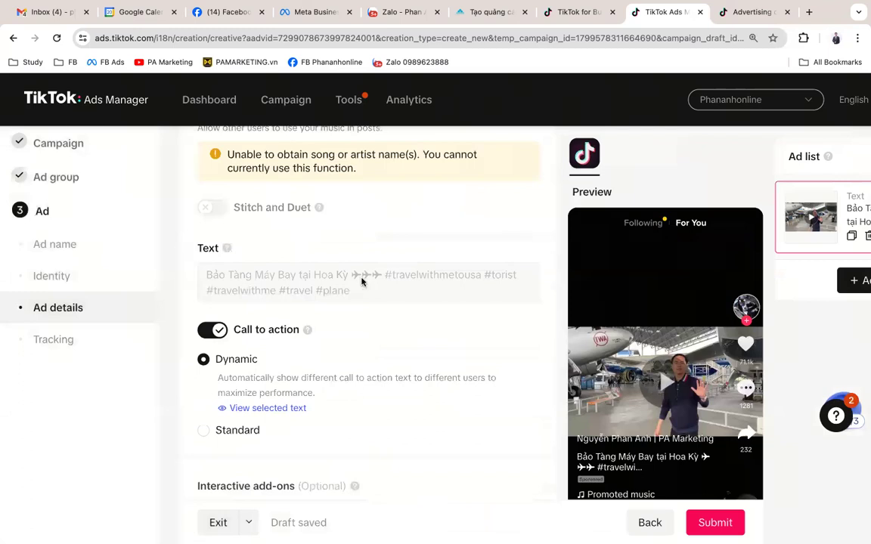
pyautogui.scroll(-3, 362, 281)
pyautogui.scroll(1, 361, 282)
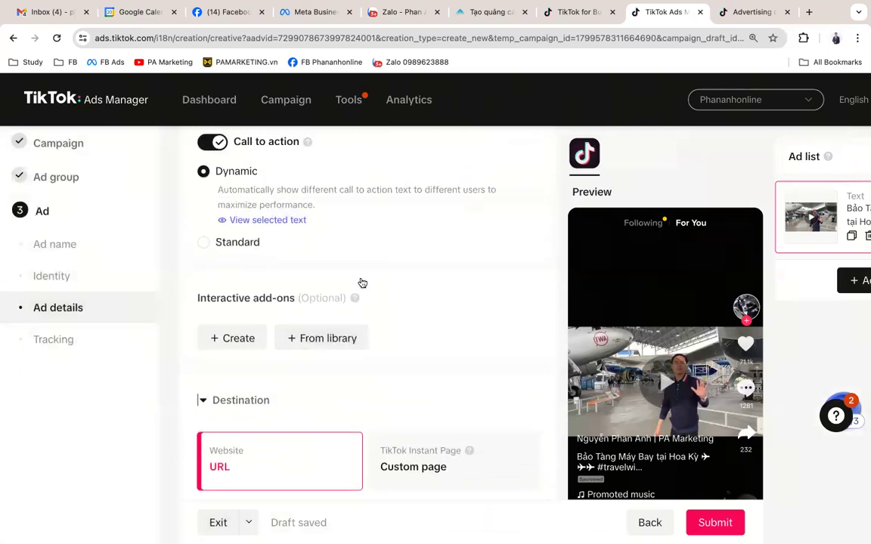
pyautogui.scroll(-2, 362, 283)
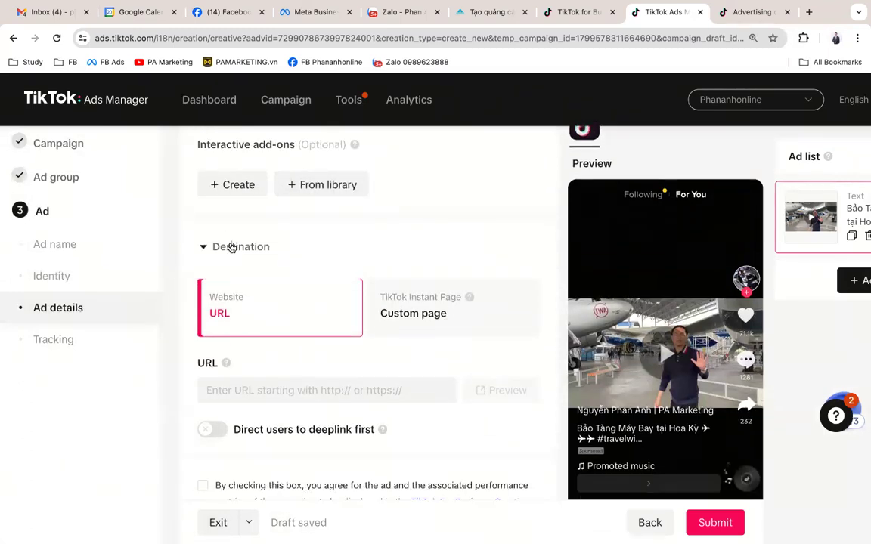
pyautogui.click(232, 248)
pyautogui.click(232, 248)
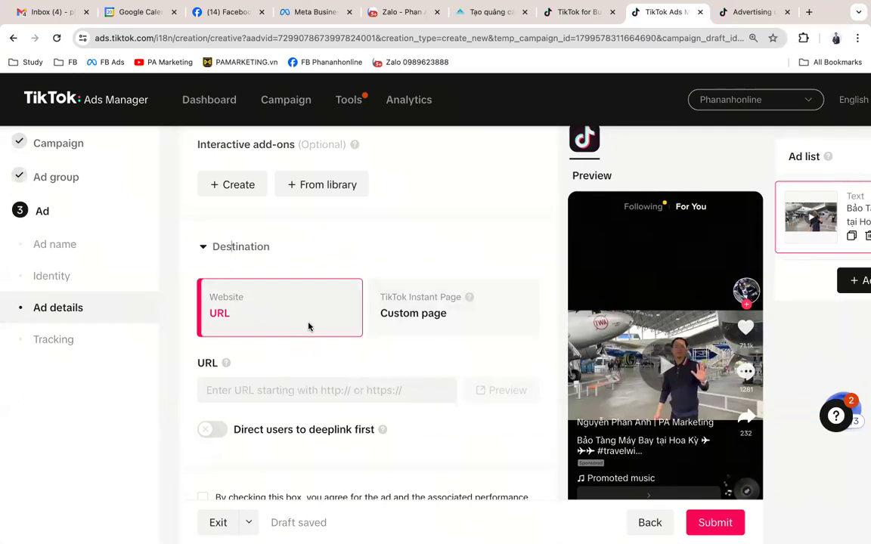
pyautogui.click(319, 392)
pyautogui.write('http://')
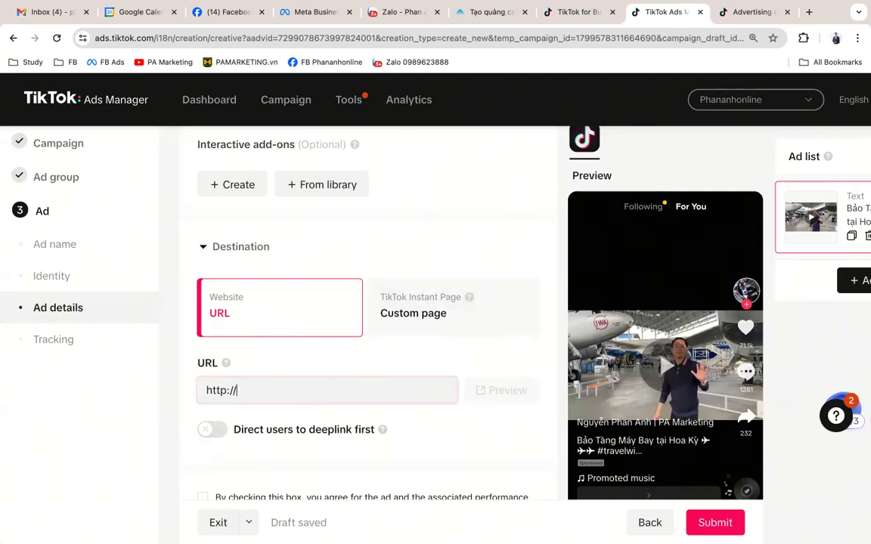
pyautogui.write('phân')
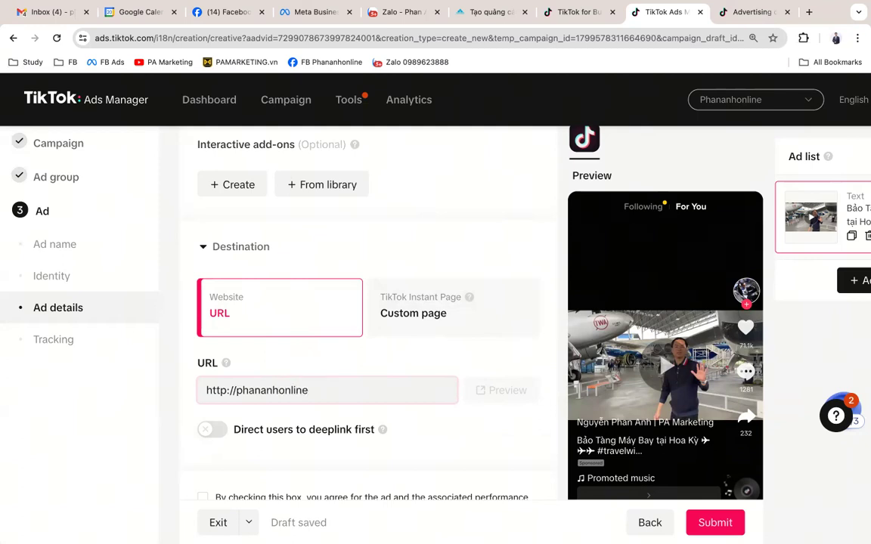
pyautogui.write('om')
pyautogui.moveTo(265, 392); pyautogui.dragTo(467, 399)
pyautogui.press('BackSpace')
pyautogui.write('eting.vn')
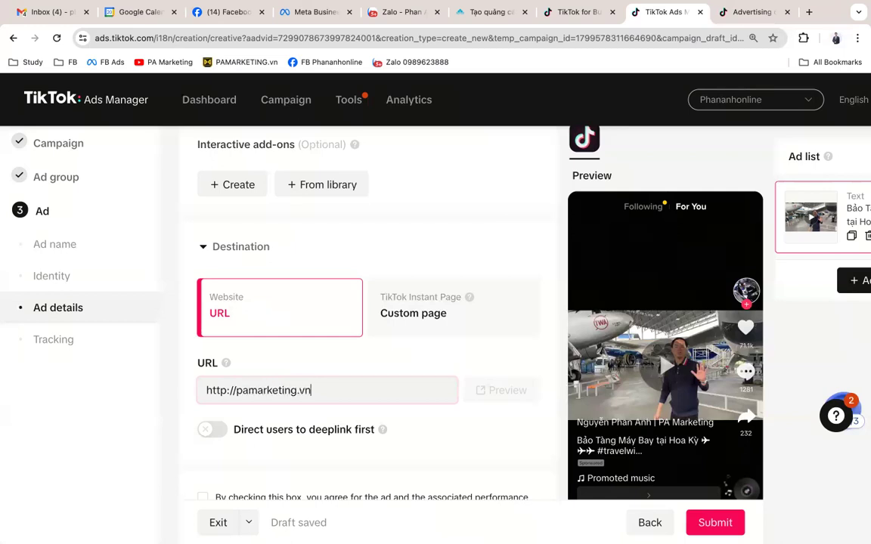
pyautogui.click(506, 357)
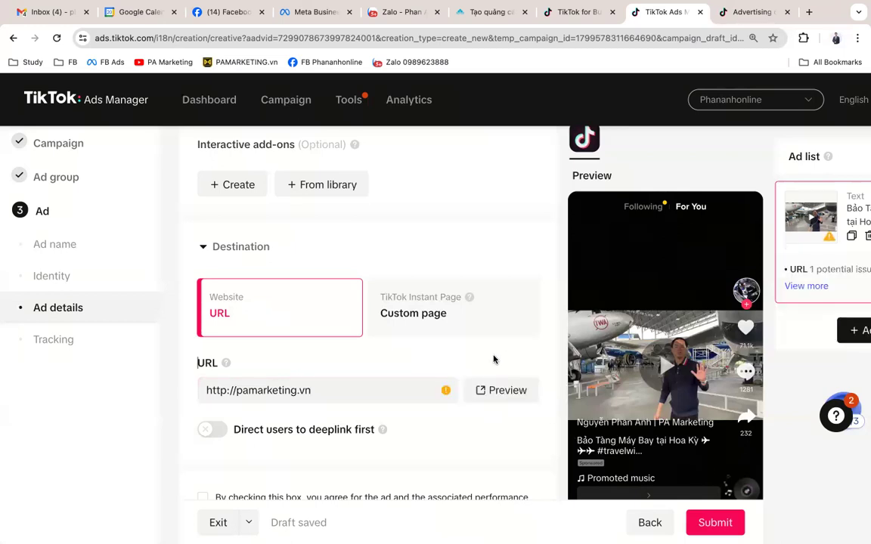
# Step: Change the URL to https, then choose the TikTok Instant Page custom page destination
pyautogui.moveTo(446, 391)
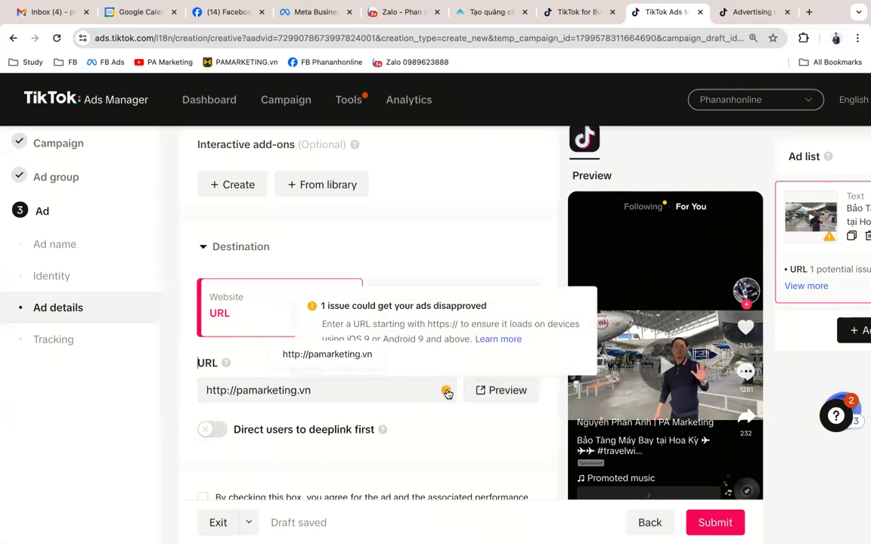
pyautogui.click(220, 388)
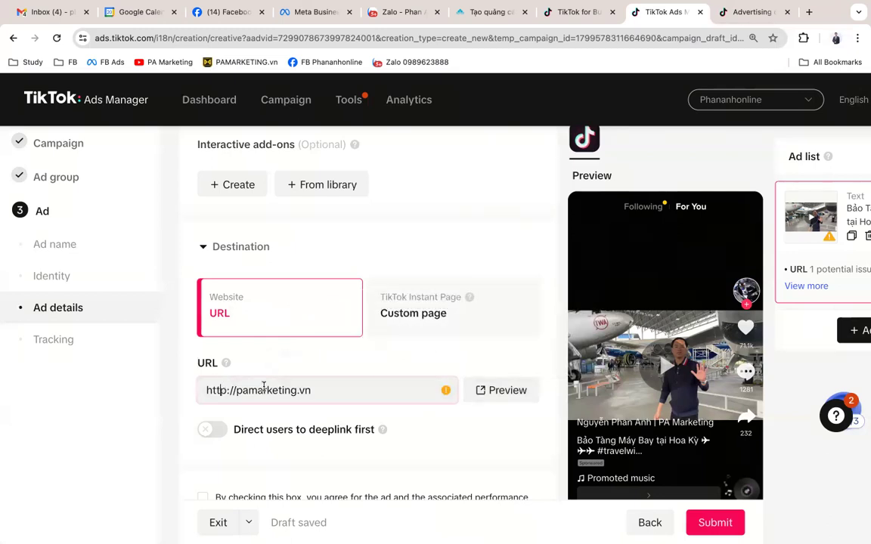
pyautogui.write('s:')
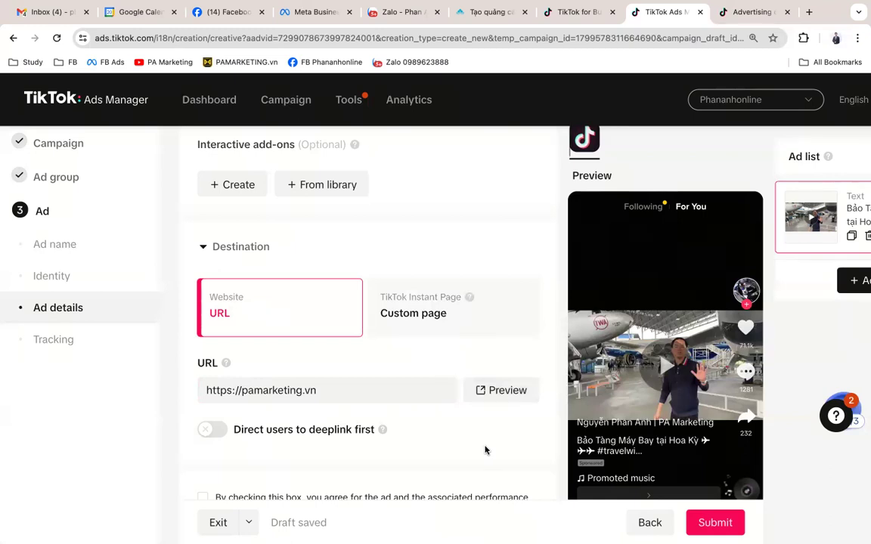
pyautogui.click(429, 315)
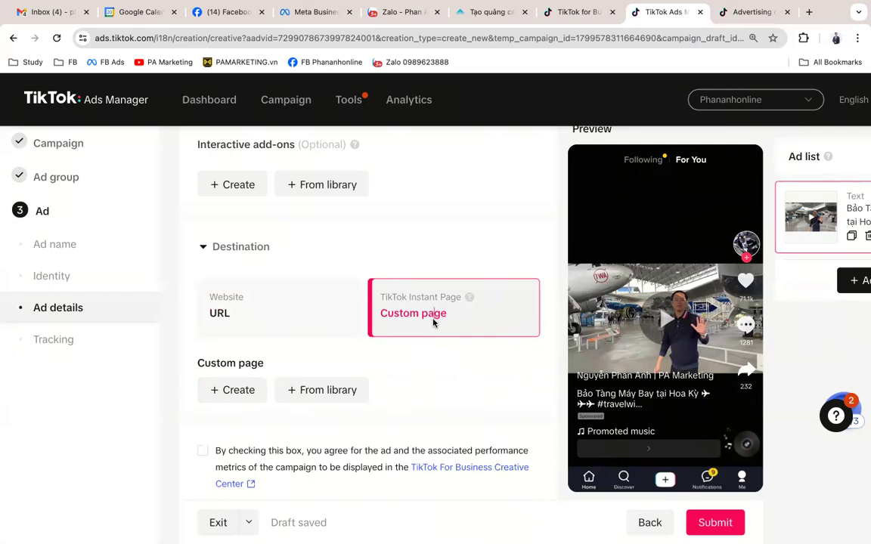
# Step: Open a new browser tab on the Google homepage
pyautogui.click(483, 316)
pyautogui.moveTo(469, 298)
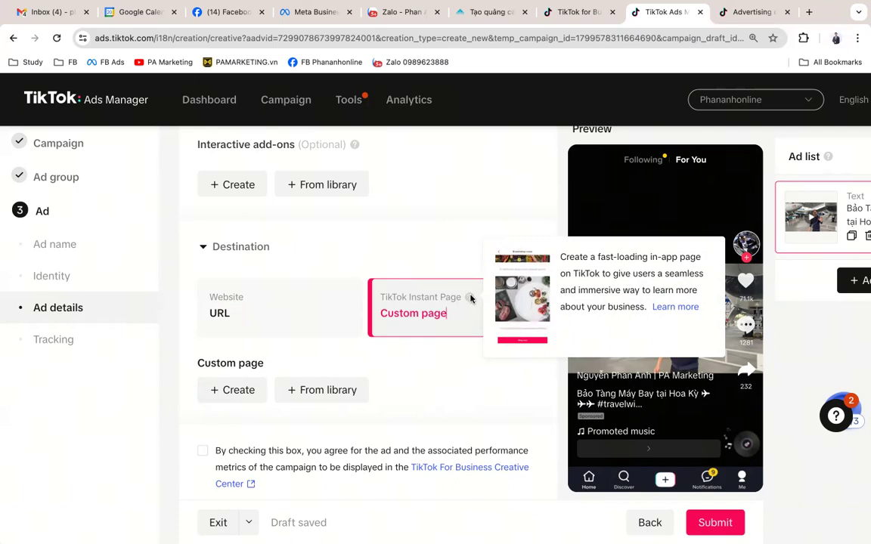
pyautogui.click(810, 14)
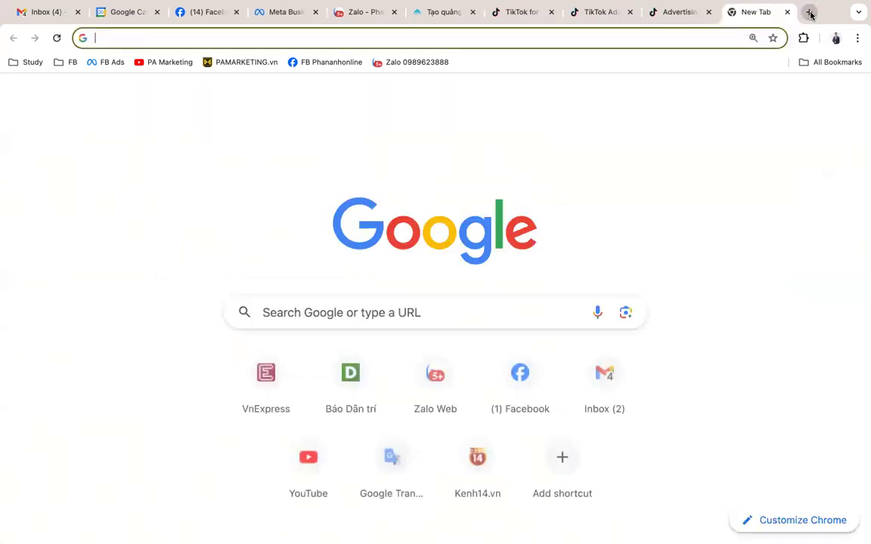
# Step: Search Google for 'tiktok instant page'
pyautogui.write('tiktok ins')
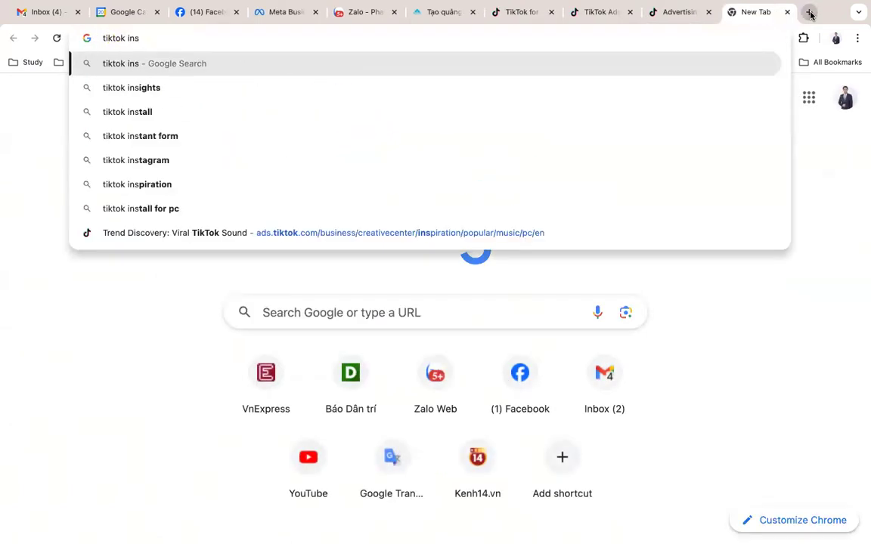
pyautogui.write('tant')
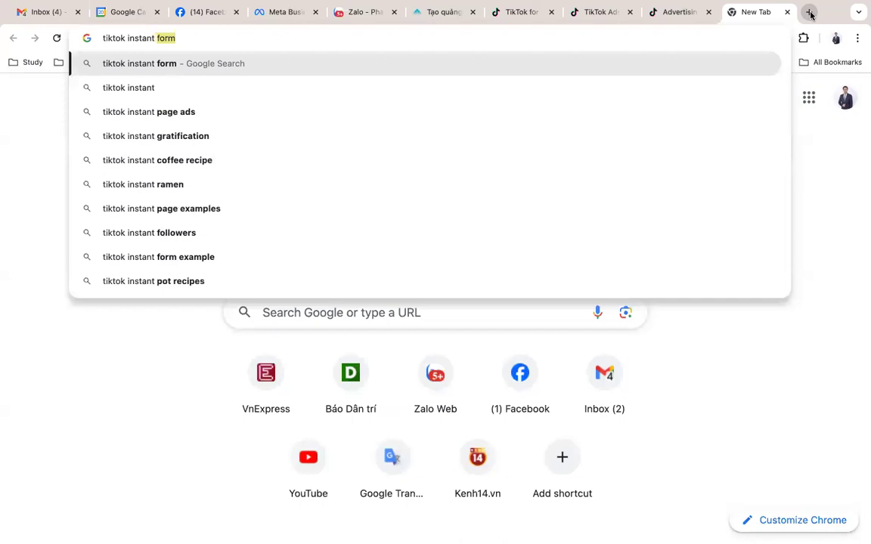
pyautogui.press('BackSpace')
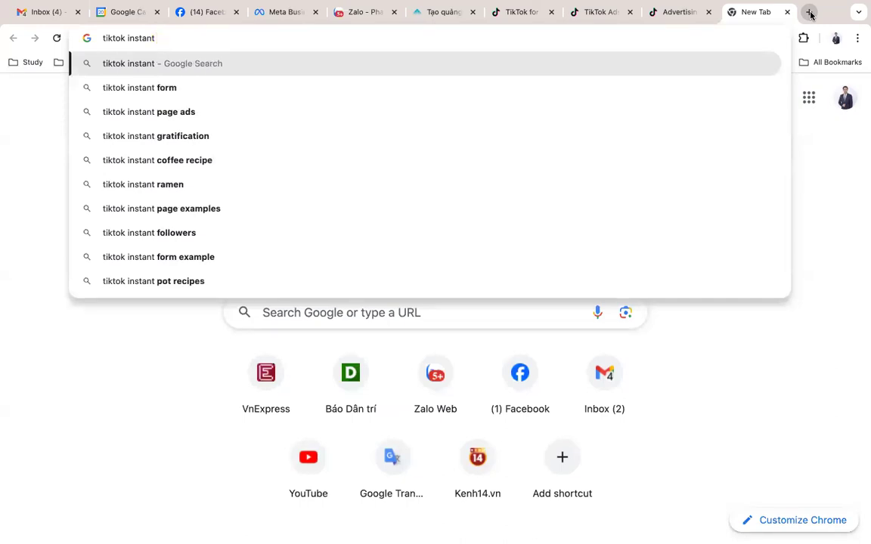
pyautogui.write('page')
pyautogui.press('BackSpace')
pyautogui.press('Return')
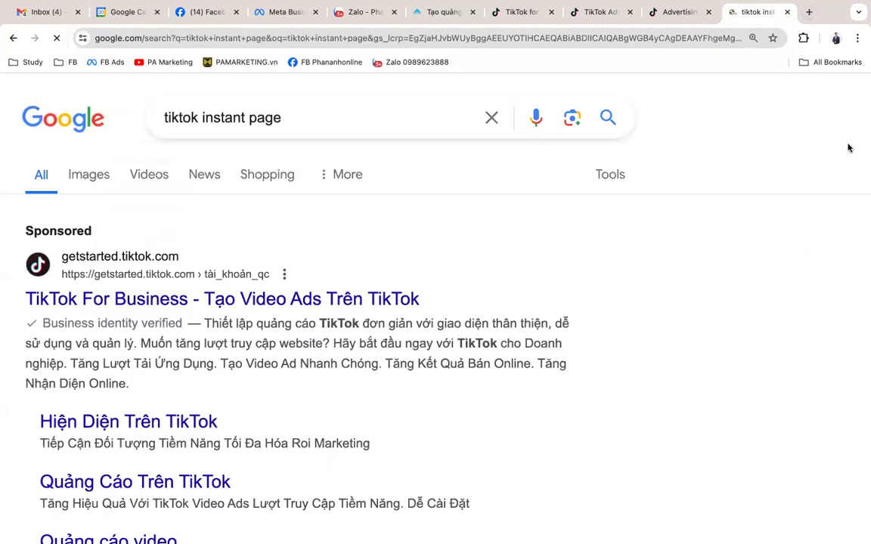
# Step: Open the About Instant Pages result in a new tab
pyautogui.scroll(-2, 654, 195)
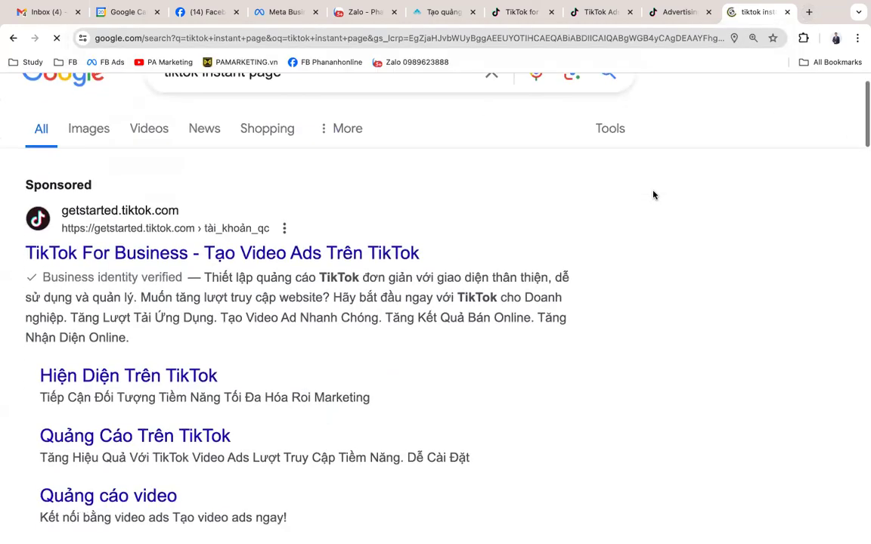
pyautogui.scroll(-5, 653, 195)
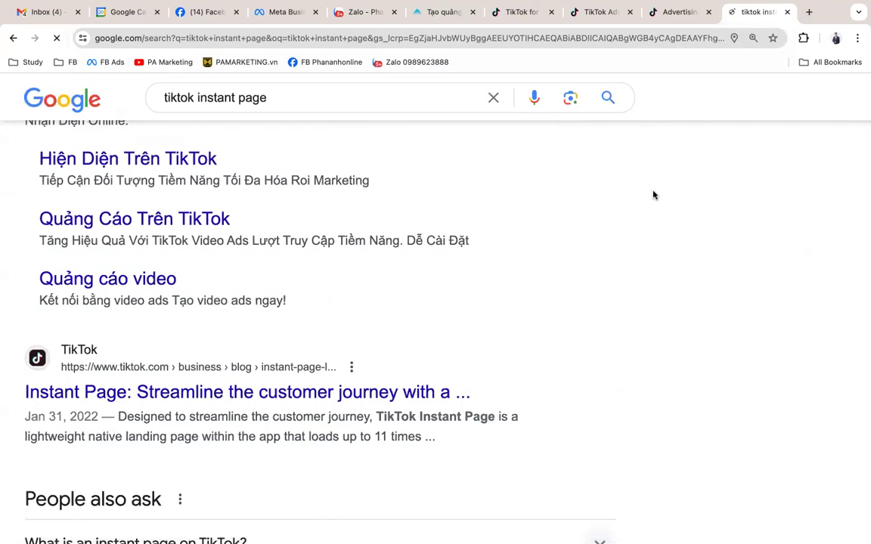
pyautogui.scroll(-2, 654, 195)
pyautogui.scroll(-3, 654, 195)
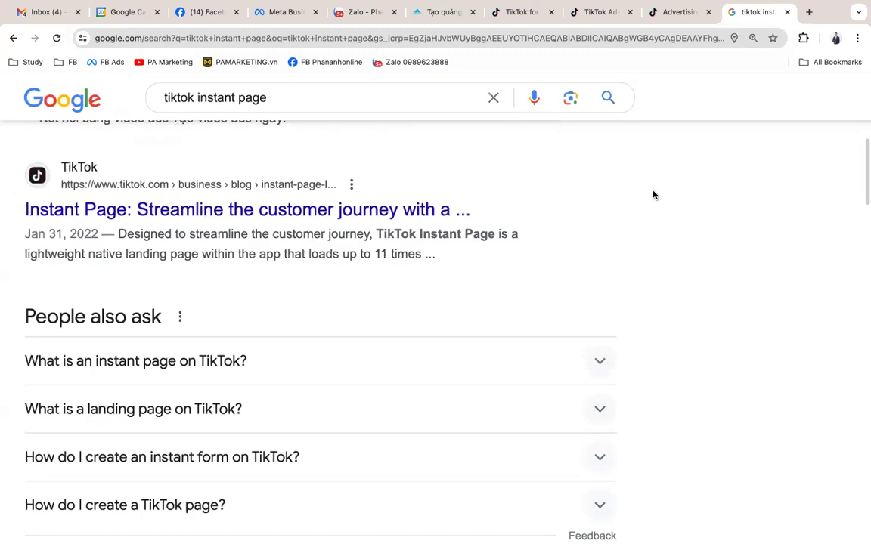
pyautogui.scroll(-3, 654, 195)
pyautogui.scroll(-9, 654, 195)
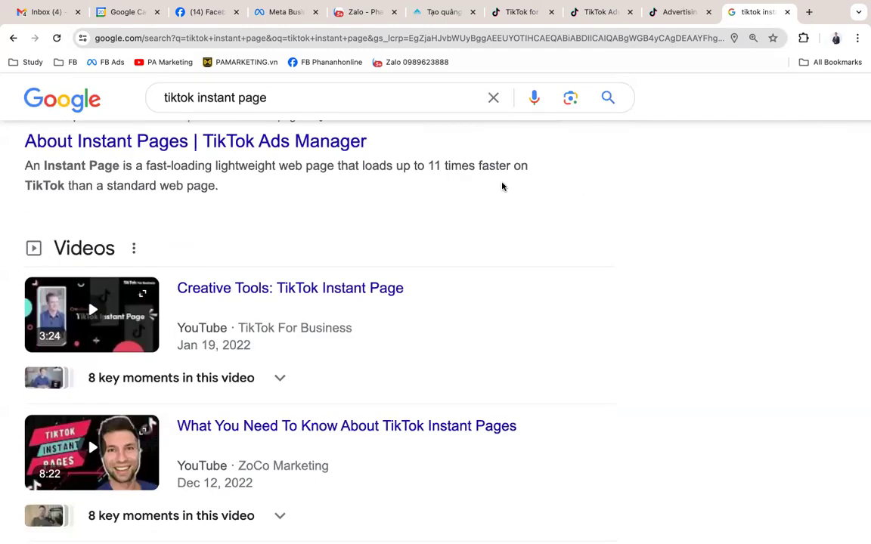
pyautogui.scroll(1, 496, 187)
pyautogui.scroll(1, 496, 186)
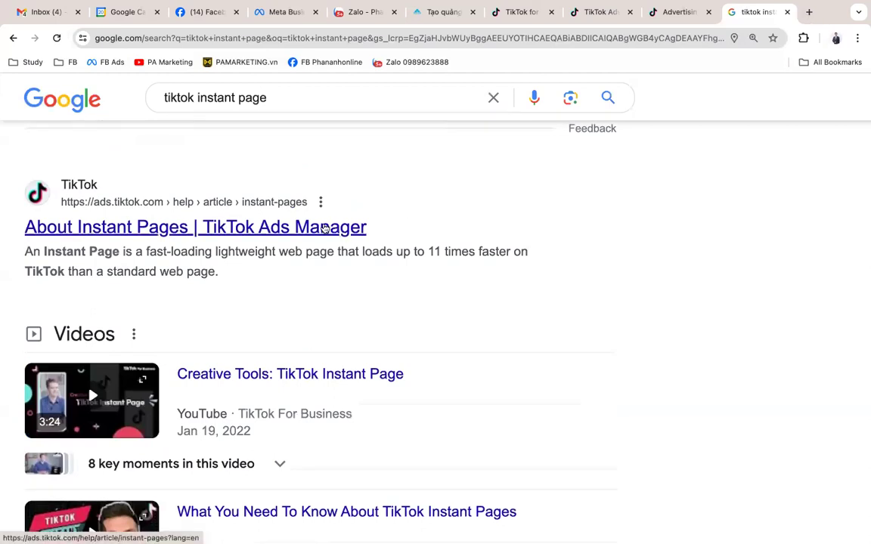
pyautogui.rightClick(324, 227)
pyautogui.click(355, 229)
pyautogui.scroll(-1, 484, 273)
pyautogui.scroll(-6, 485, 272)
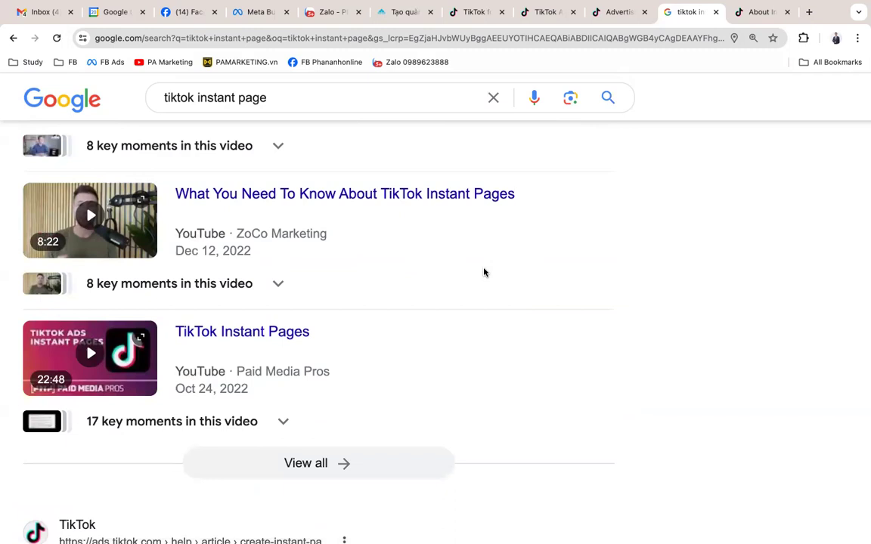
pyautogui.scroll(-6, 484, 272)
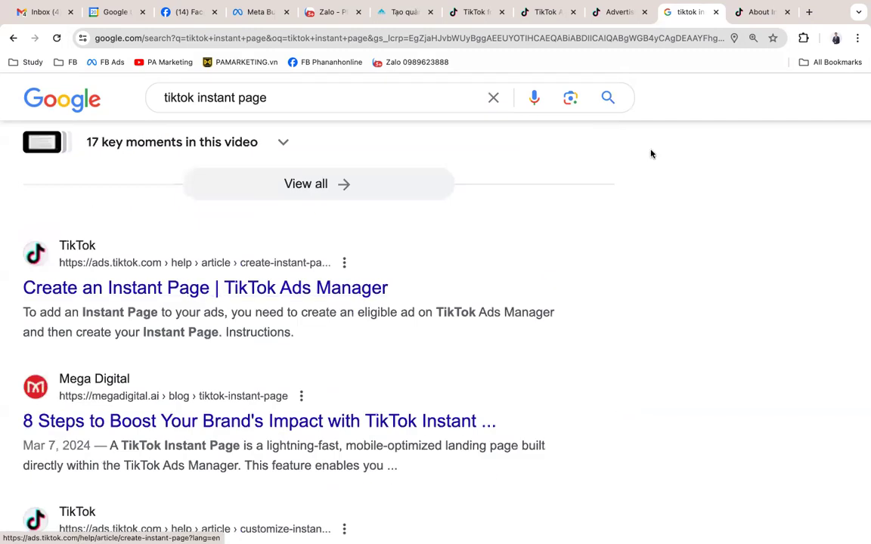
# Step: Read the About Instant Pages article's Availability list, then return to the TikTok for Business tab
pyautogui.click(739, 13)
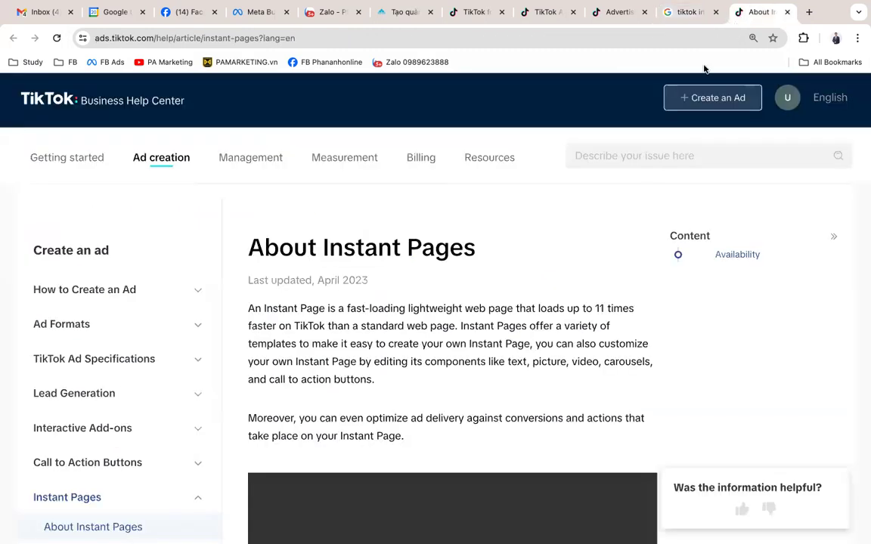
pyautogui.scroll(-5, 540, 266)
pyautogui.scroll(-5, 541, 266)
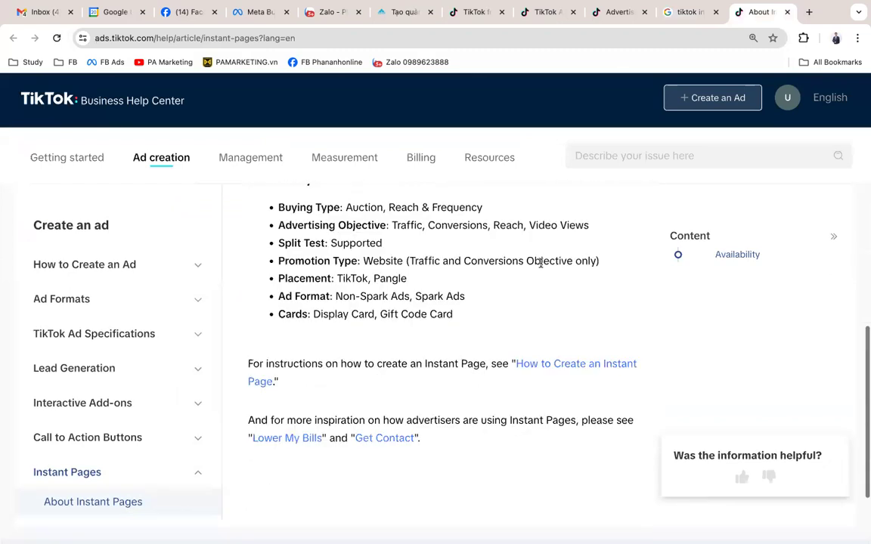
pyautogui.scroll(3, 541, 266)
pyautogui.scroll(-3, 540, 266)
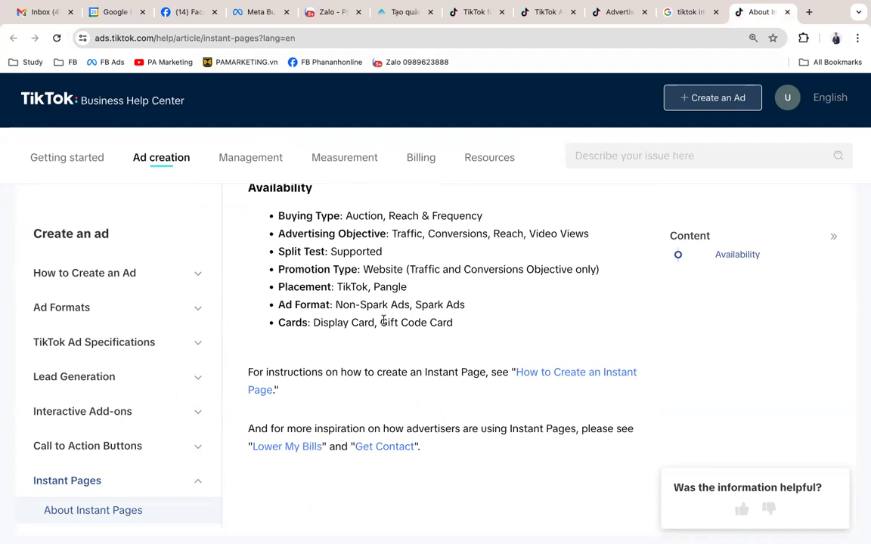
pyautogui.scroll(-2, 384, 321)
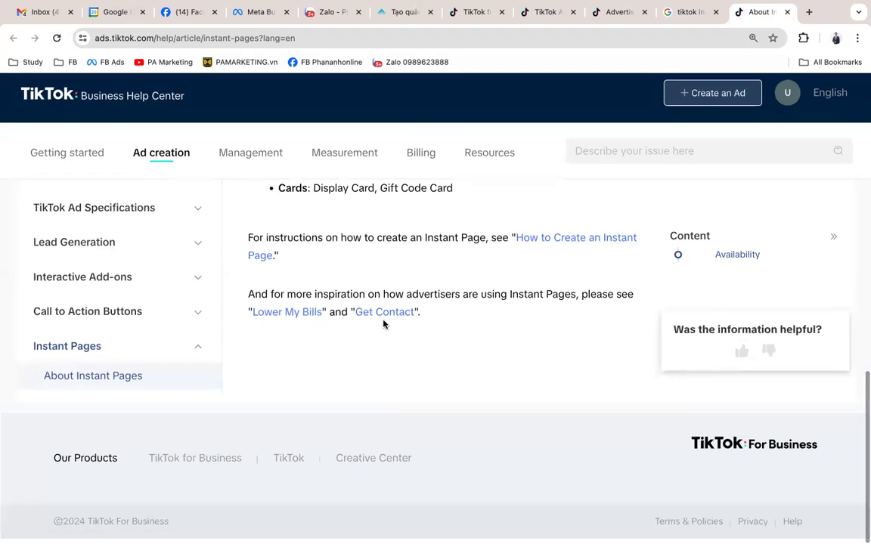
pyautogui.scroll(6, 384, 325)
pyautogui.scroll(3, 383, 324)
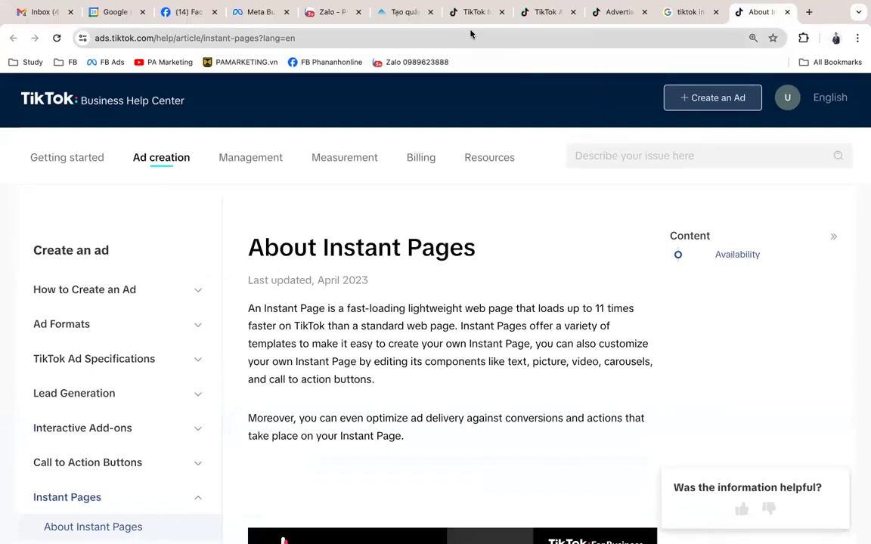
pyautogui.click(472, 12)
# Step: Back in the ad form, change the Destination from TikTok Instant Page to Website URL
pyautogui.click(533, 20)
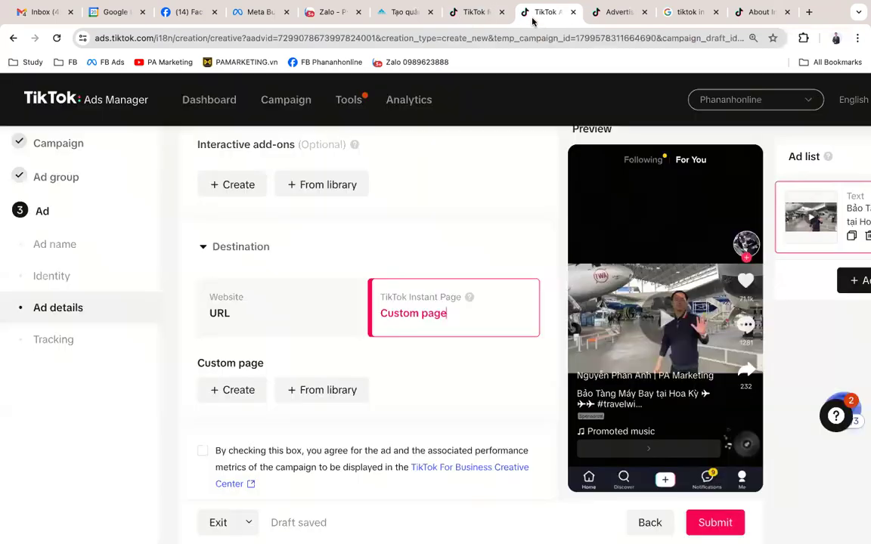
pyautogui.scroll(-1, 455, 280)
pyautogui.scroll(-1, 455, 279)
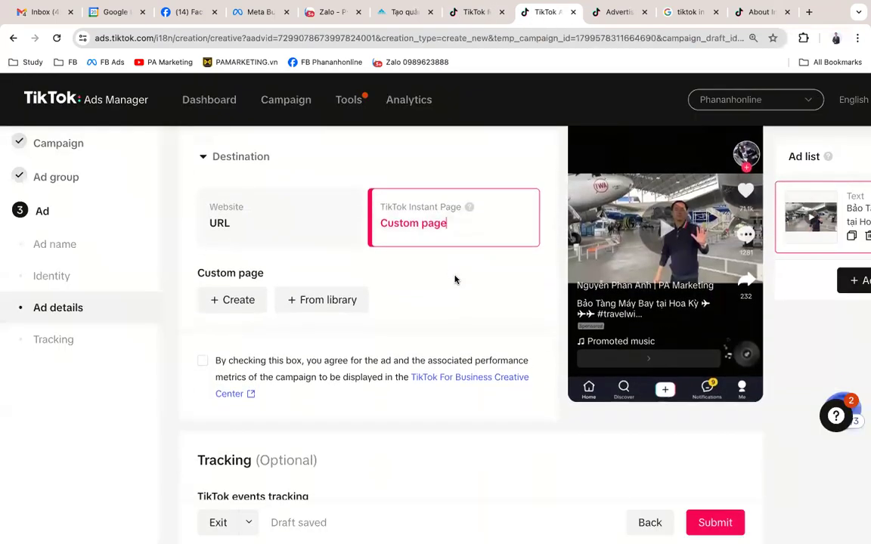
pyautogui.scroll(4, 422, 275)
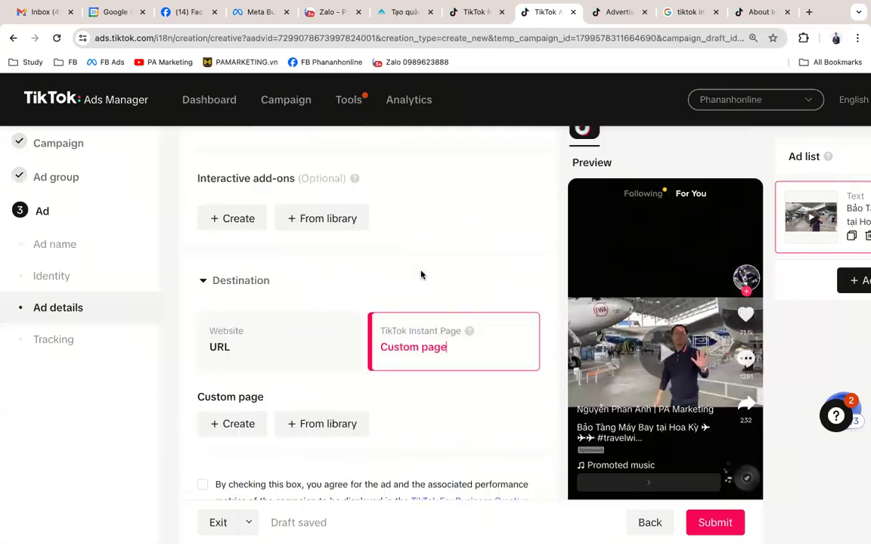
pyautogui.scroll(-8, 421, 275)
pyautogui.scroll(4, 421, 275)
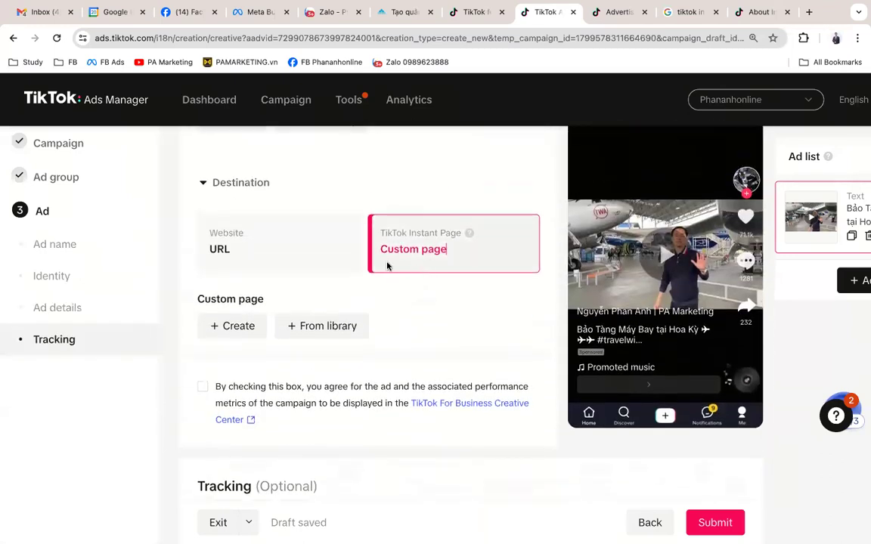
pyautogui.click(310, 253)
pyautogui.scroll(-1, 416, 369)
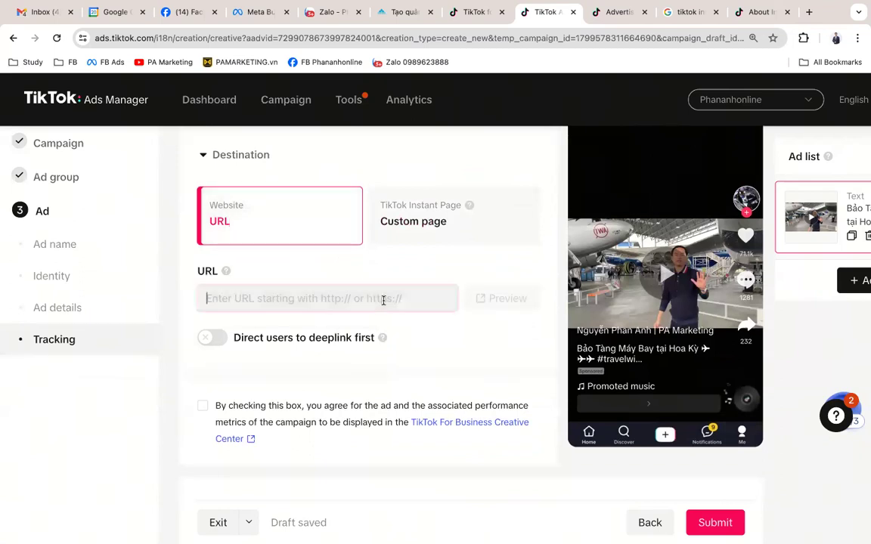
pyautogui.scroll(1, 382, 301)
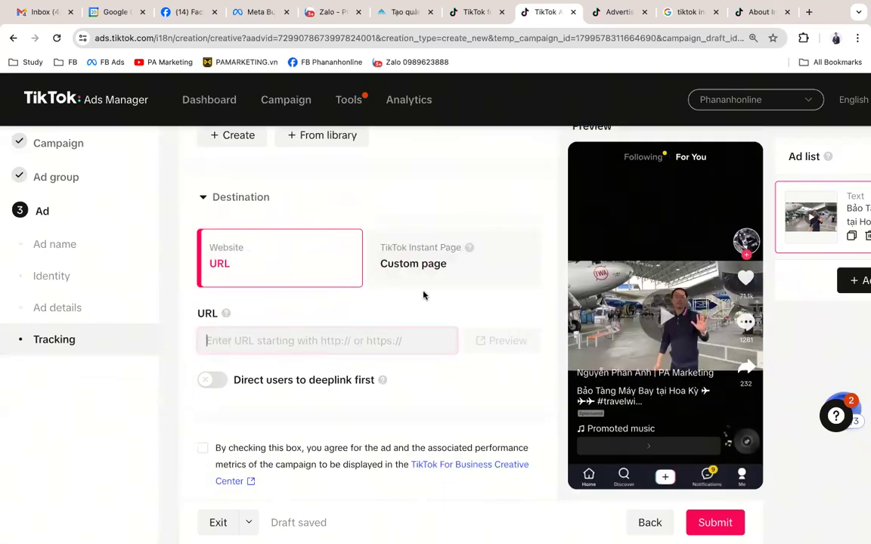
pyautogui.scroll(4, 425, 296)
pyautogui.scroll(-8, 425, 296)
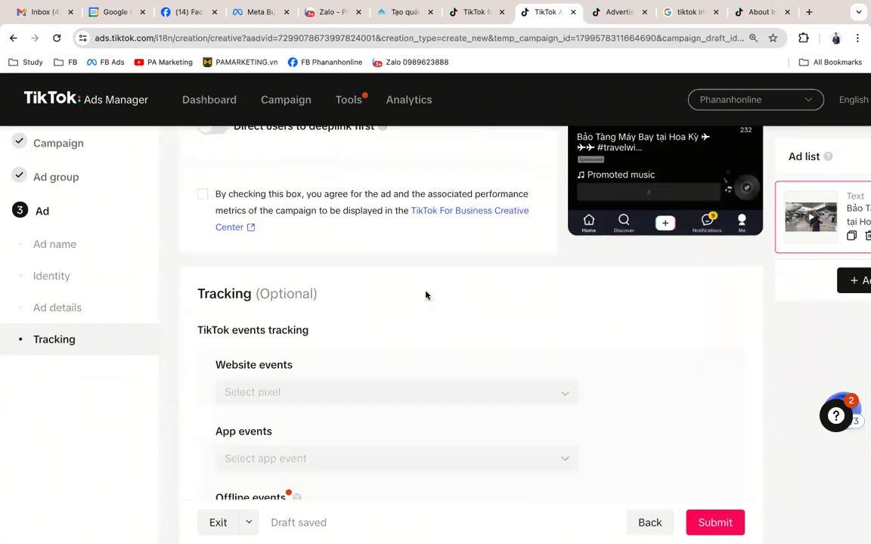
pyautogui.scroll(4, 425, 295)
pyautogui.write('http')
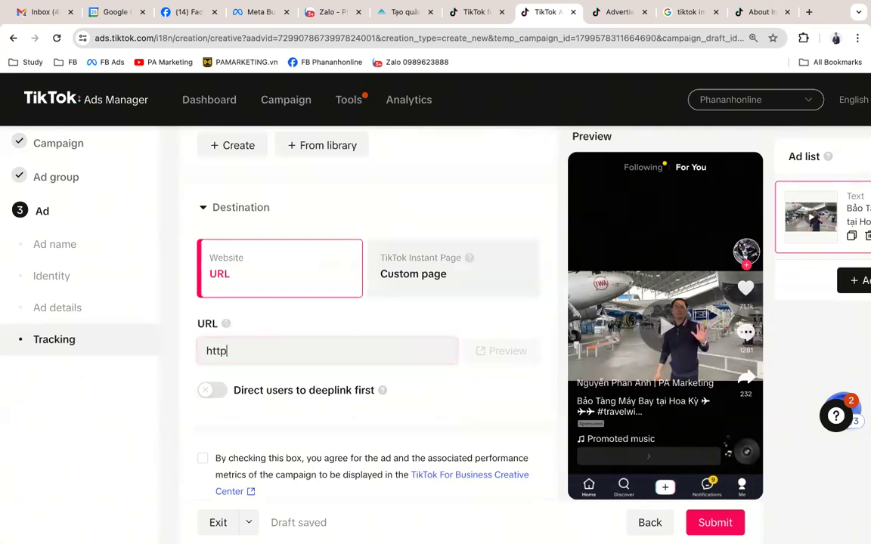
pyautogui.write('s://pamarketing.vn')
pyautogui.press('Tab')
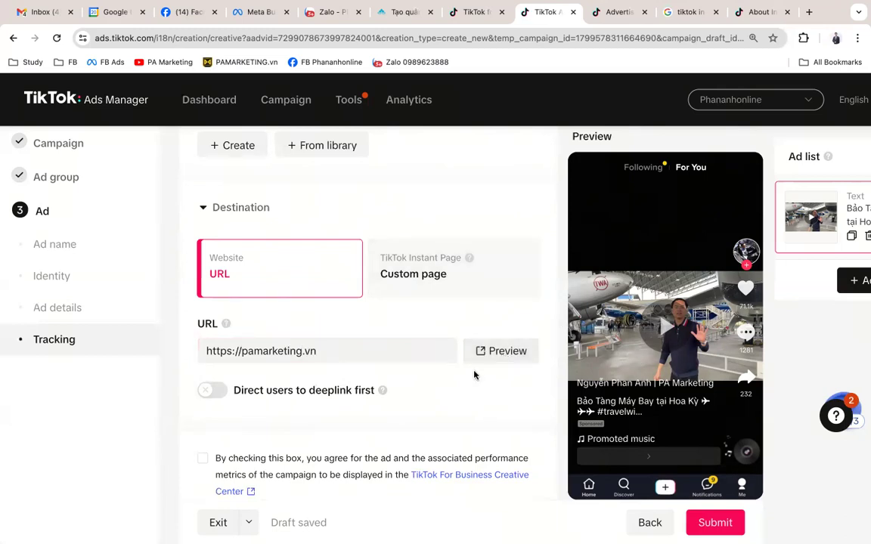
# Step: Tick the agreement to display the ad in the TikTok For Business Creative Center
pyautogui.scroll(-1, 453, 374)
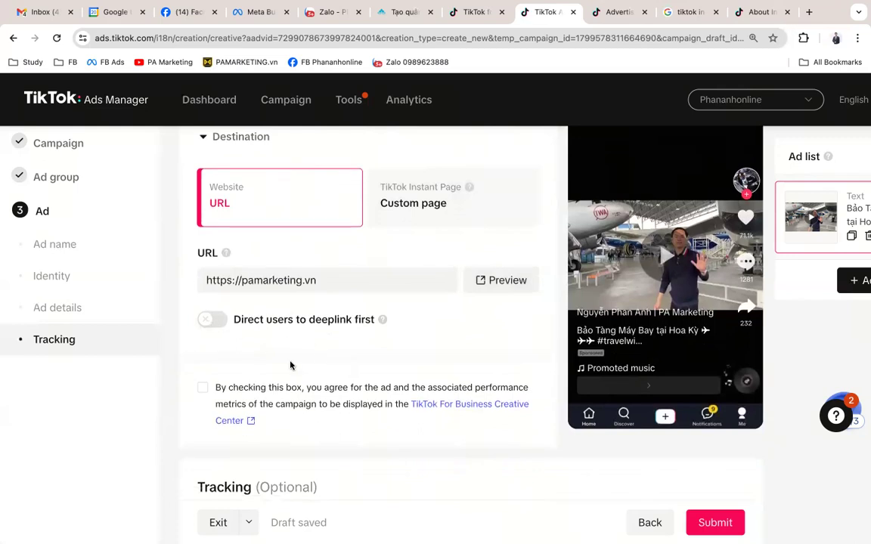
pyautogui.scroll(-1, 292, 365)
pyautogui.click(252, 338)
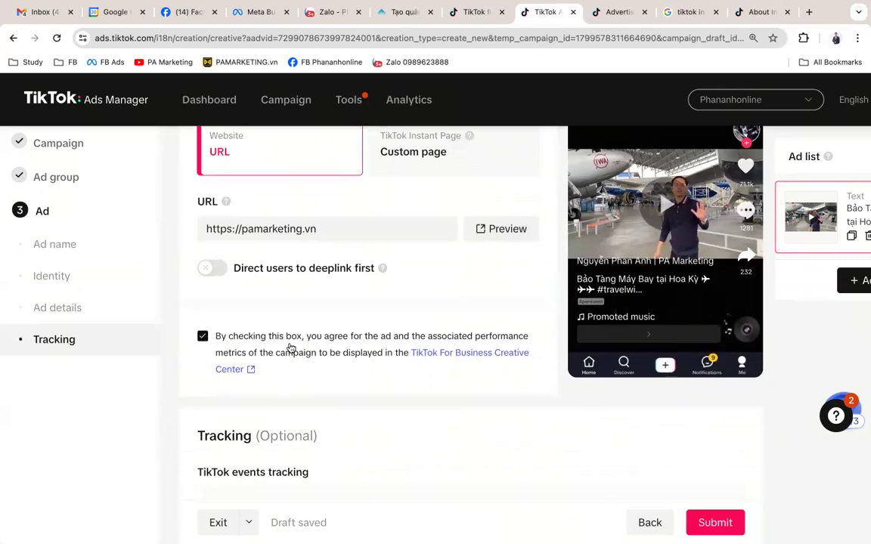
pyautogui.scroll(-3, 291, 348)
pyautogui.scroll(-1, 292, 347)
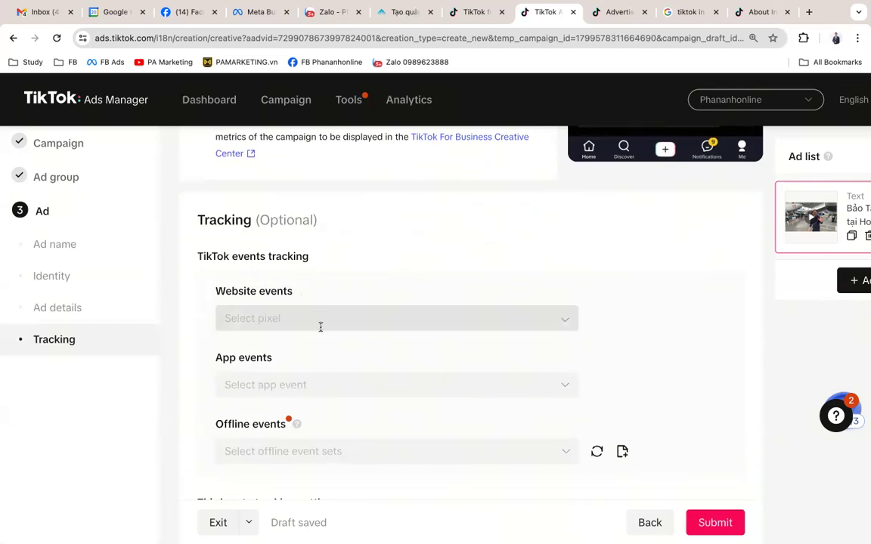
# Step: Scroll through the Tracking section of the ad form
pyautogui.scroll(-1, 321, 329)
pyautogui.scroll(-3, 320, 333)
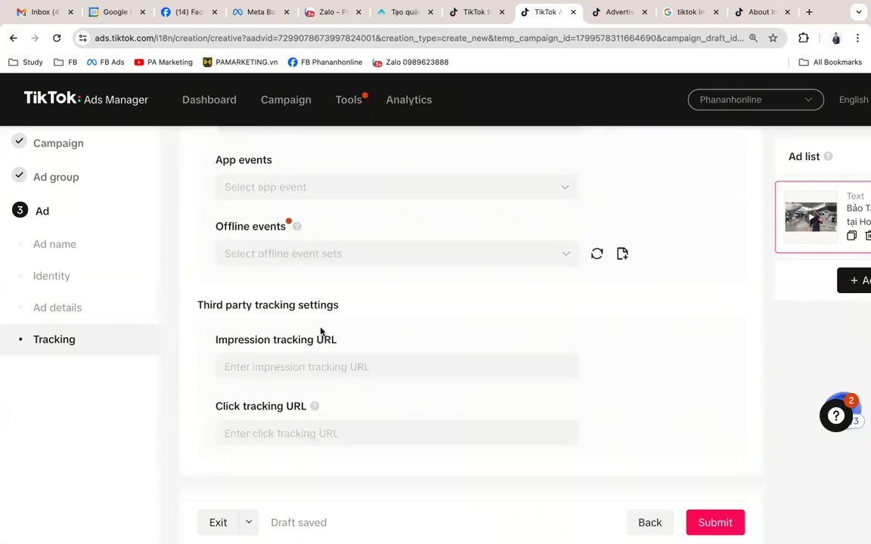
pyautogui.scroll(-1, 321, 331)
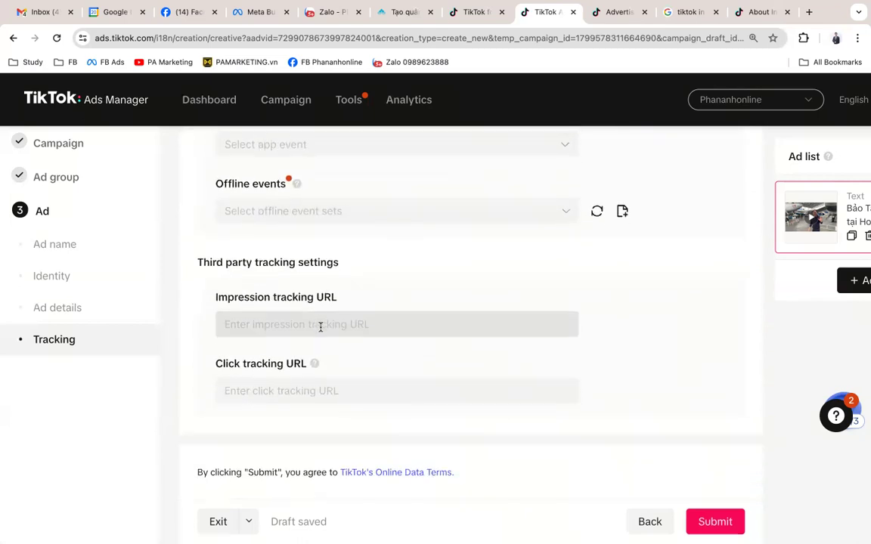
pyautogui.scroll(1, 323, 351)
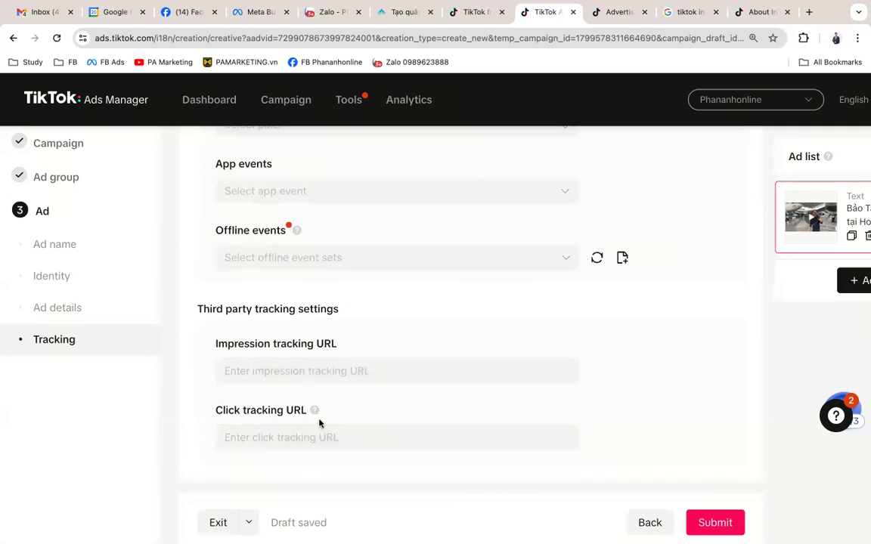
pyautogui.scroll(-1, 413, 333)
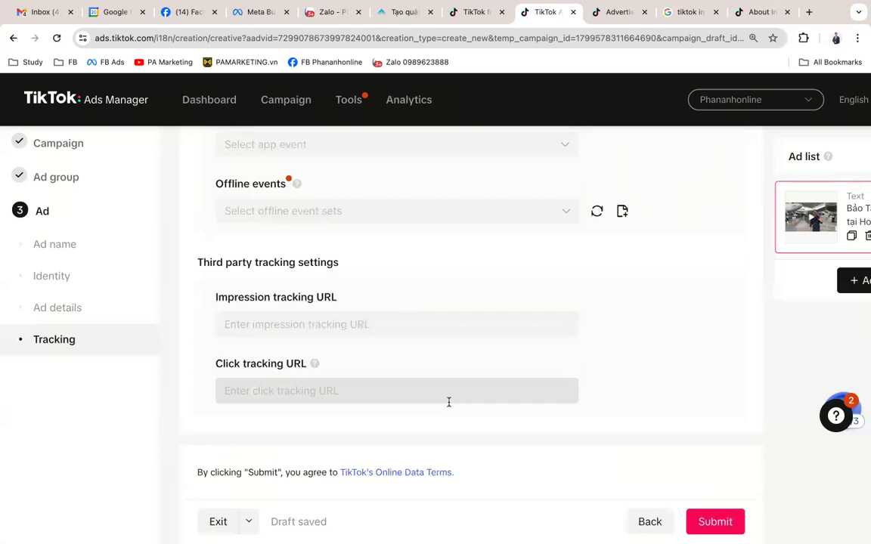
pyautogui.scroll(3, 448, 403)
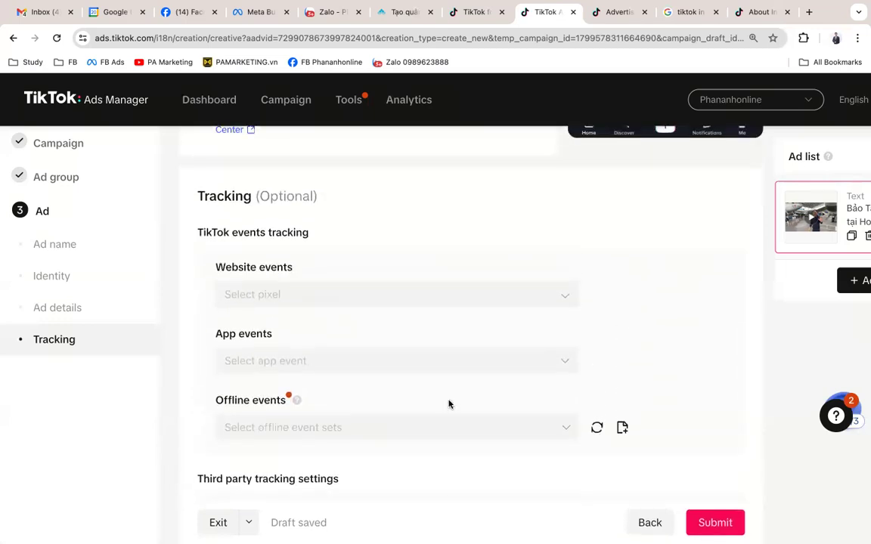
pyautogui.scroll(1, 448, 404)
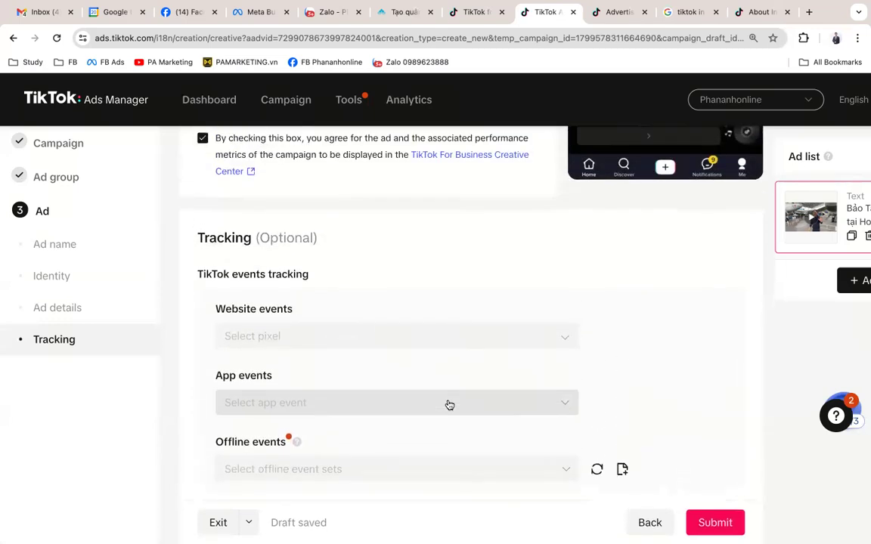
pyautogui.scroll(1, 449, 405)
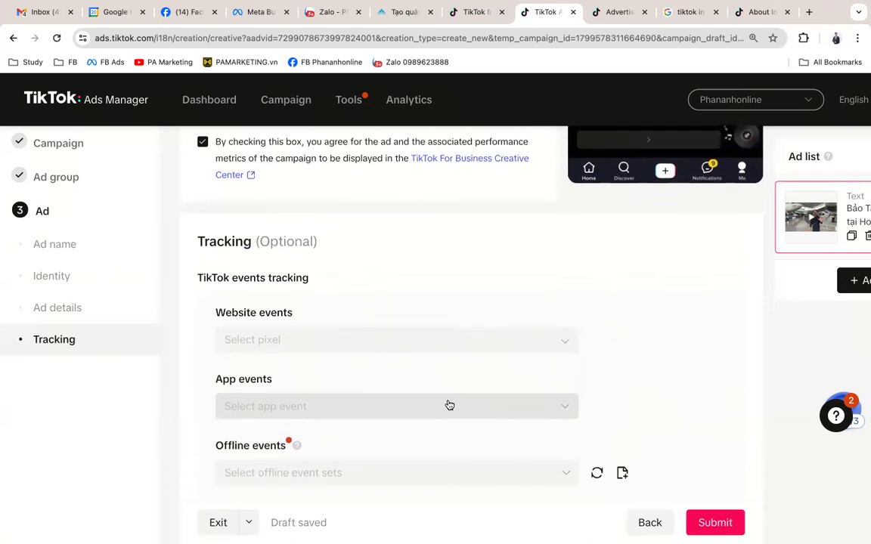
pyautogui.scroll(1, 448, 405)
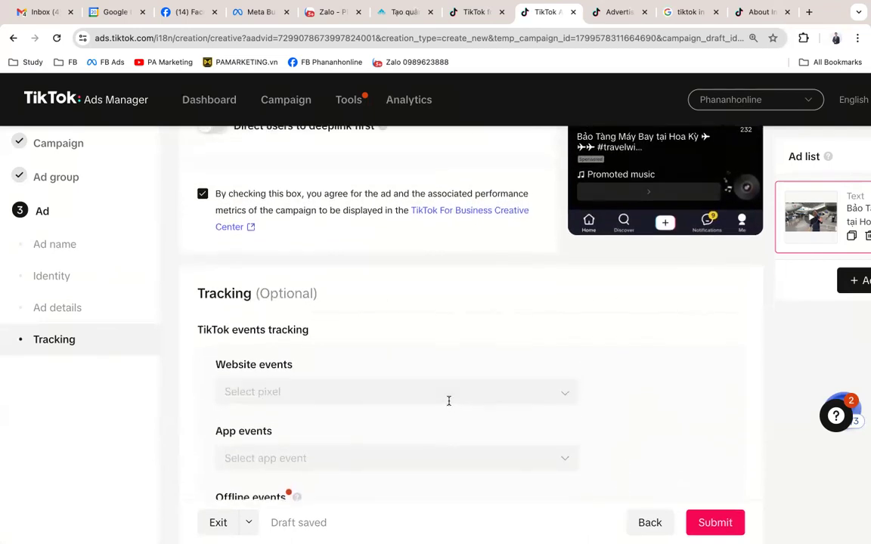
pyautogui.scroll(-9, 449, 405)
pyautogui.scroll(6, 494, 374)
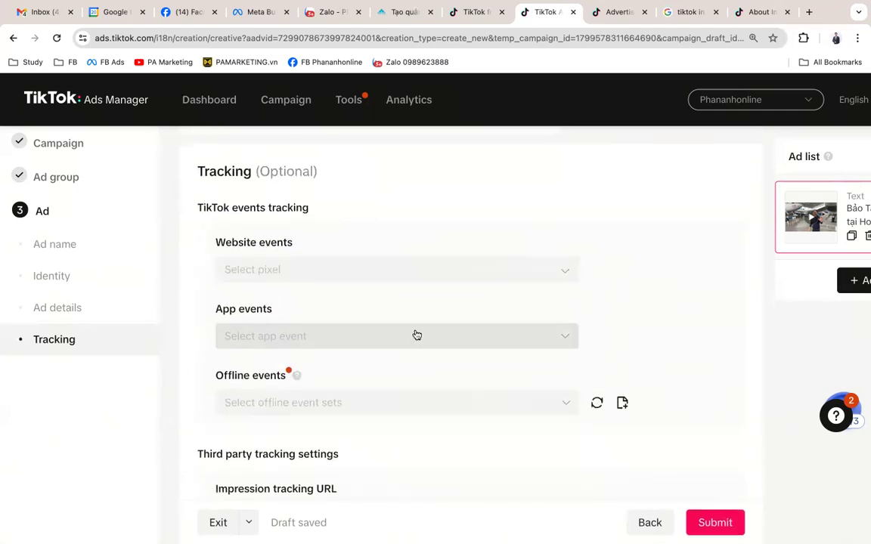
pyautogui.scroll(-1, 415, 334)
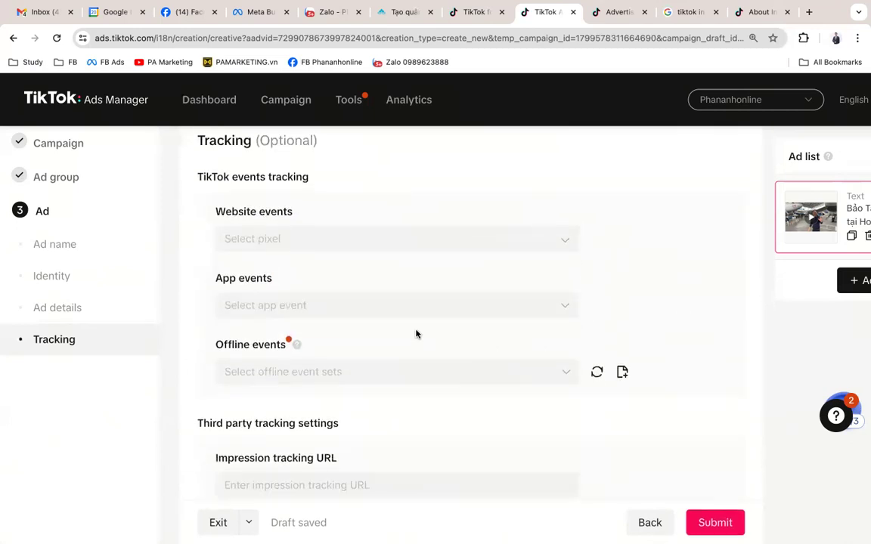
# Step: Check the pixel and app event dropdowns, leaving both tracking fields empty
pyautogui.click(244, 227)
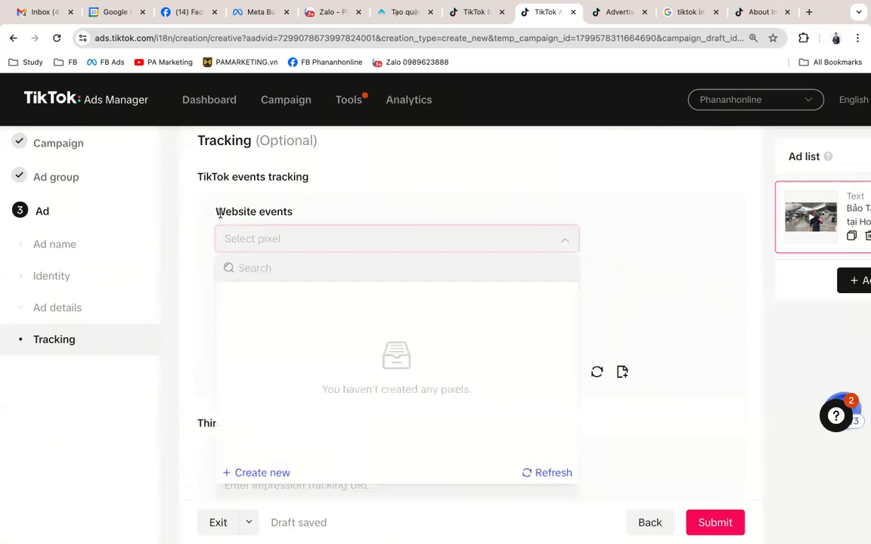
pyautogui.moveTo(212, 212); pyautogui.dragTo(292, 228)
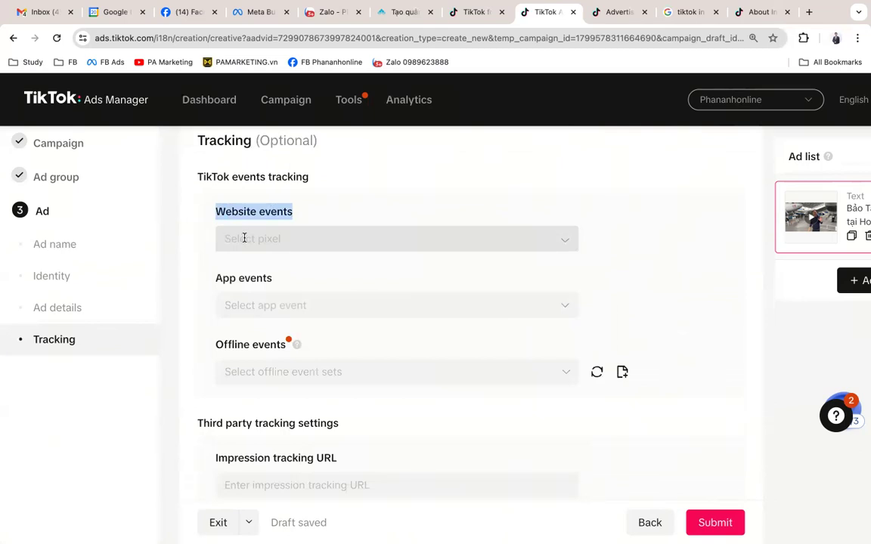
pyautogui.click(244, 238)
pyautogui.moveTo(214, 211); pyautogui.dragTo(358, 217)
pyautogui.click(358, 217)
pyautogui.scroll(-1, 334, 293)
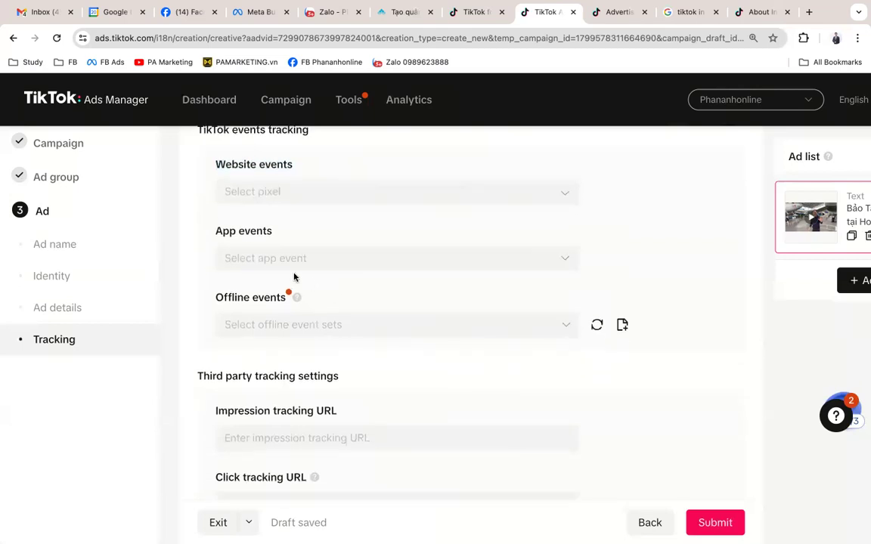
pyautogui.click(338, 264)
pyautogui.click(443, 288)
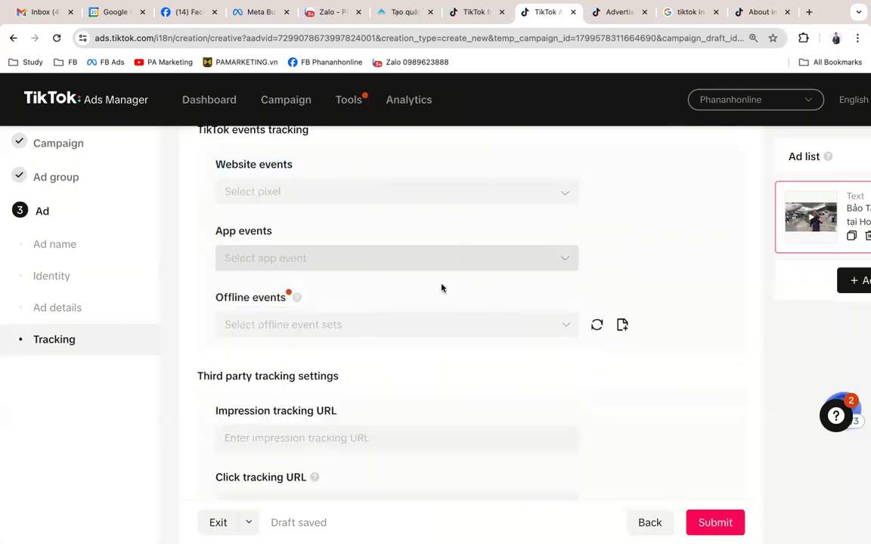
# Step: Bring up the Tools menu with its Events management tool
pyautogui.scroll(-3, 425, 297)
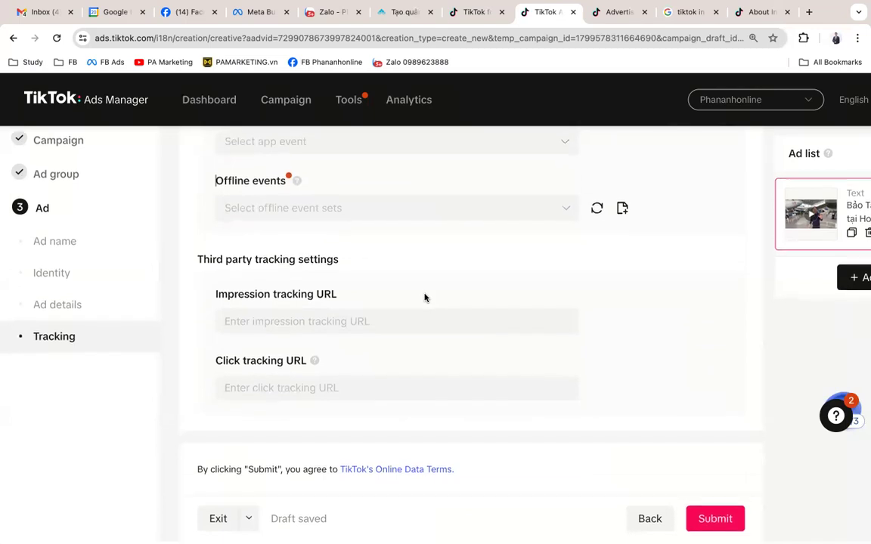
pyautogui.scroll(4, 620, 391)
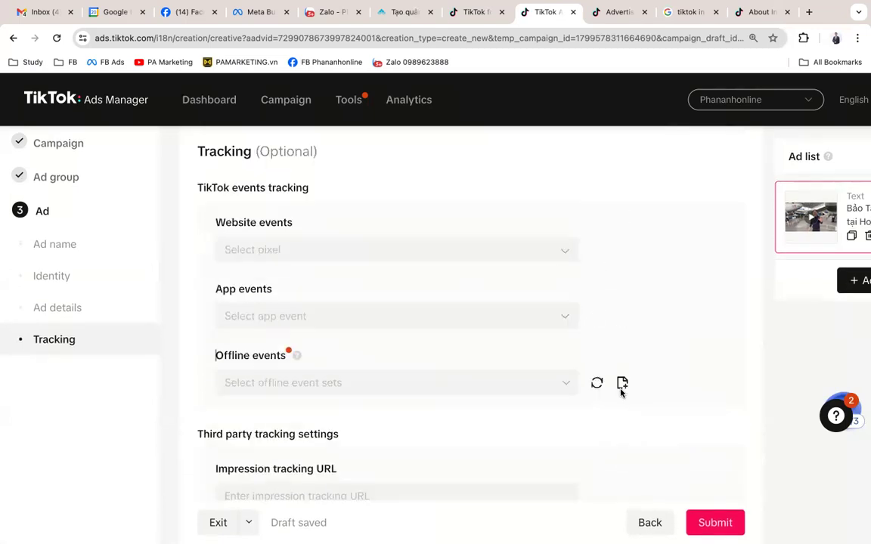
pyautogui.scroll(3, 621, 392)
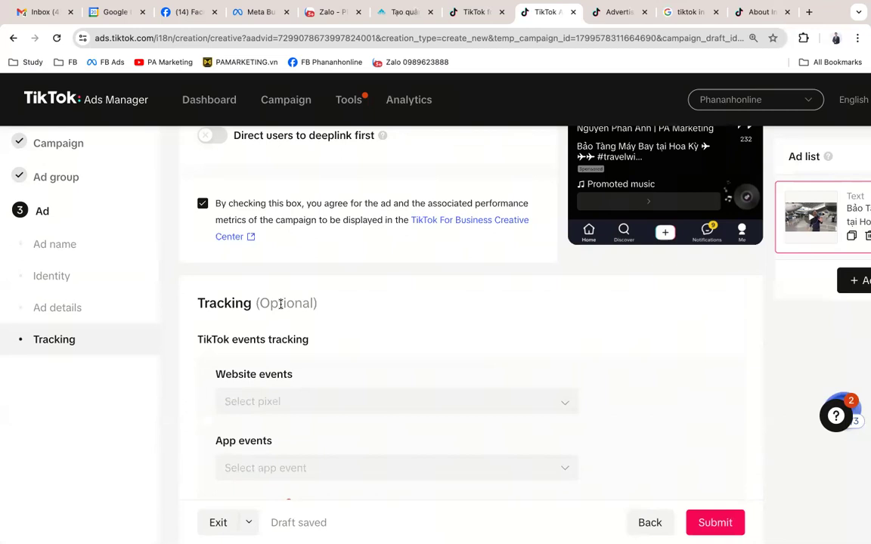
pyautogui.scroll(-5, 280, 304)
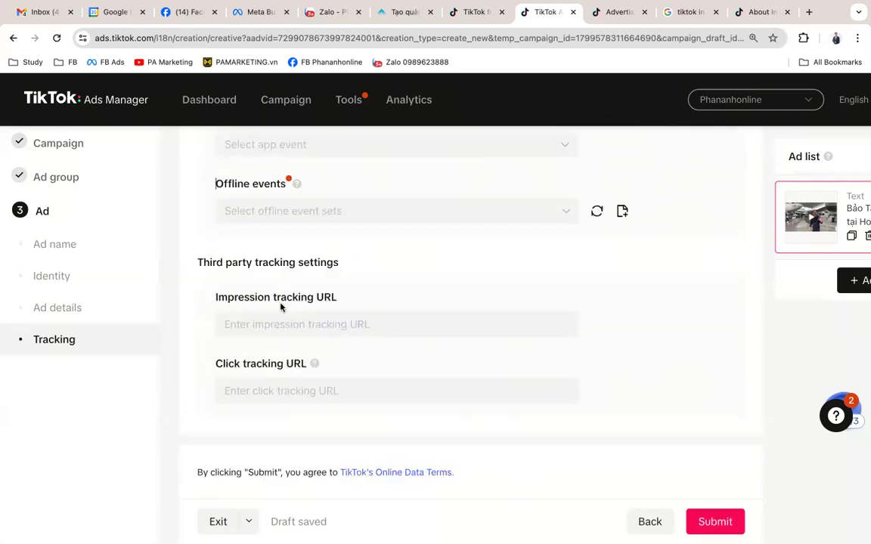
pyautogui.scroll(10, 602, 325)
pyautogui.scroll(10, 516, 263)
pyautogui.scroll(-15, 514, 263)
pyautogui.moveTo(356, 100)
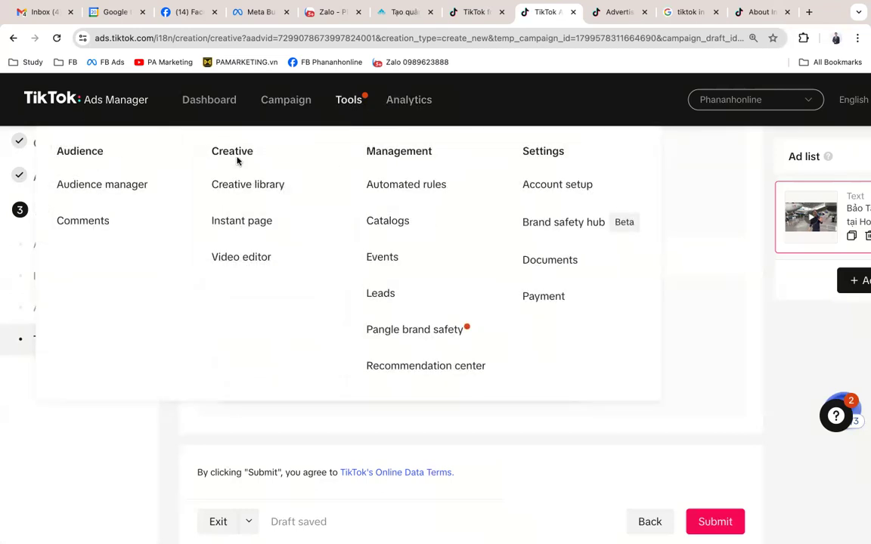
# Step: Dismiss the Tools and Analytics menus so the ad's third-party tracking settings stay in view
pyautogui.moveTo(405, 97)
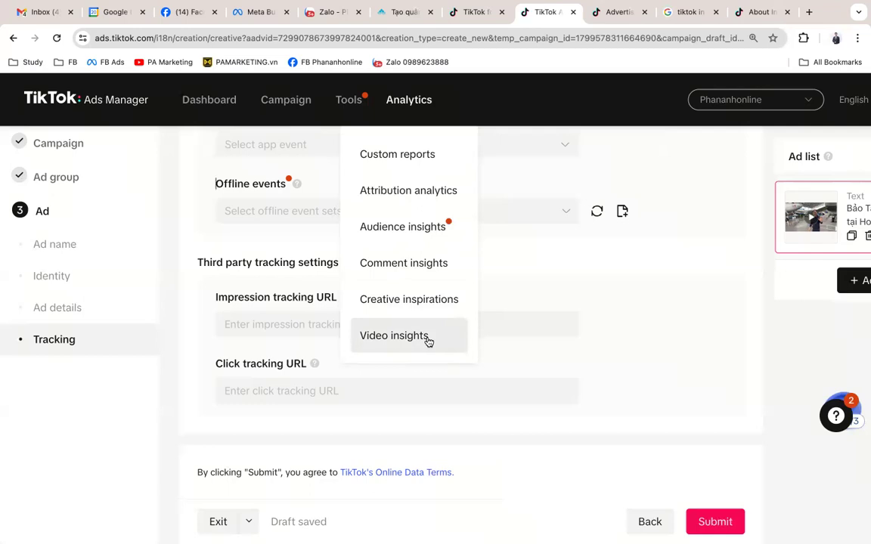
# Step: Scroll up to Destination, then open pipiads.com/pricing in the 'Advertising on TikTok' browser tab
pyautogui.scroll(5, 642, 307)
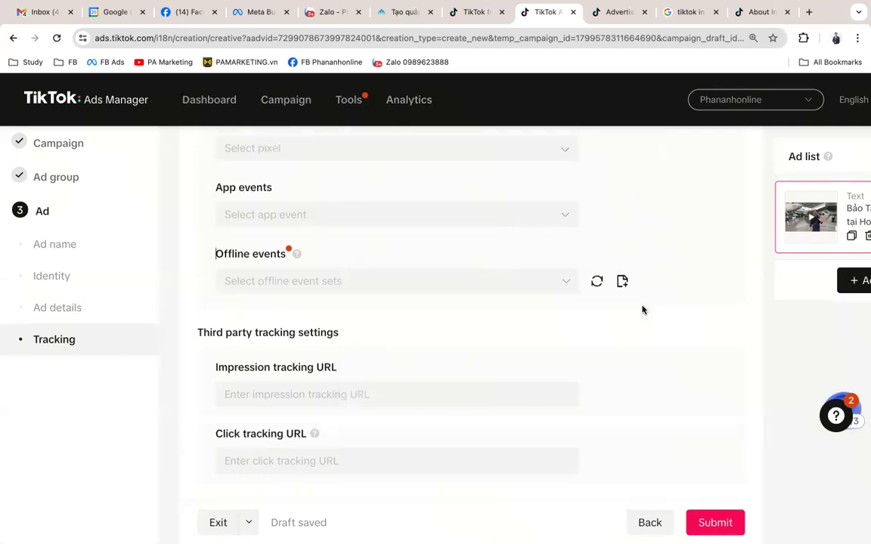
pyautogui.scroll(1, 642, 308)
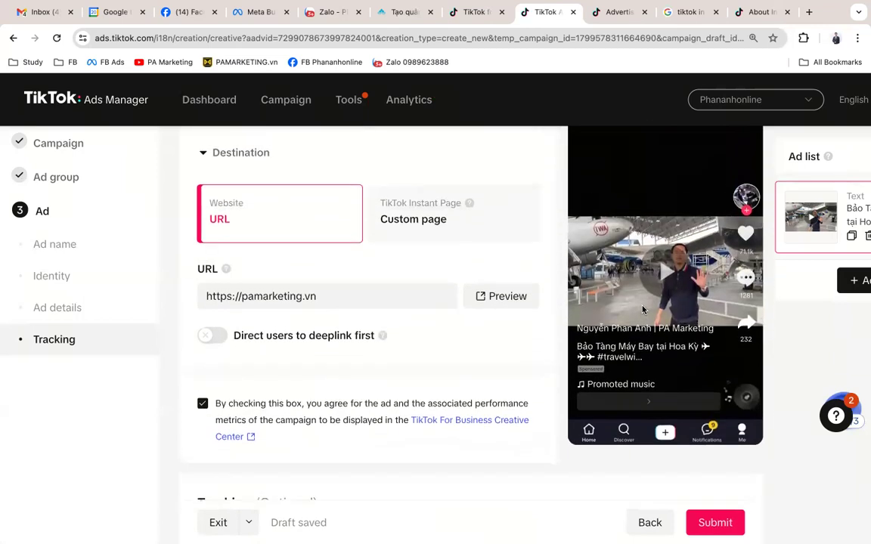
pyautogui.scroll(1, 642, 308)
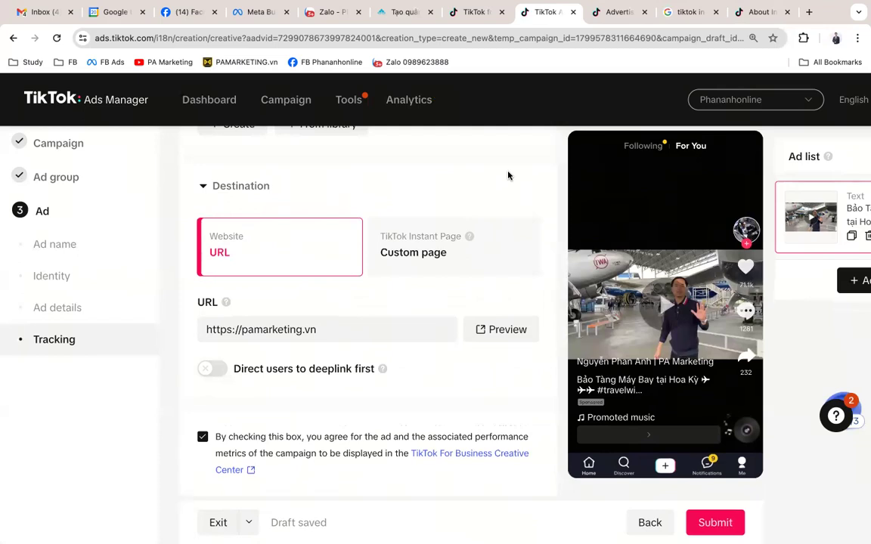
pyautogui.click(608, 16)
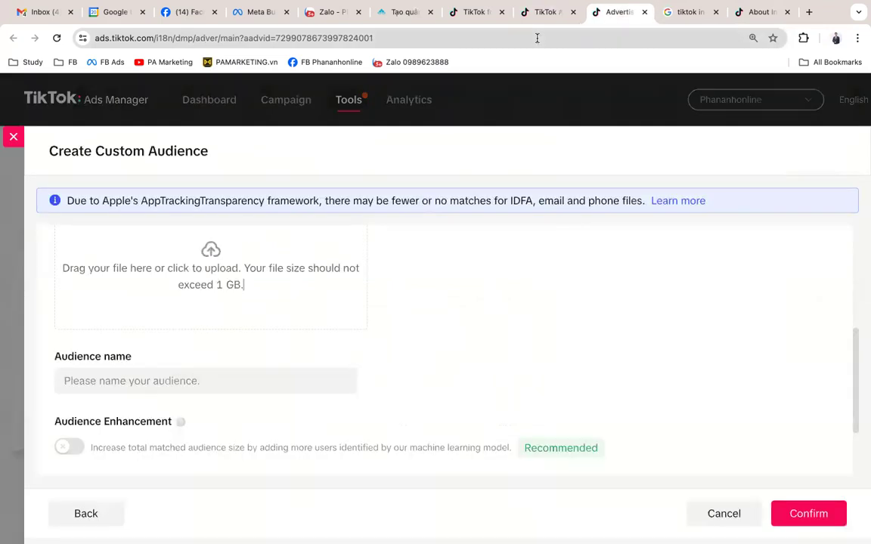
pyautogui.click(538, 37)
pyautogui.write('pipi')
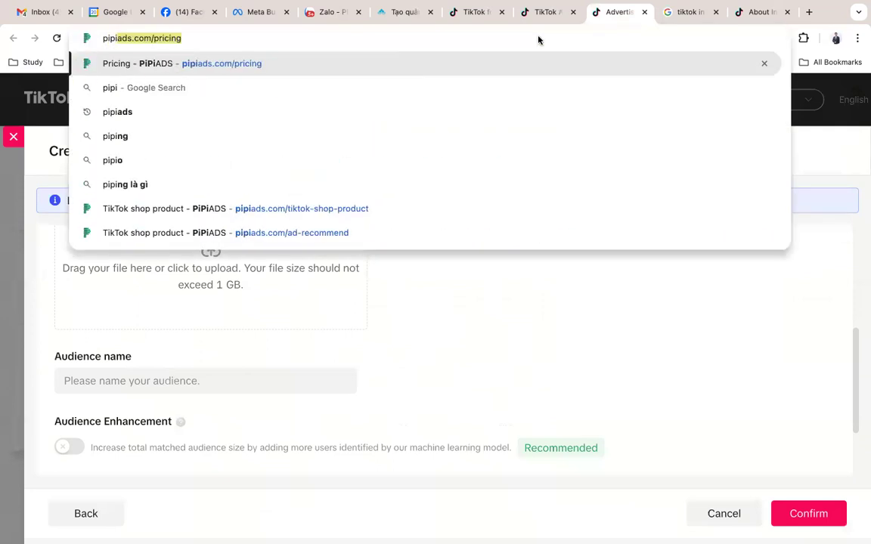
pyautogui.press('Return')
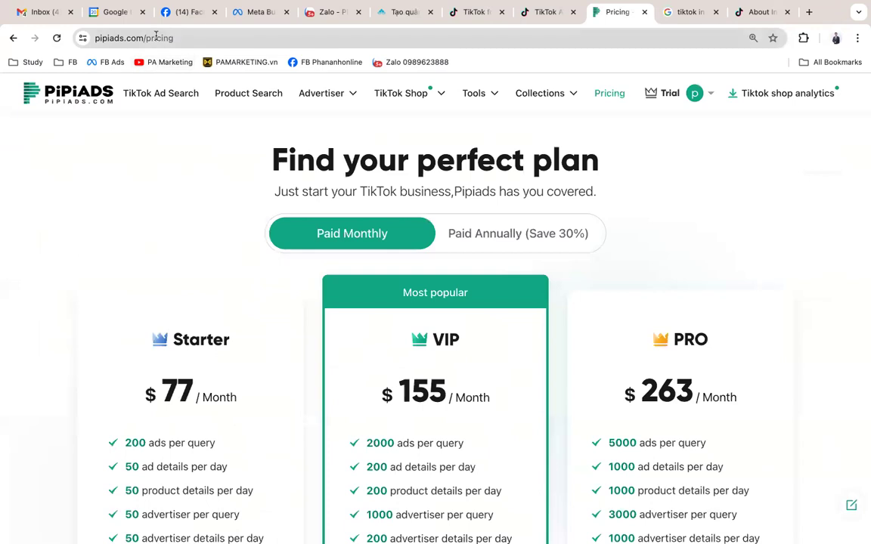
# Step: Remove 'pricing' from the URL to load the PiPiAds home page and browse it
pyautogui.moveTo(147, 37); pyautogui.dragTo(278, 37)
pyautogui.press('BackSpace')
pyautogui.press('Return')
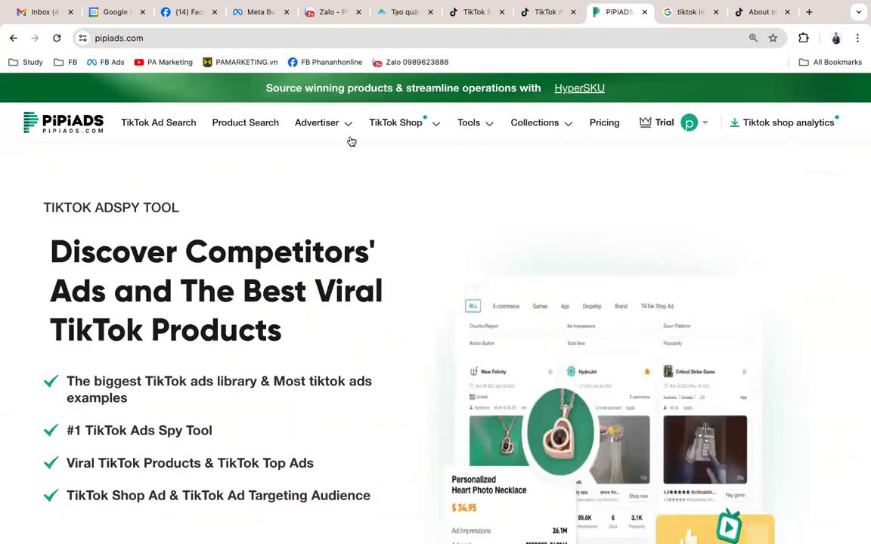
pyautogui.moveTo(424, 120)
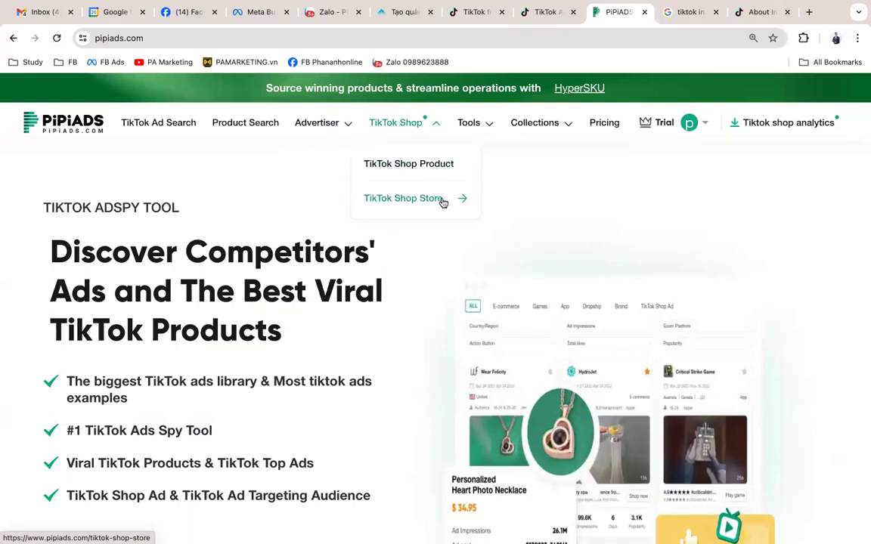
pyautogui.moveTo(331, 121)
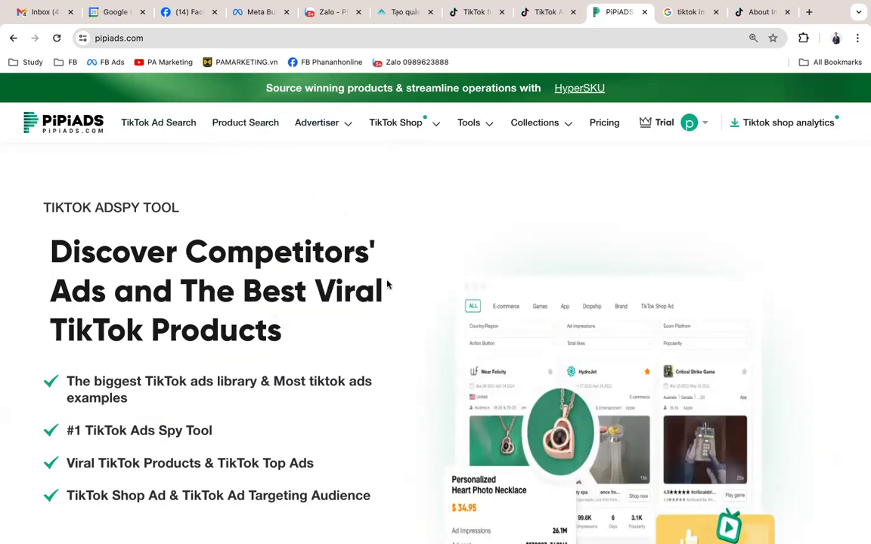
pyautogui.scroll(-3, 348, 251)
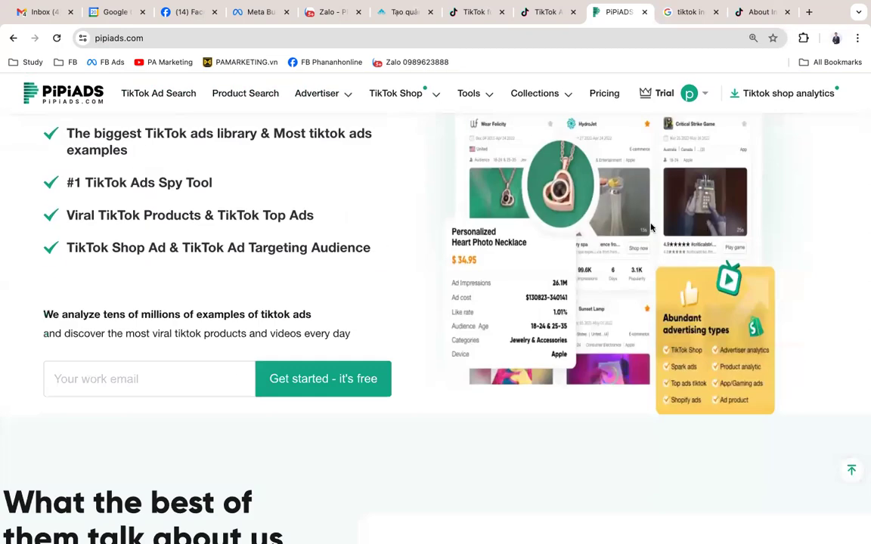
pyautogui.scroll(-8, 528, 301)
pyautogui.scroll(-5, 528, 300)
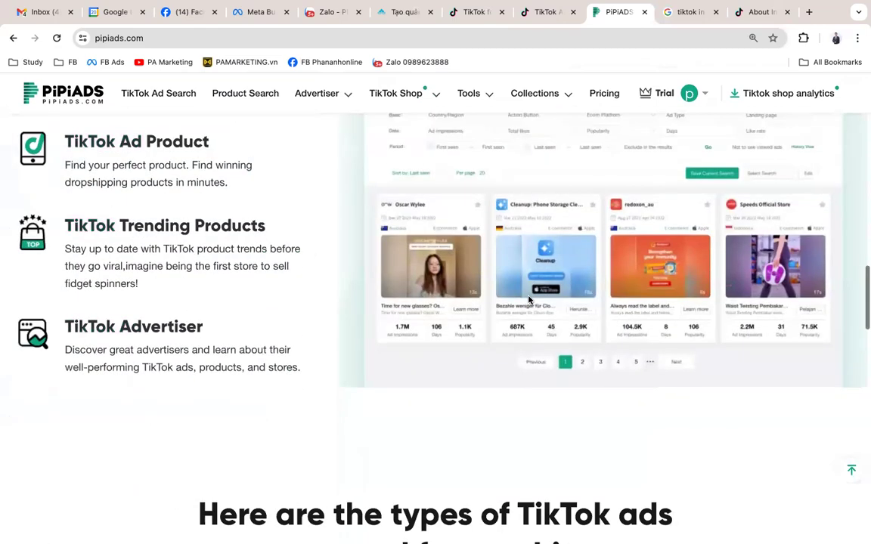
pyautogui.scroll(20, 528, 301)
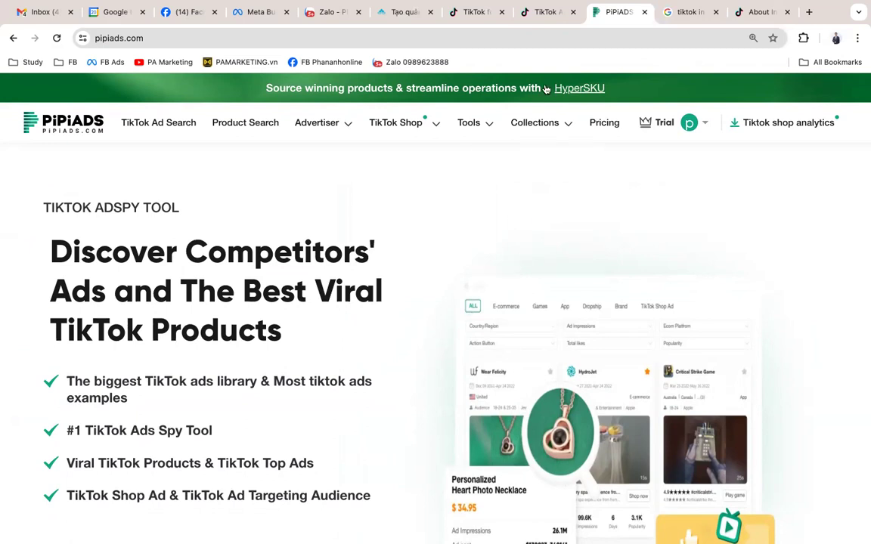
# Step: Close the PiPiAds tab and return to the TikTok Ads Manager ad draft via TikTok for Business
pyautogui.click(644, 12)
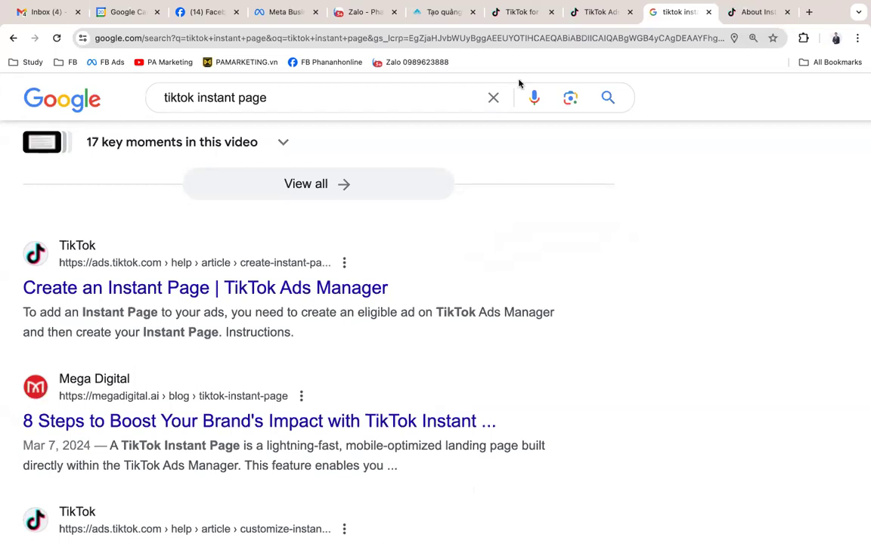
pyautogui.click(509, 13)
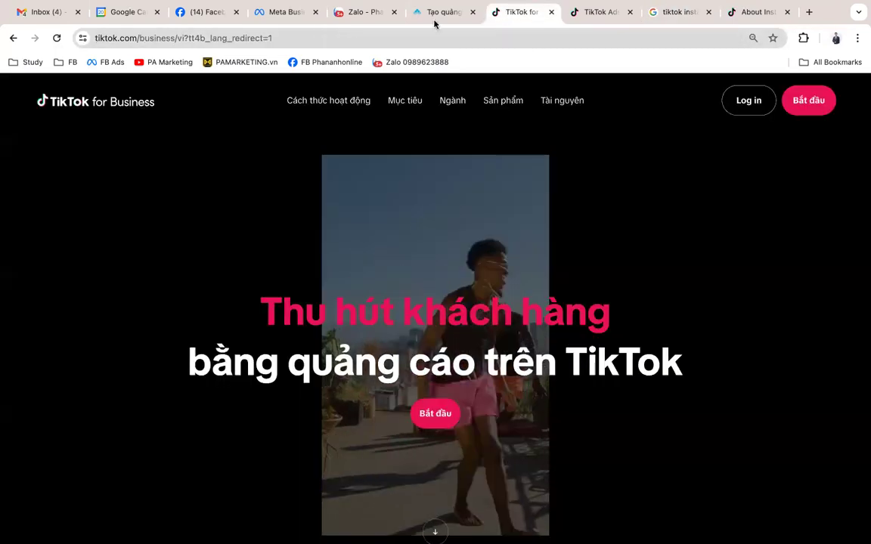
pyautogui.click(577, 15)
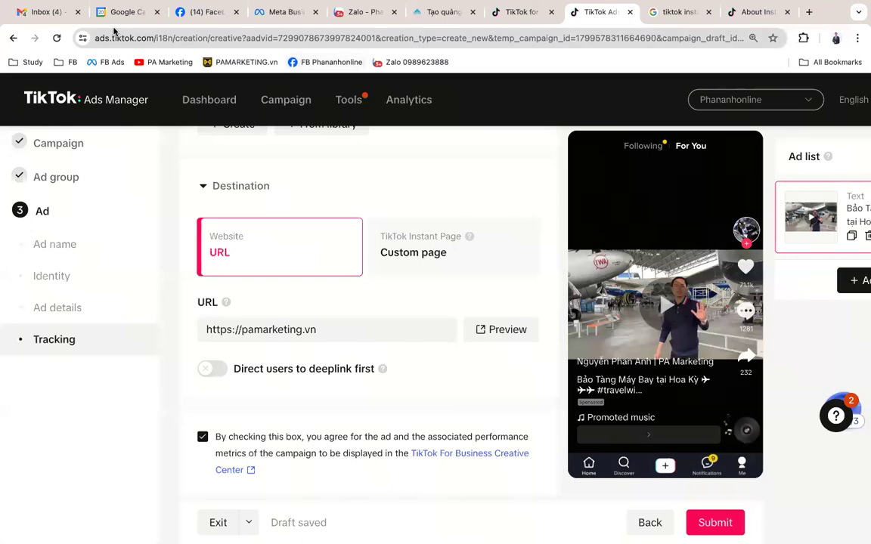
pyautogui.moveTo(141, 38); pyautogui.dragTo(31, 42)
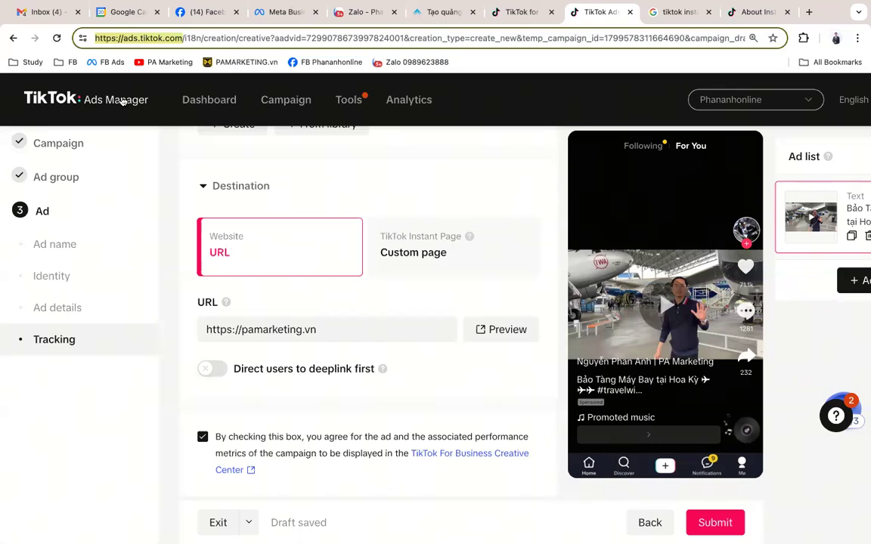
pyautogui.click(537, 111)
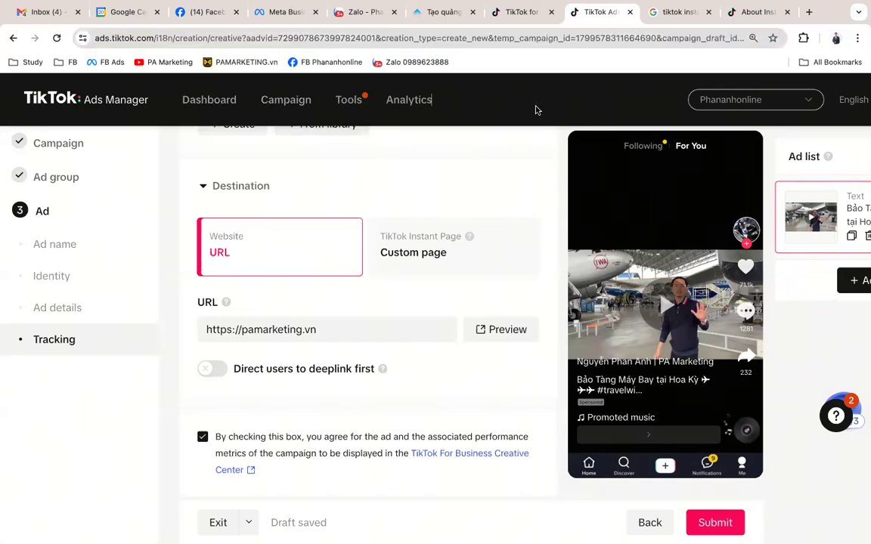